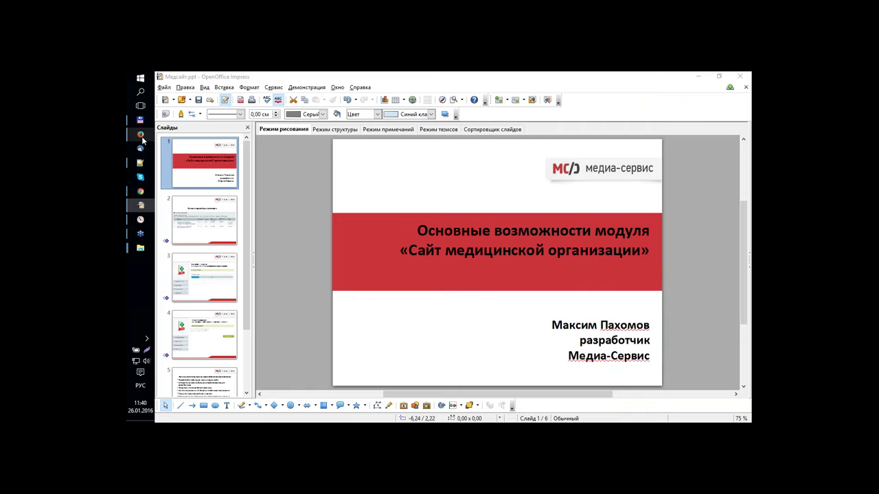
# - Switch to the Bitrix administration site in Chrome and review the installed Marketplace solutions, down to the available ones
pyautogui.moveTo(143, 140)
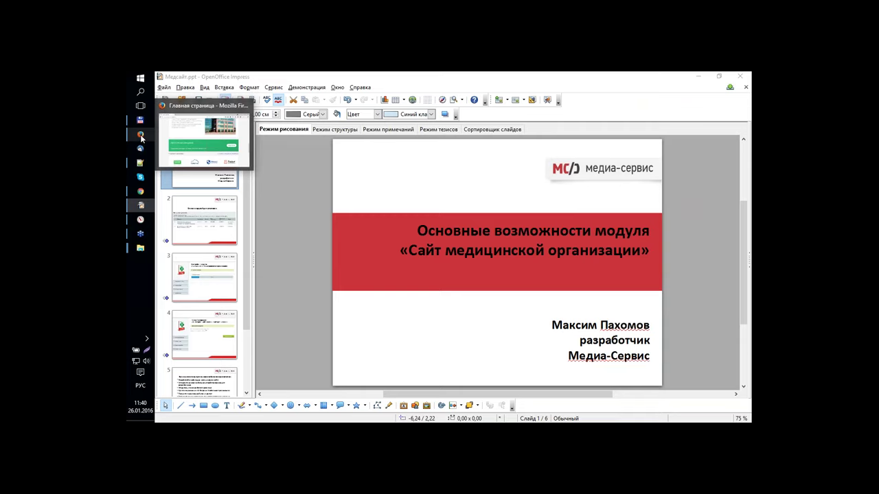
pyautogui.click(141, 138)
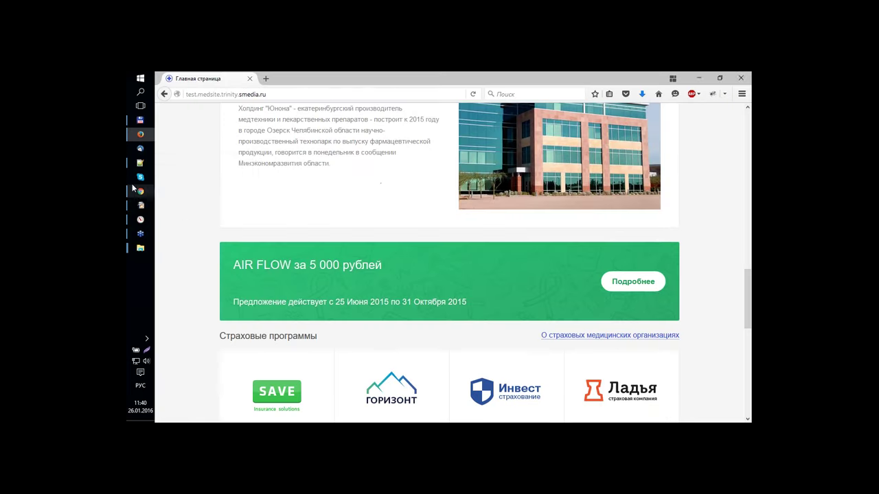
pyautogui.moveTo(152, 206)
pyautogui.click(138, 191)
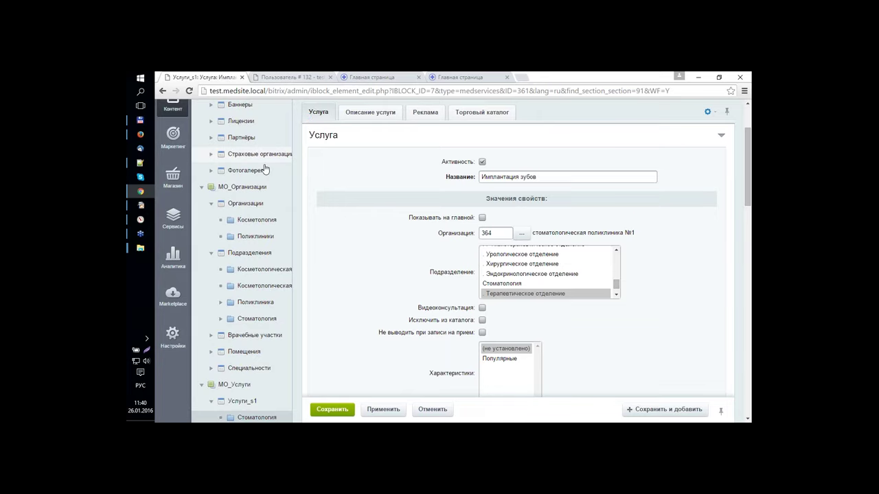
pyautogui.scroll(2, 265, 169)
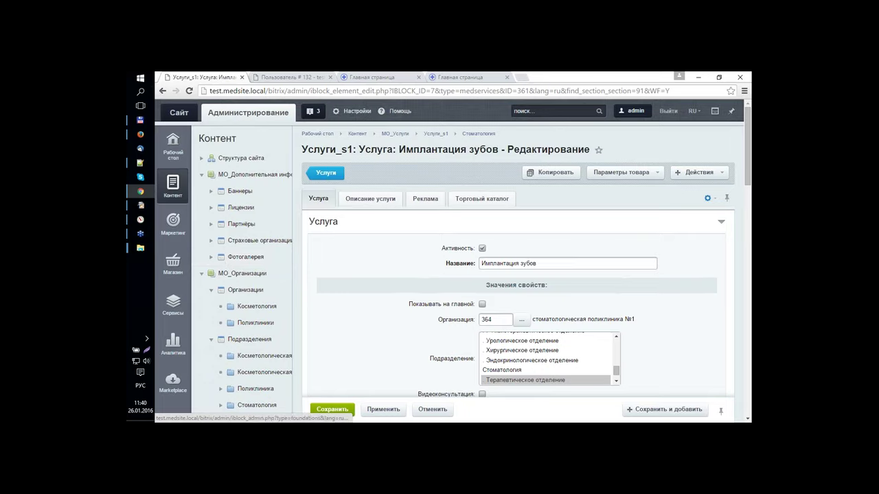
pyautogui.scroll(-2, 182, 284)
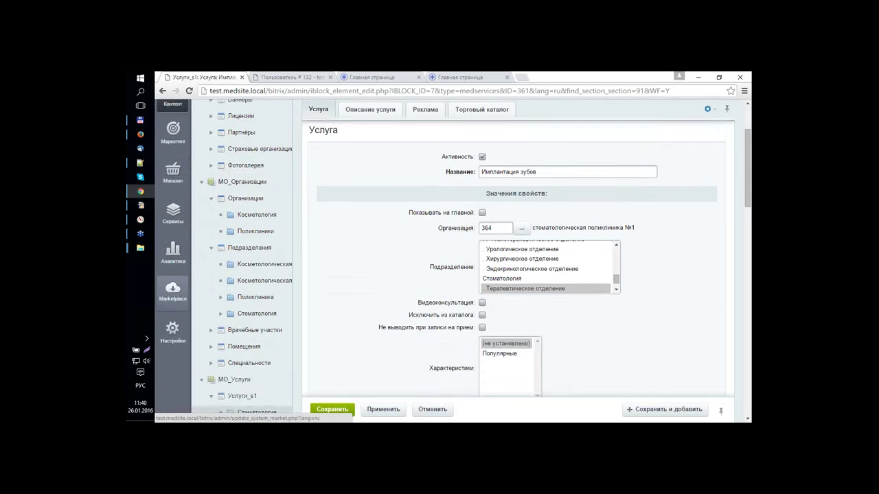
pyautogui.click(177, 284)
pyautogui.scroll(2, 233, 227)
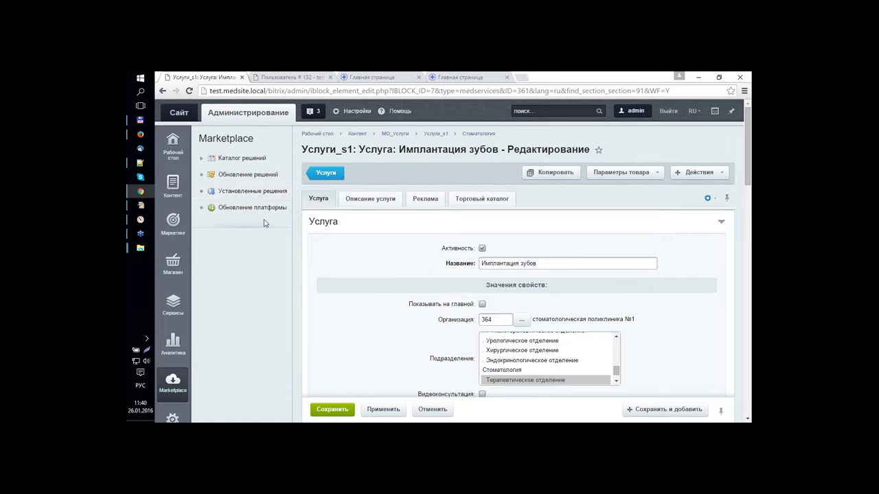
pyautogui.click(240, 192)
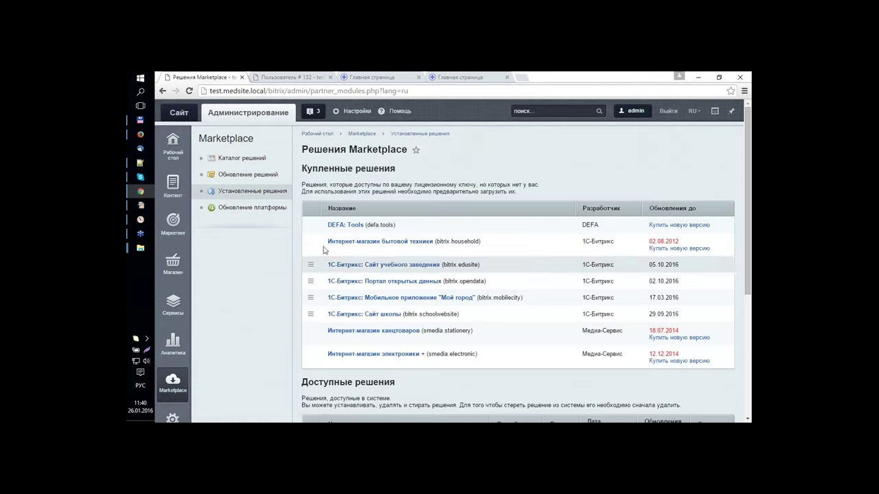
pyautogui.scroll(-2, 194, 249)
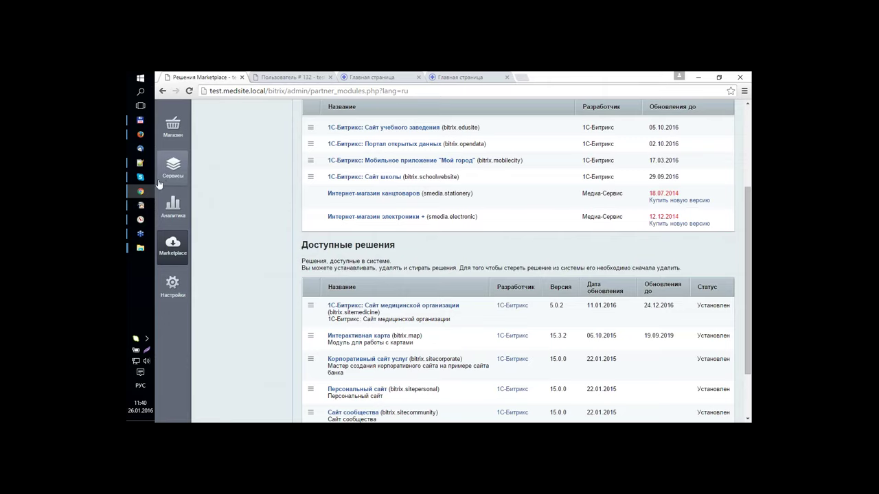
# - Switch to the Медсайт.ppt presentation in OpenOffice Impress and play its slide show from the title through the solution installation slide
pyautogui.moveTo(142, 208)
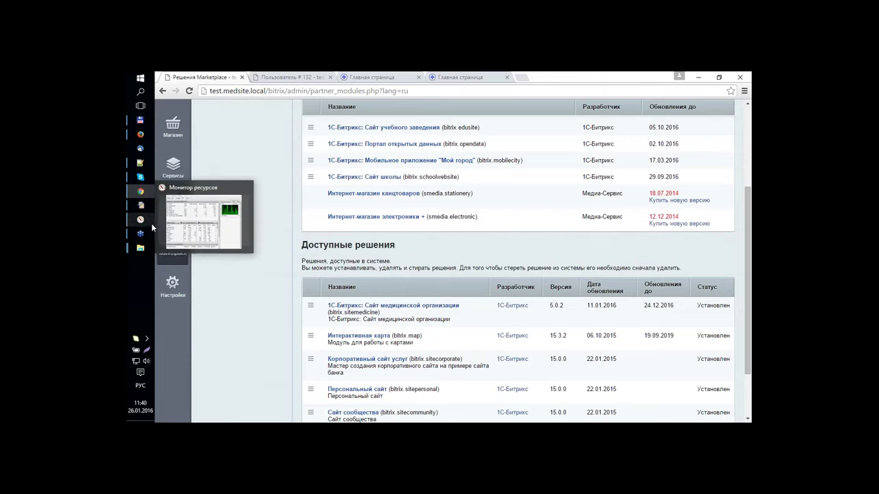
pyautogui.click(141, 204)
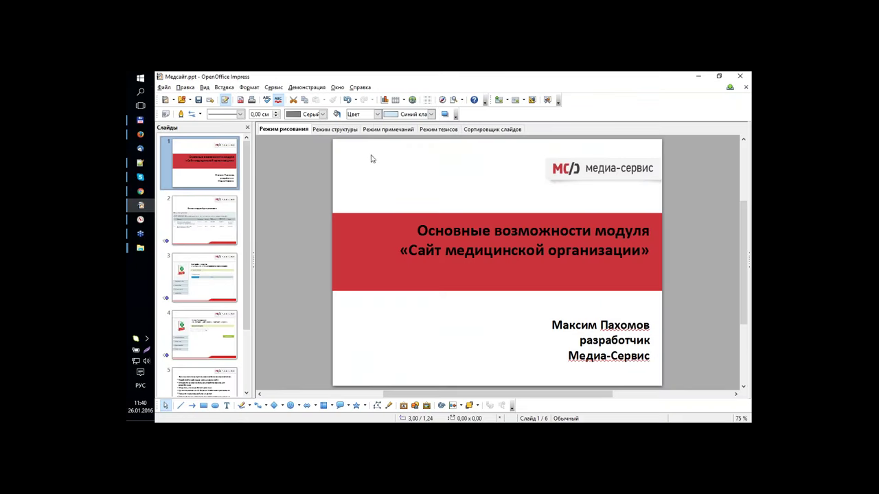
pyautogui.press('F5')
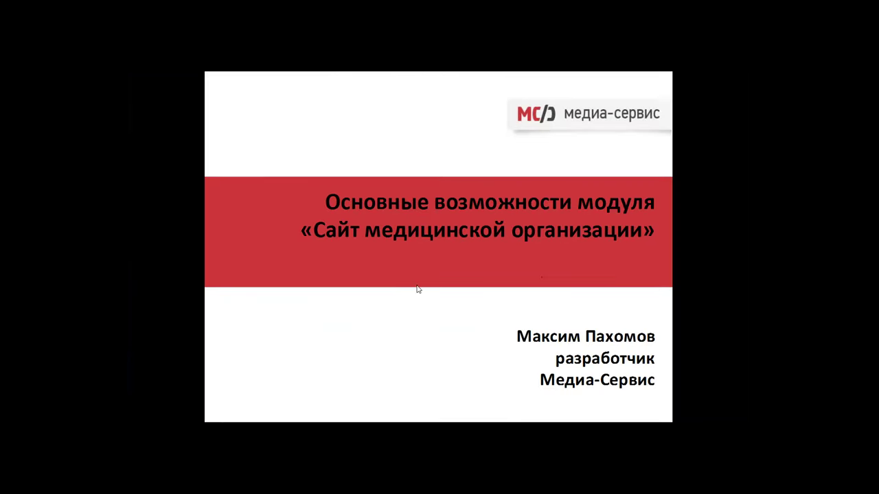
pyautogui.click(448, 277)
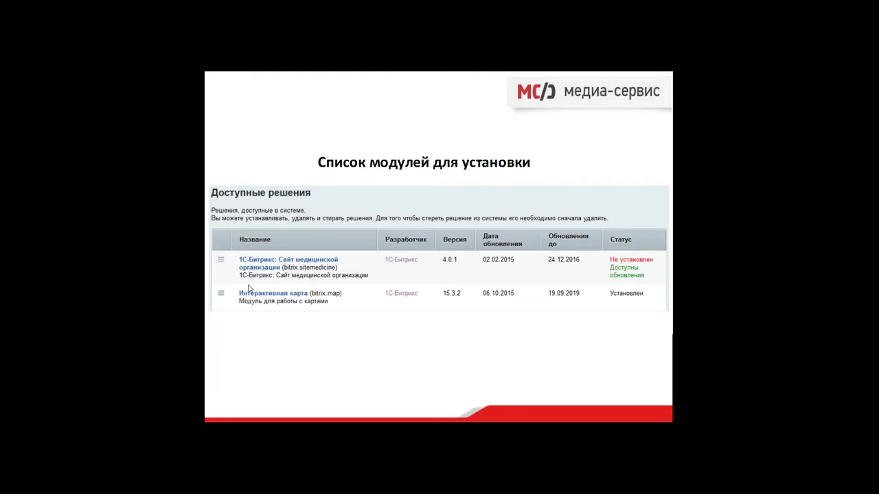
pyautogui.click(221, 264)
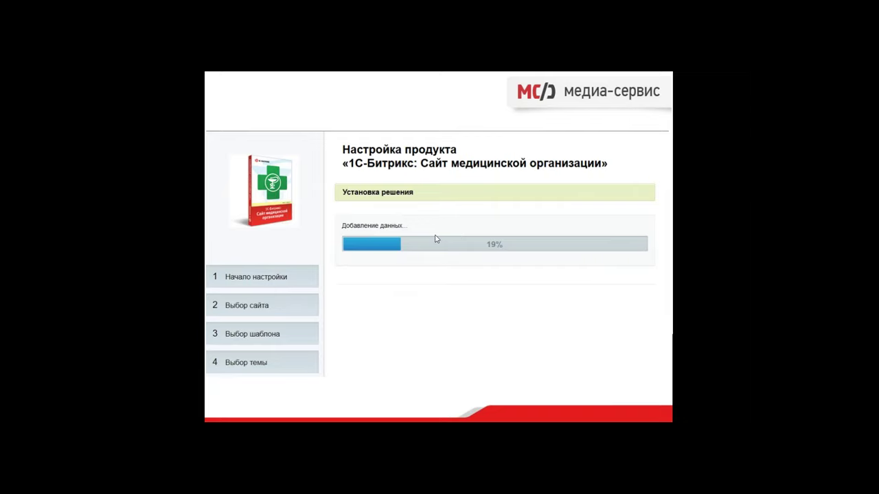
pyautogui.press('Escape')
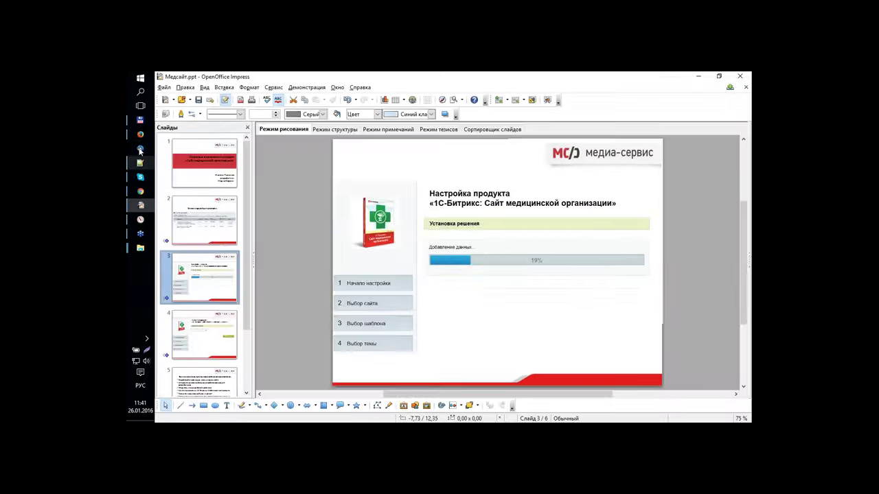
# - Return to the Marketplace solutions page in Chrome and examine the installation status of the available solutions
pyautogui.click(140, 135)
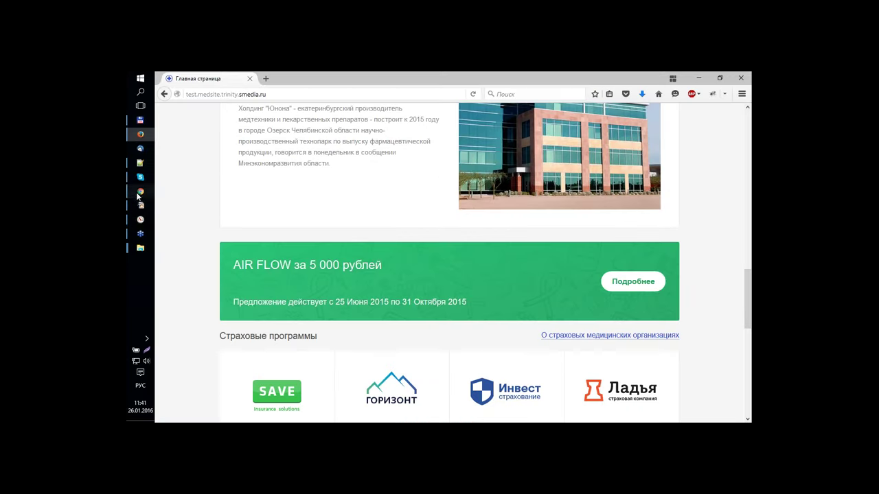
pyautogui.click(140, 192)
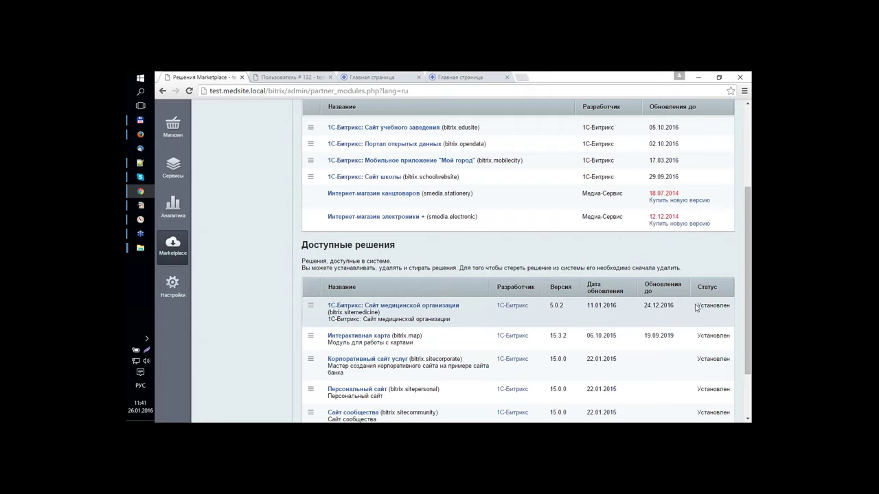
pyautogui.moveTo(695, 308); pyautogui.dragTo(714, 420)
pyautogui.scroll(-2, 512, 252)
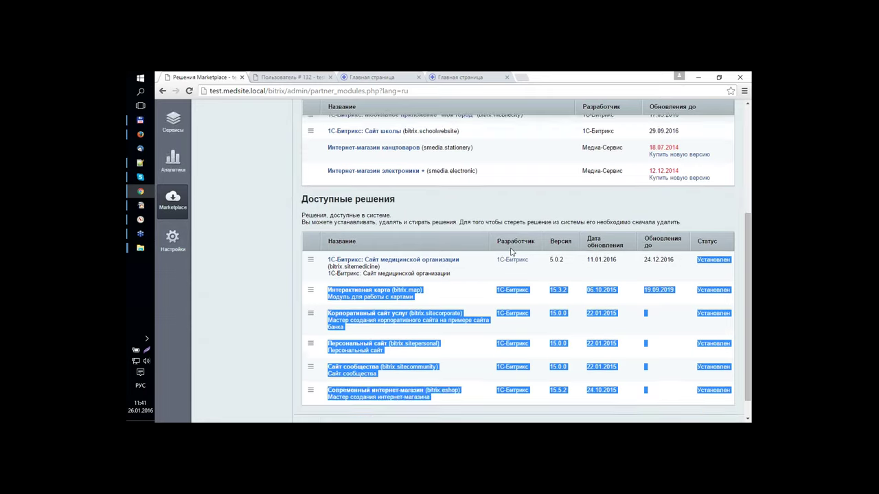
pyautogui.click(336, 275)
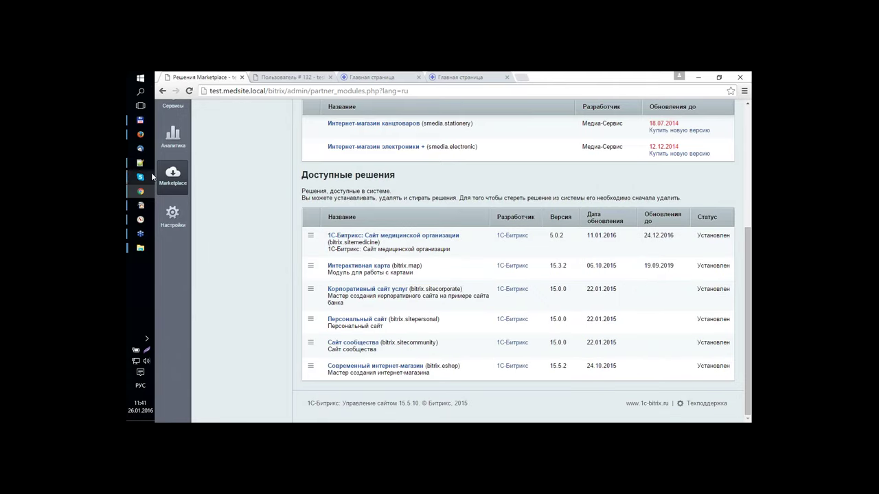
# - Open the wizard list (Список мастеров) from the product settings
pyautogui.click(173, 214)
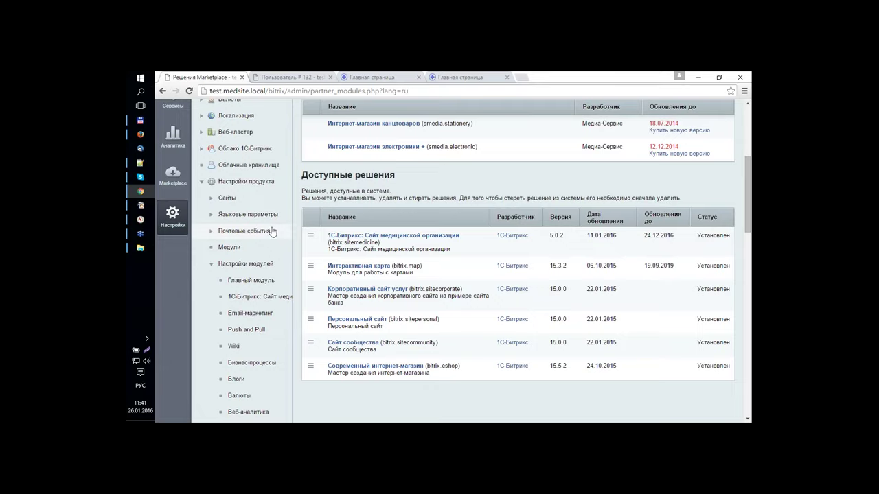
pyautogui.scroll(-10, 272, 232)
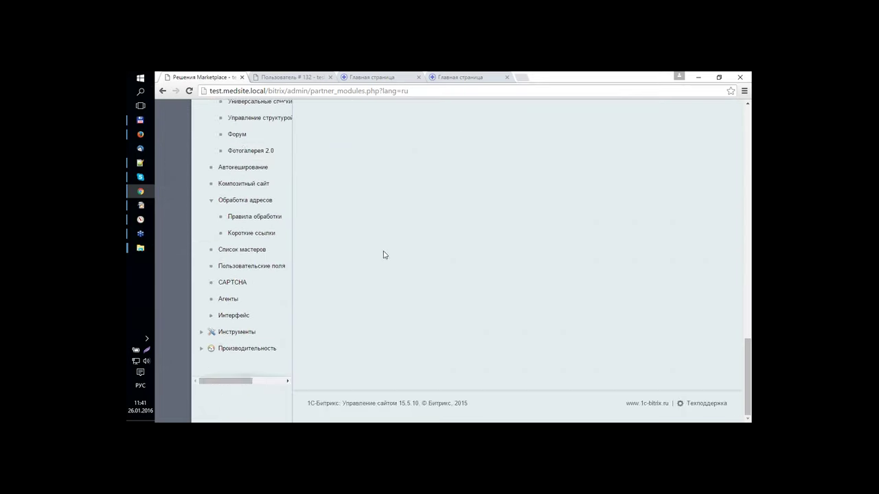
pyautogui.scroll(7, 241, 196)
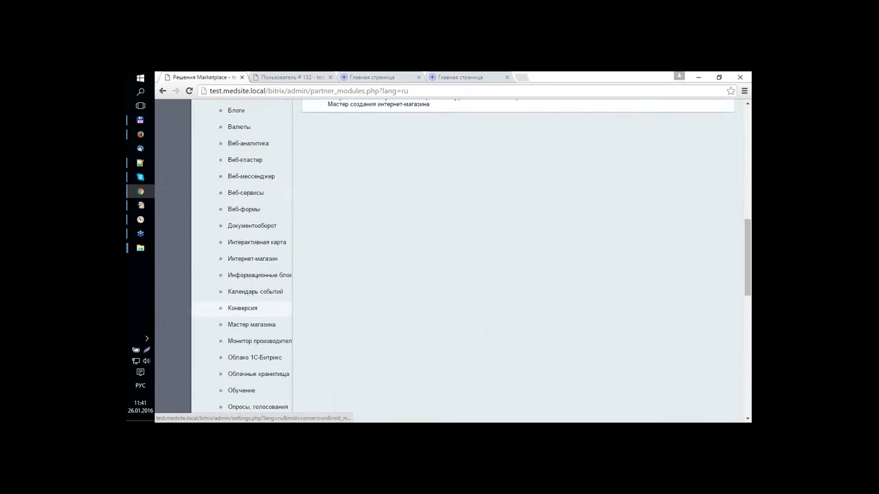
pyautogui.scroll(-5, 238, 216)
pyautogui.scroll(-3, 238, 217)
pyautogui.click(255, 251)
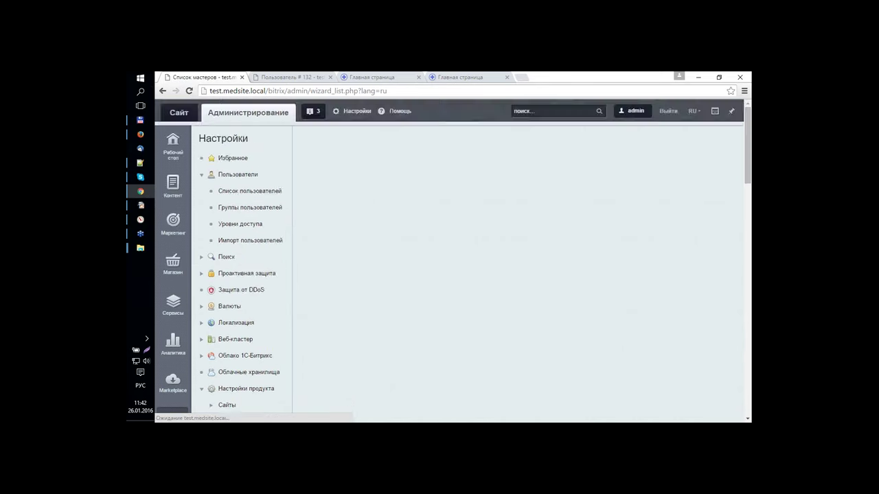
pyautogui.scroll(-1, 446, 249)
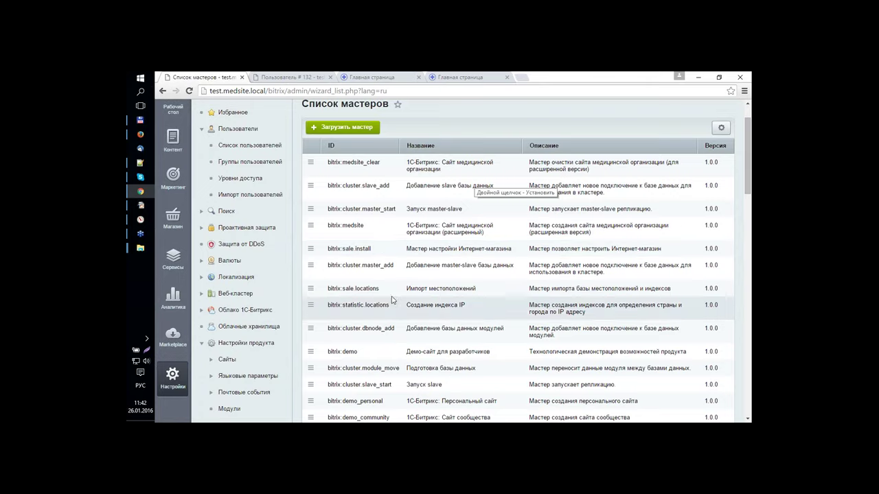
# - Launch the installation of the bitrix:medsite wizard and continue past its introduction to site selection
pyautogui.click(312, 228)
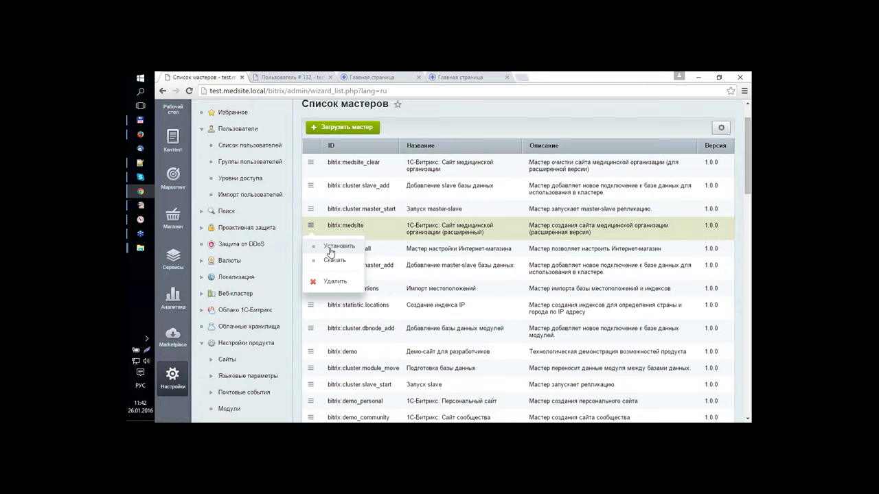
pyautogui.click(331, 249)
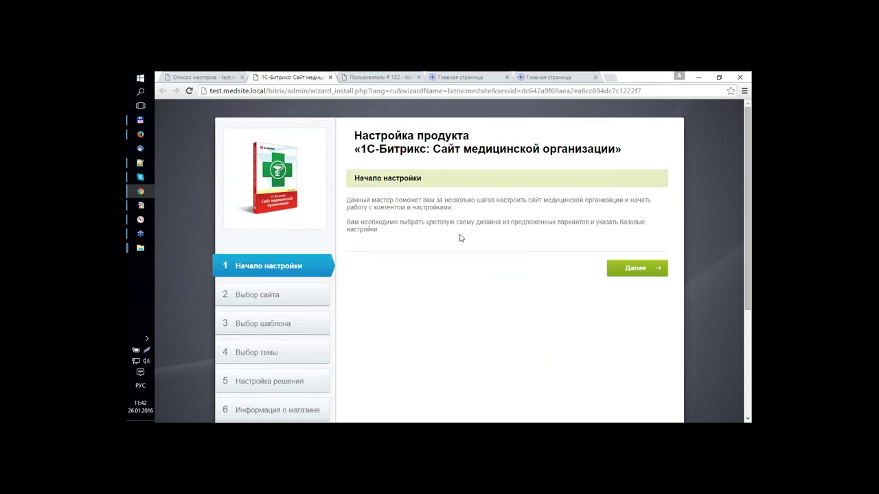
pyautogui.click(637, 271)
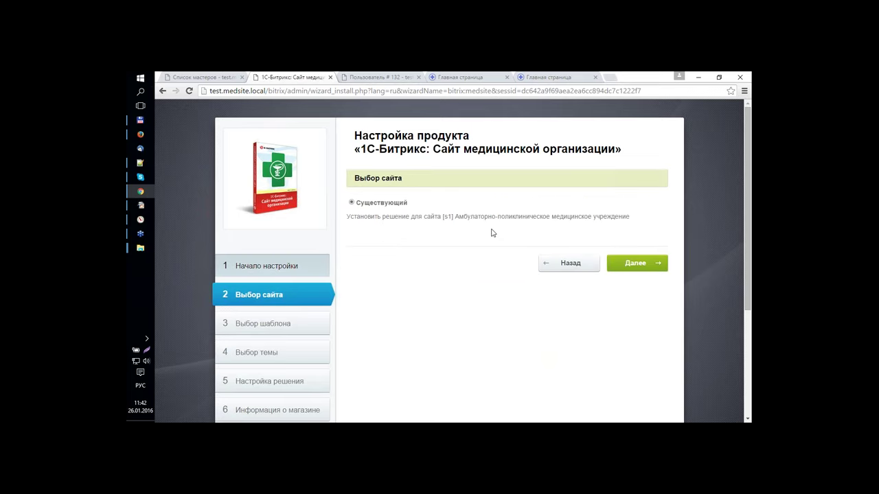
# - Accept the existing site s1 and the Версия 5.0 template, and apply the Светло-синяя theme
pyautogui.click(643, 272)
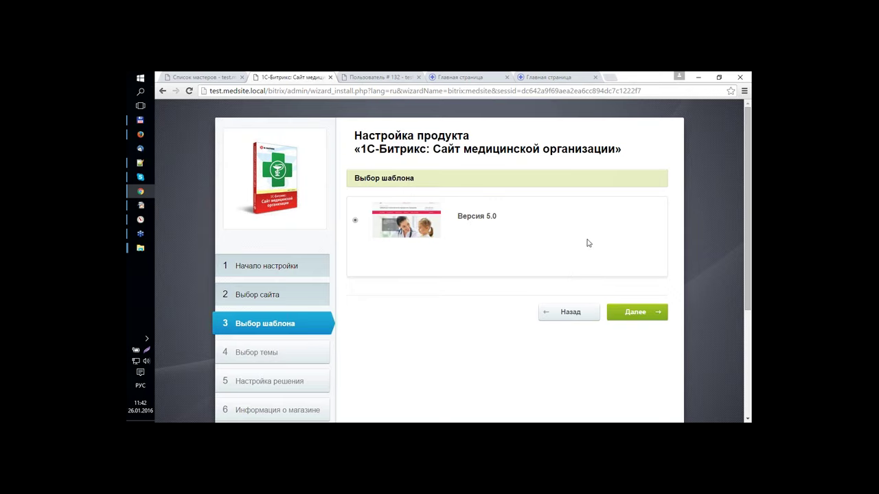
pyautogui.click(632, 315)
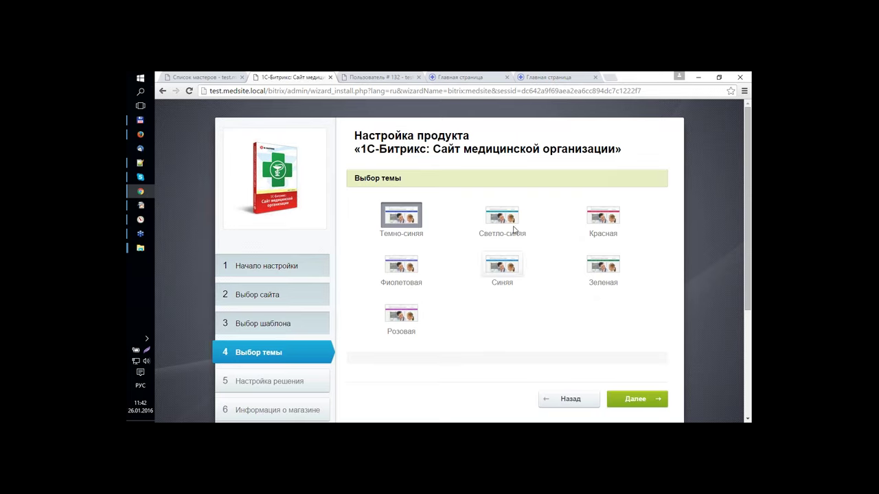
pyautogui.click(514, 228)
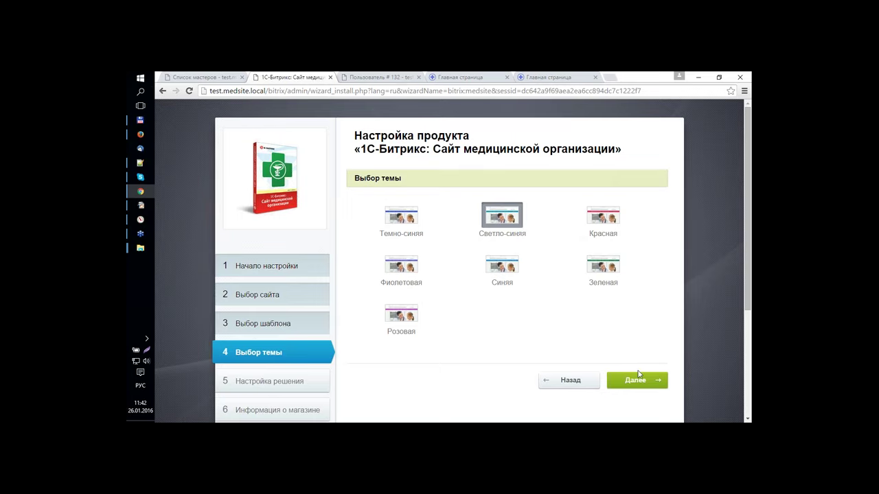
pyautogui.click(637, 380)
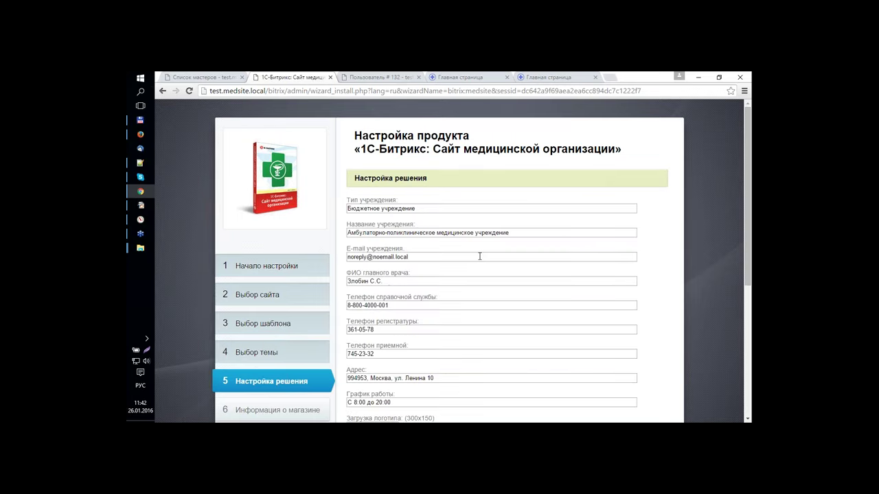
# - Examine the institution's type, name, e-mail, chief doctor and phone fields on the Настройка решения page of the wizard
pyautogui.scroll(-2, 479, 256)
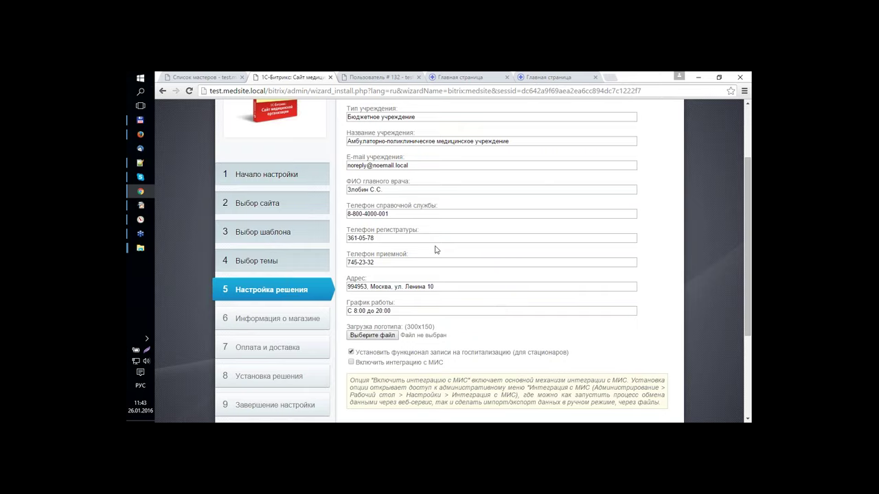
pyautogui.scroll(1, 437, 250)
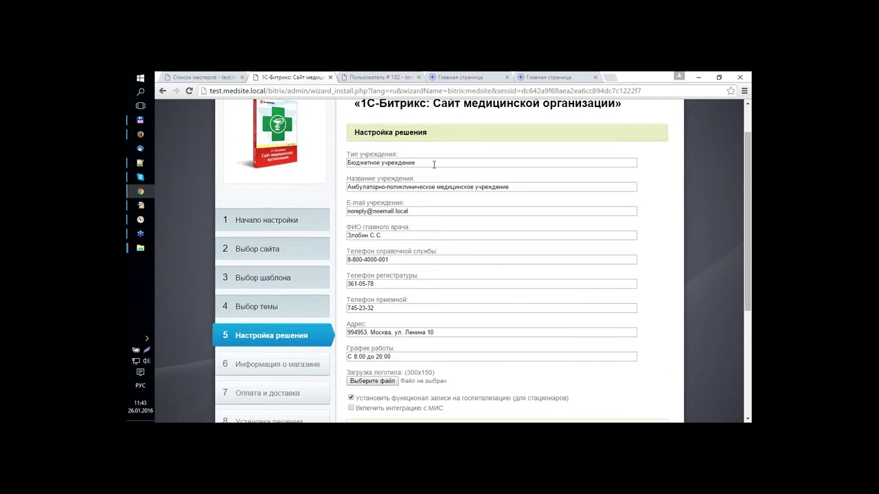
pyautogui.moveTo(433, 165); pyautogui.dragTo(315, 160)
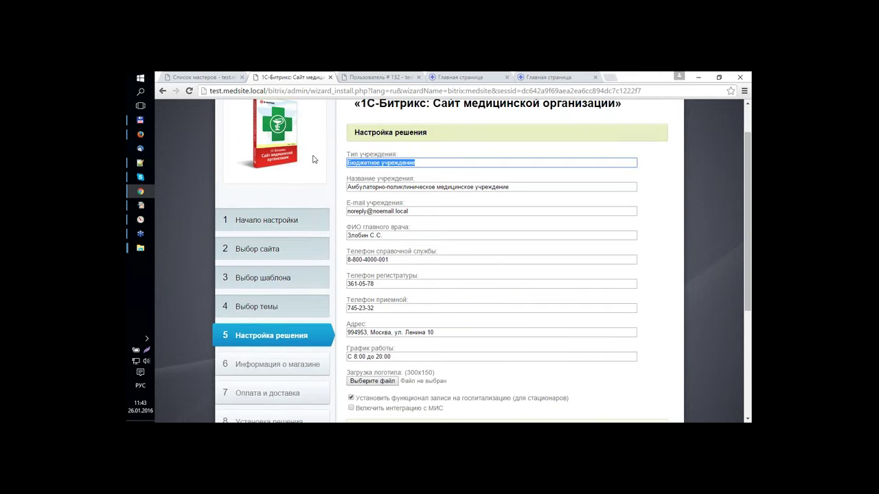
pyautogui.click(525, 186)
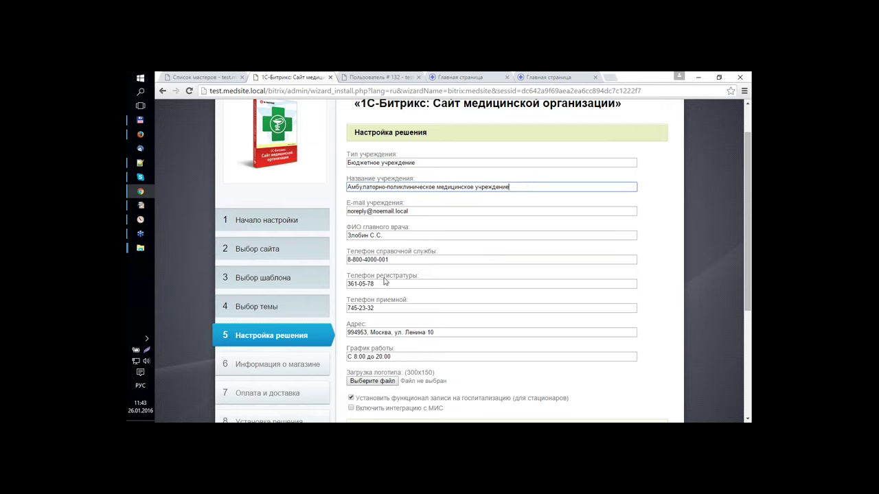
pyautogui.click(429, 211)
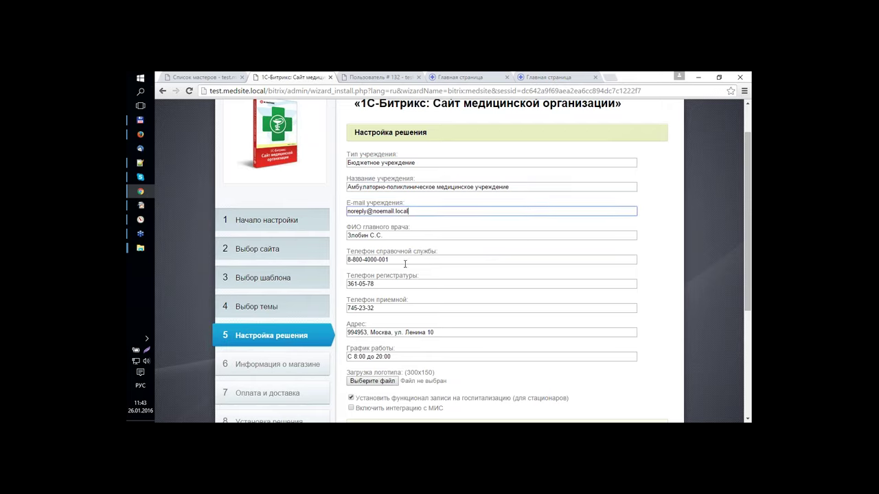
pyautogui.click(467, 237)
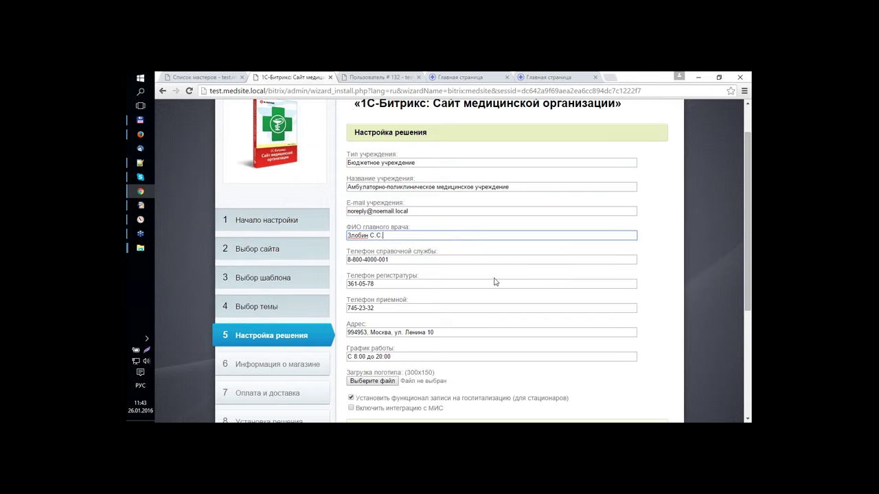
pyautogui.click(405, 277)
pyautogui.scroll(-1, 405, 278)
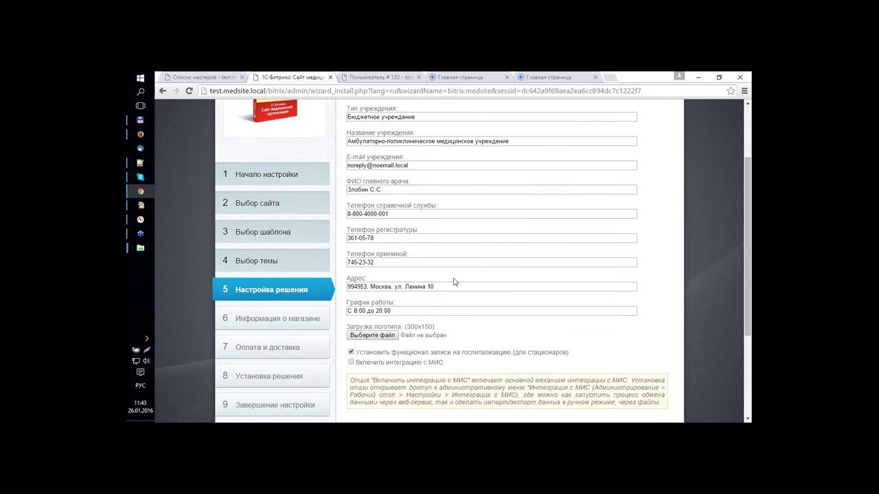
# - Accept the institution settings with hospitalization booking enabled and МИС integration disabled, and continue to Информация о магазине
pyautogui.scroll(-2, 453, 281)
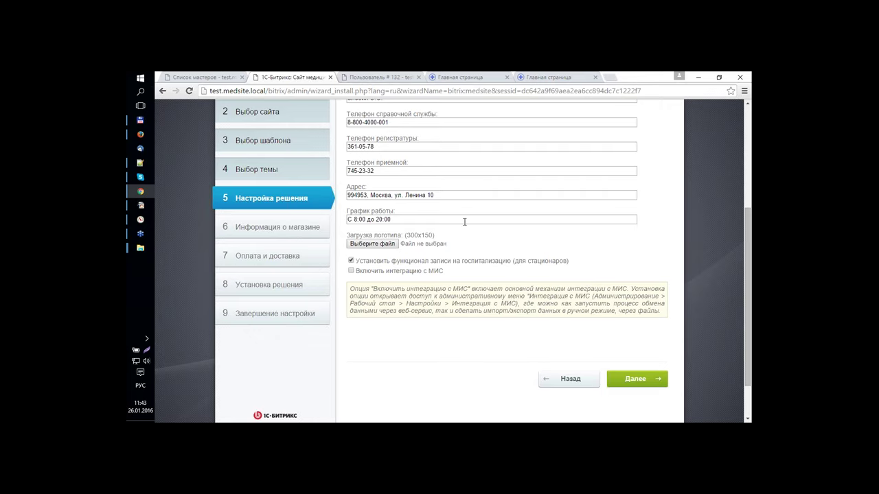
pyautogui.scroll(3, 480, 287)
pyautogui.scroll(-2, 480, 286)
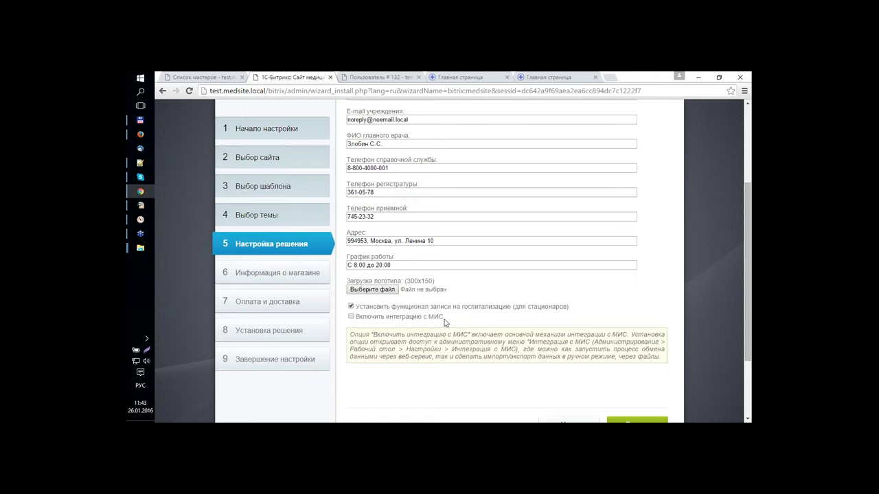
pyautogui.scroll(-3, 650, 316)
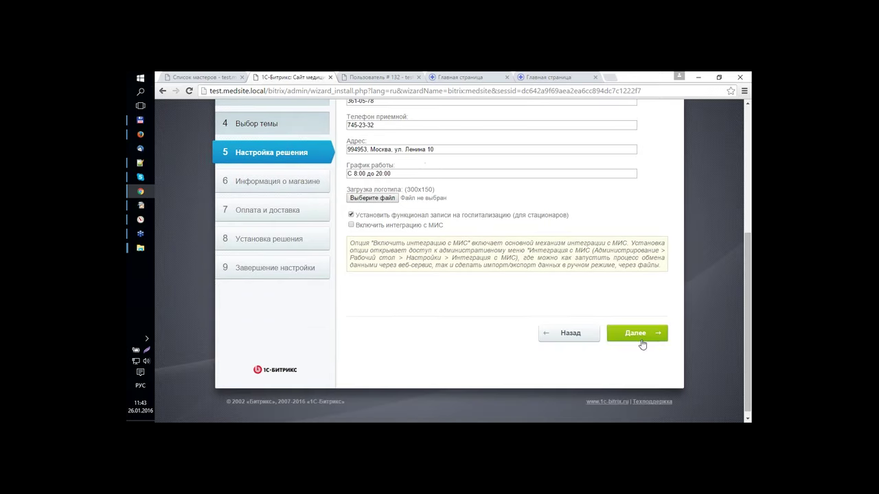
pyautogui.click(642, 341)
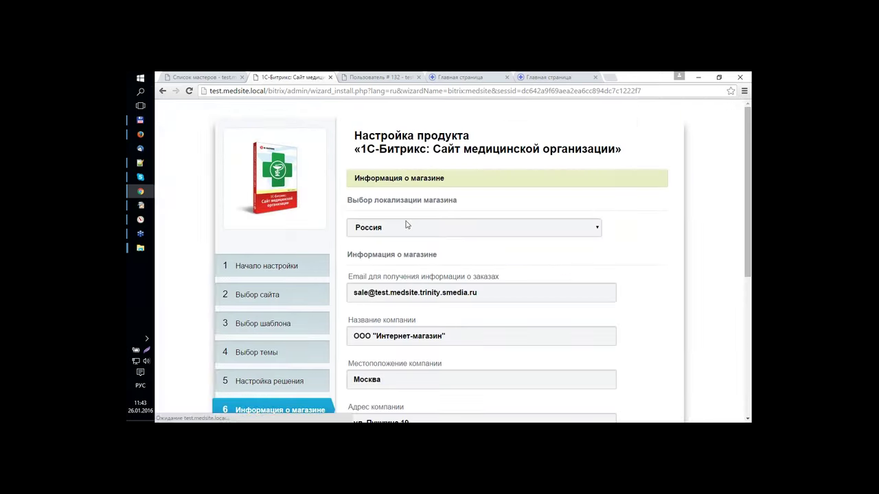
# - Accept the prefilled shop information and bank details for Россия, and review the payment methods and locations under Оплата и доставка
pyautogui.scroll(-2, 465, 240)
pyautogui.scroll(2, 469, 238)
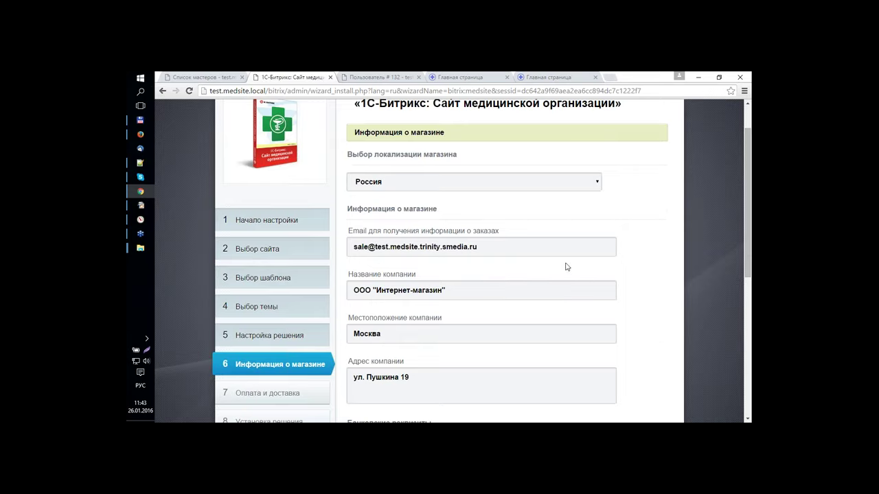
pyautogui.scroll(-1, 563, 262)
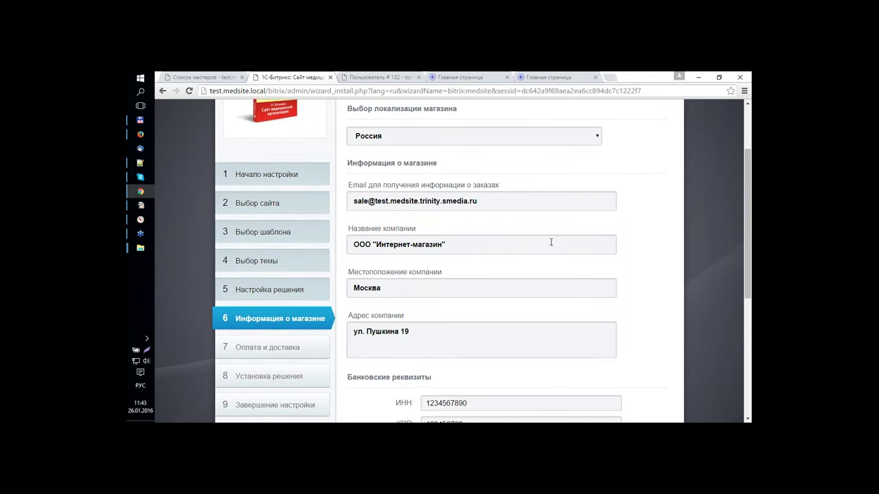
pyautogui.scroll(1, 536, 236)
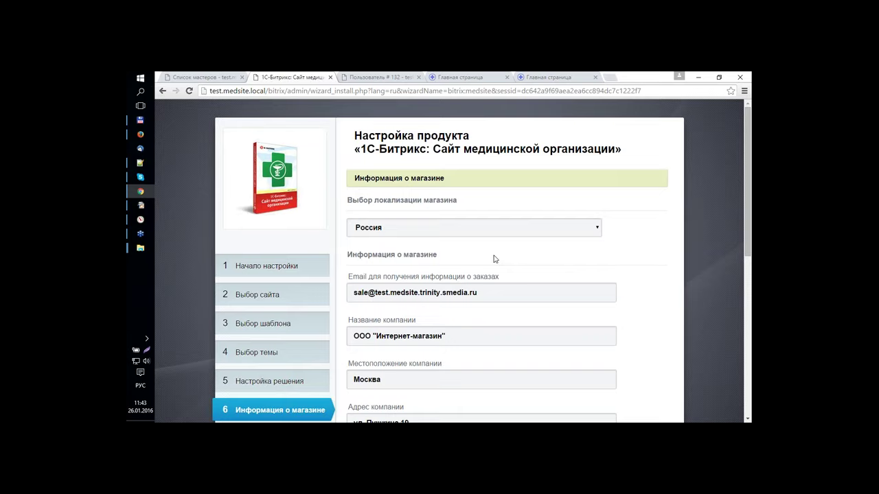
pyautogui.scroll(-4, 494, 259)
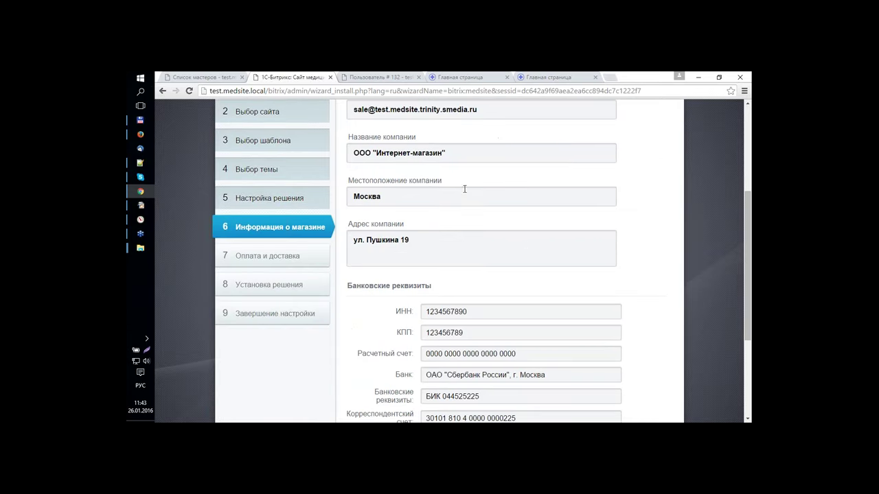
pyautogui.click(464, 189)
pyautogui.scroll(-3, 530, 219)
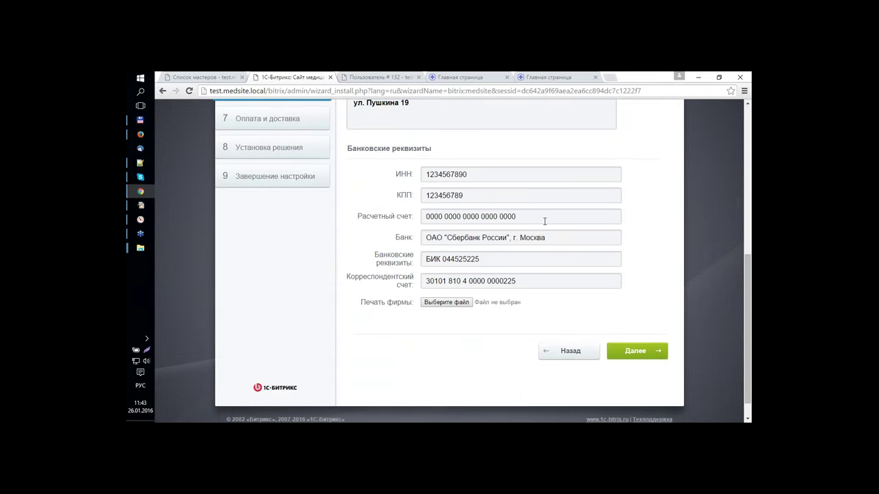
pyautogui.scroll(1, 543, 221)
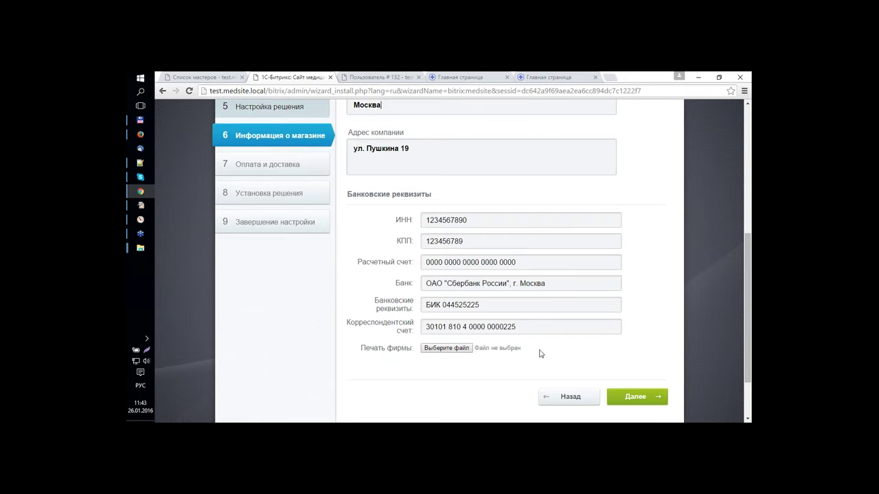
pyautogui.scroll(-2, 536, 325)
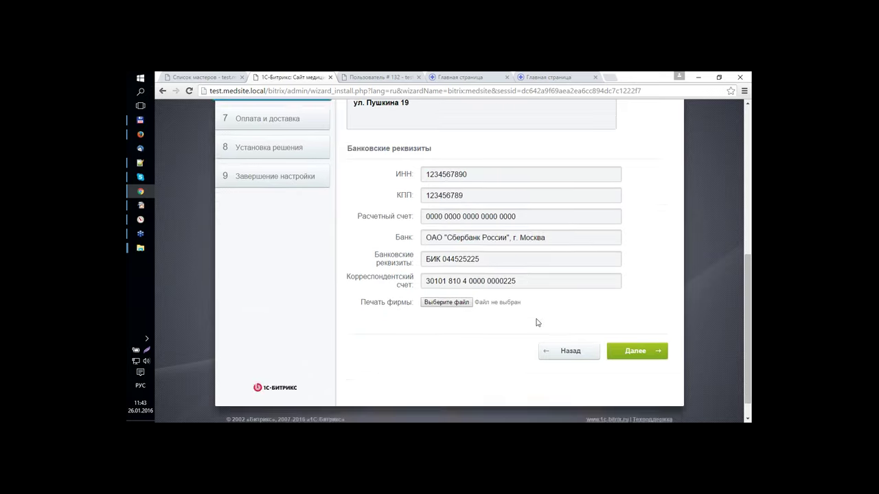
pyautogui.click(625, 327)
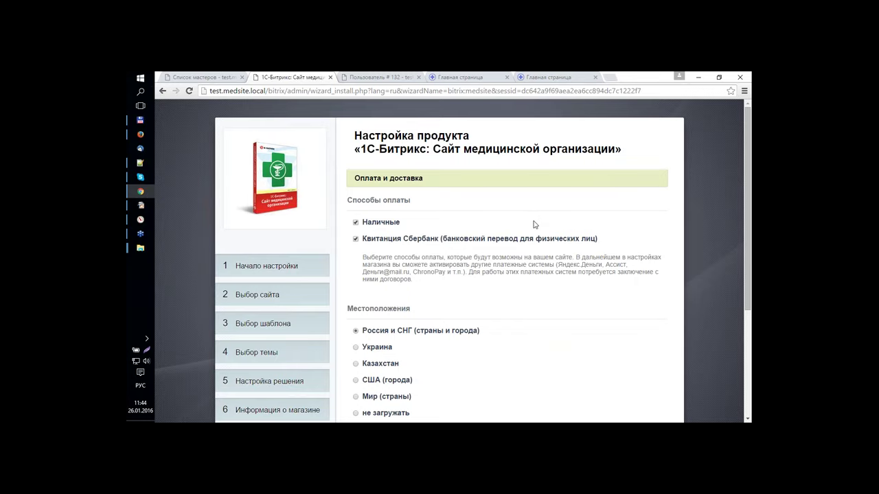
pyautogui.scroll(-2, 527, 236)
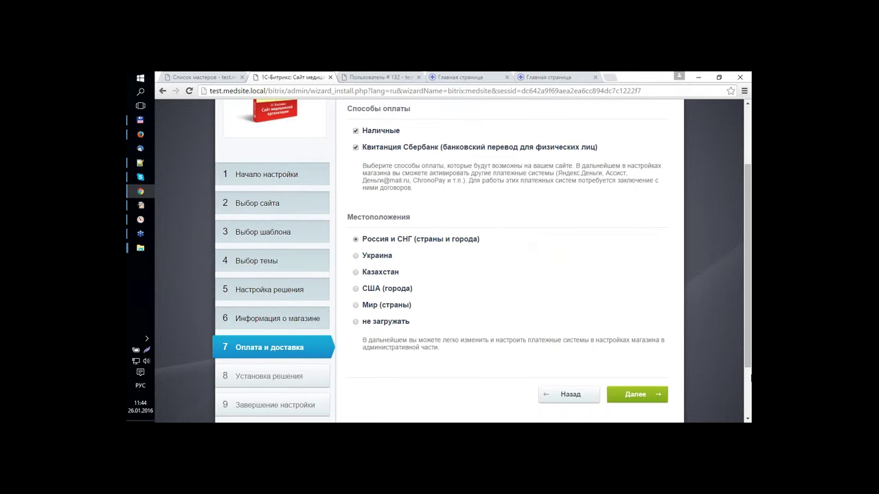
pyautogui.scroll(-1, 621, 285)
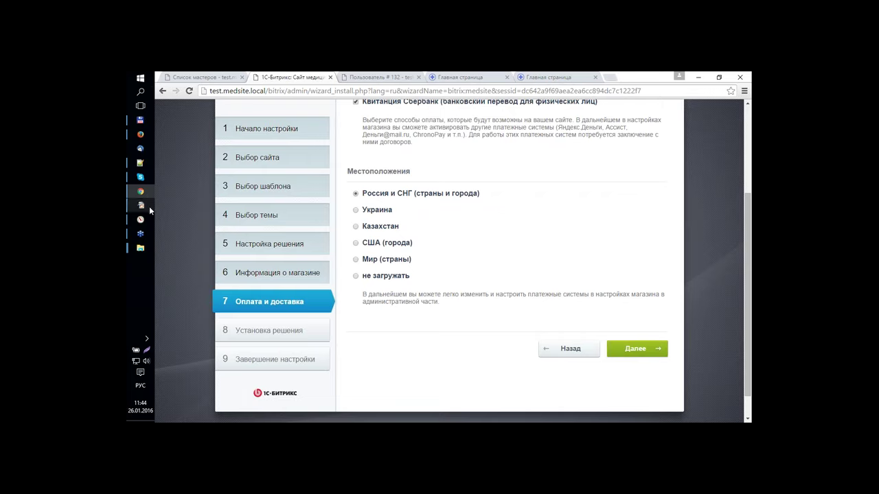
# - Switch to OpenOffice Impress and present the Медсайт.ppt slides from Установка решения through Завершение настройки, ending the slideshow there
pyautogui.moveTo(142, 207)
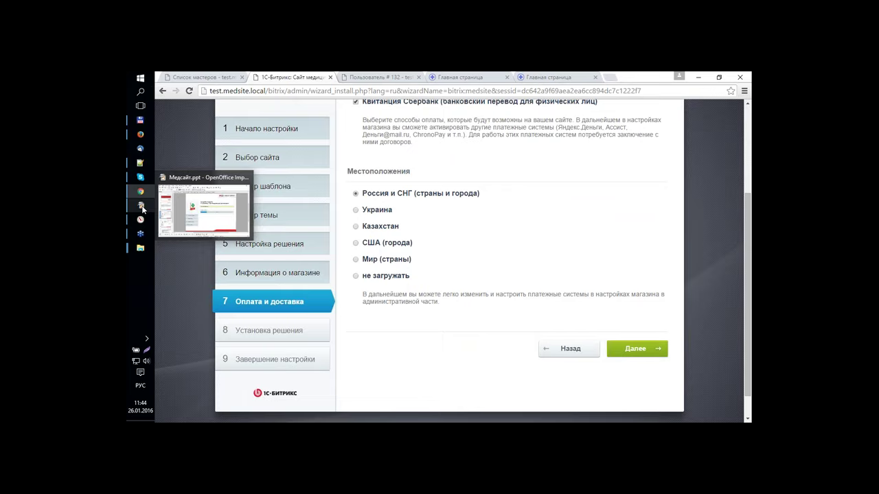
pyautogui.click(141, 207)
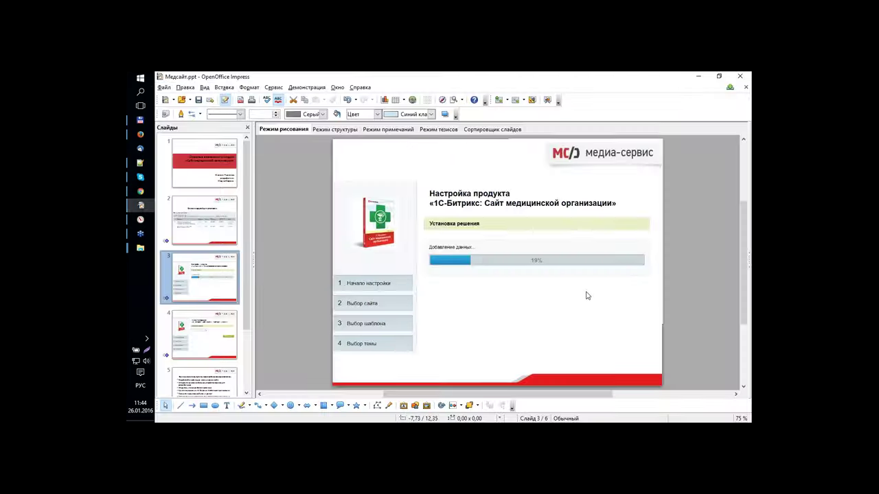
pyautogui.press('F5')
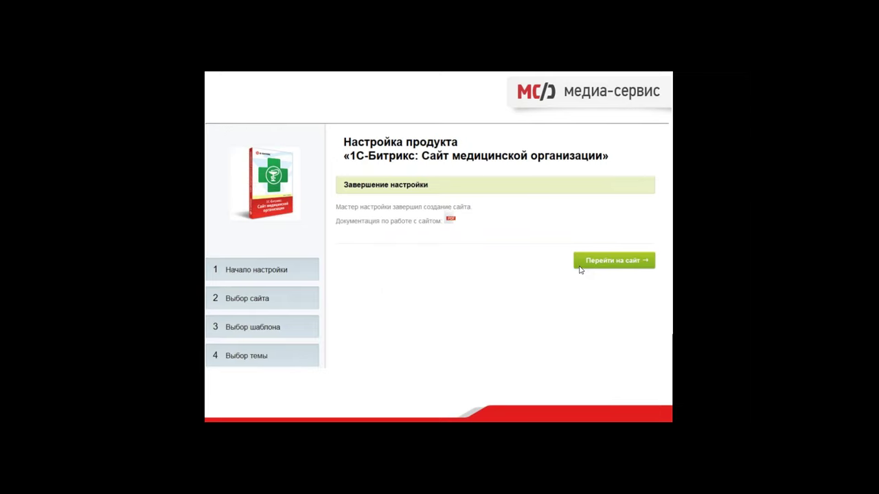
pyautogui.press('Escape')
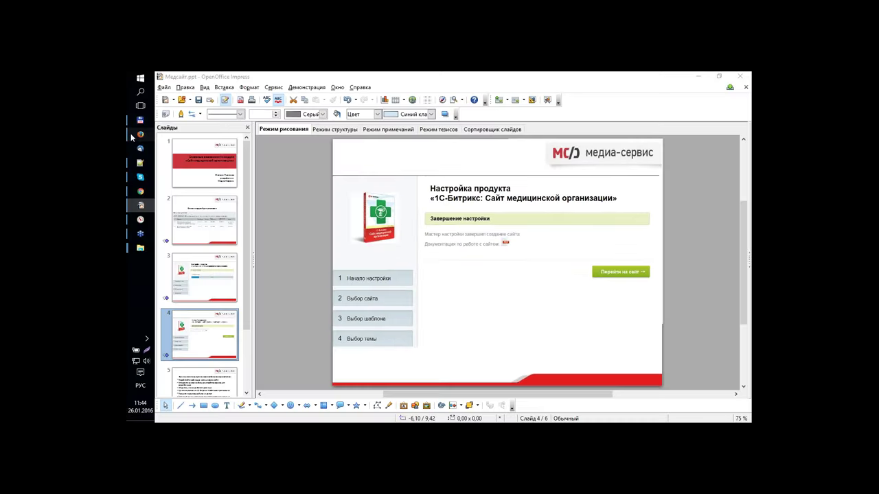
# - Switch back to Chrome and open the medical site's Контакты page and its home page in place of the wizard list
pyautogui.click(140, 134)
pyautogui.click(140, 191)
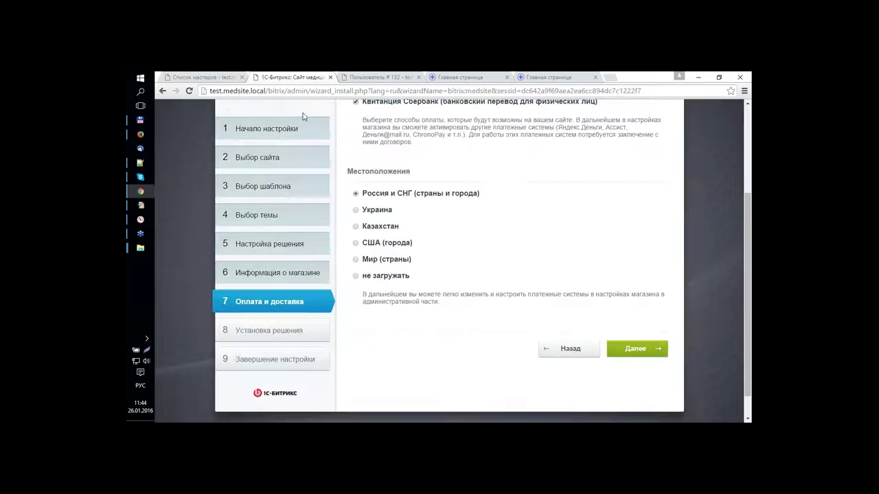
pyautogui.scroll(3, 303, 114)
pyautogui.click(203, 77)
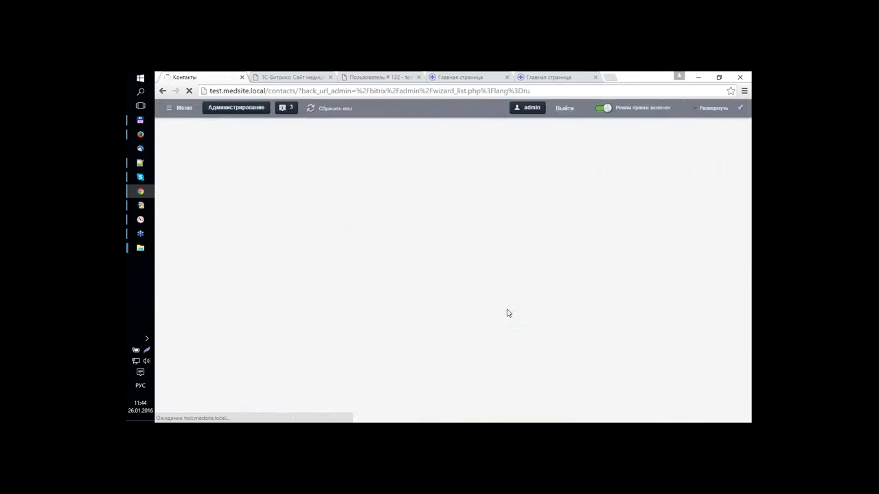
pyautogui.scroll(-2, 495, 297)
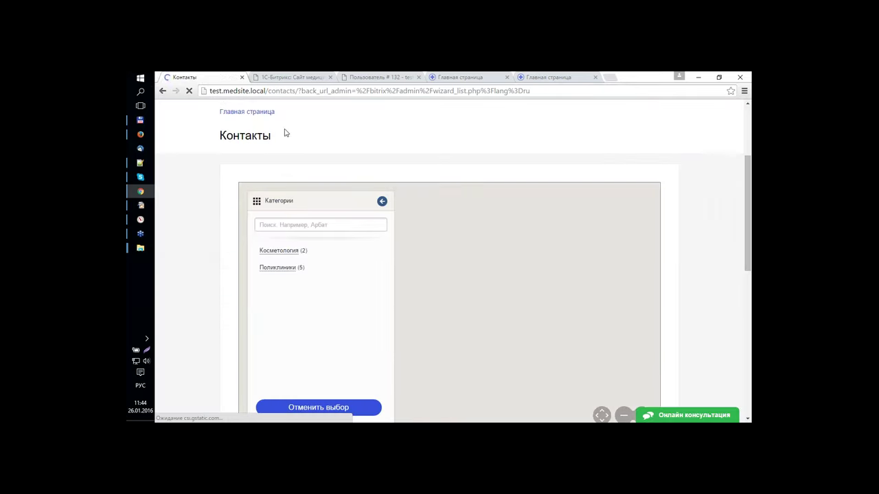
pyautogui.scroll(2, 296, 181)
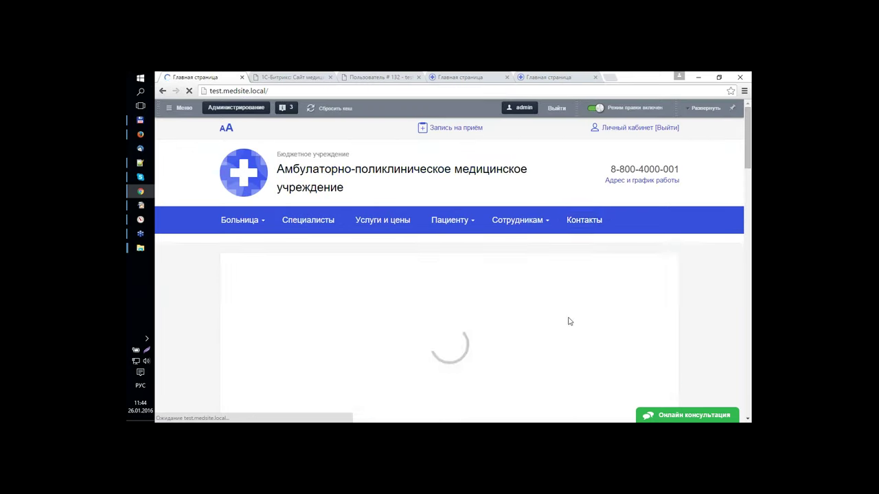
# - Examine the home page's header, banner and Специальности block, and return to the wizard's Оплата и доставка page
pyautogui.scroll(-2, 642, 288)
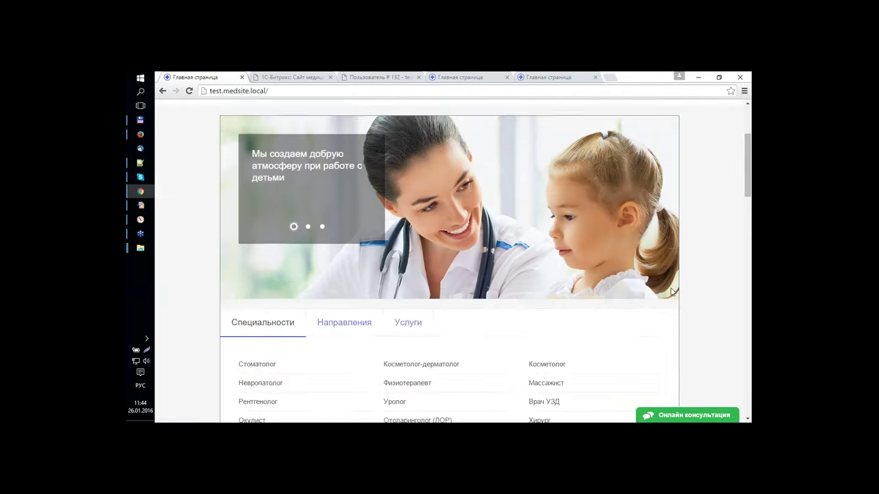
pyautogui.scroll(1, 690, 299)
pyautogui.scroll(-2, 691, 300)
pyautogui.scroll(2, 685, 300)
pyautogui.scroll(-3, 684, 300)
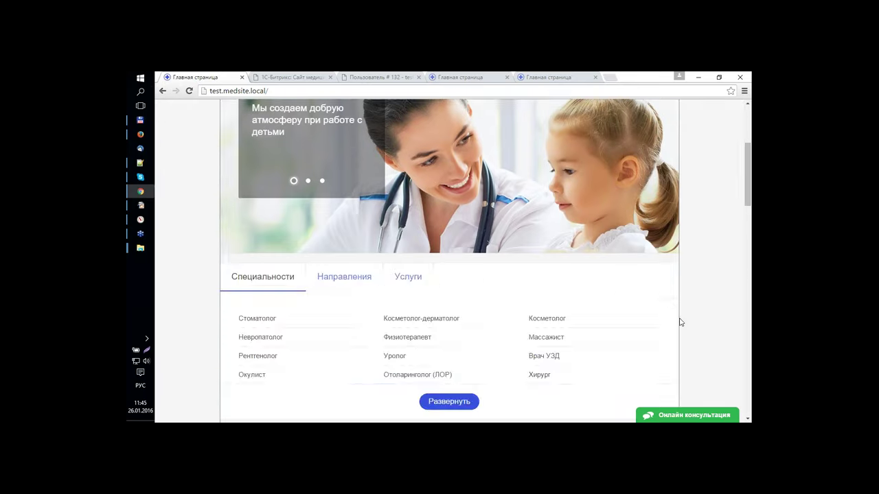
pyautogui.scroll(3, 694, 323)
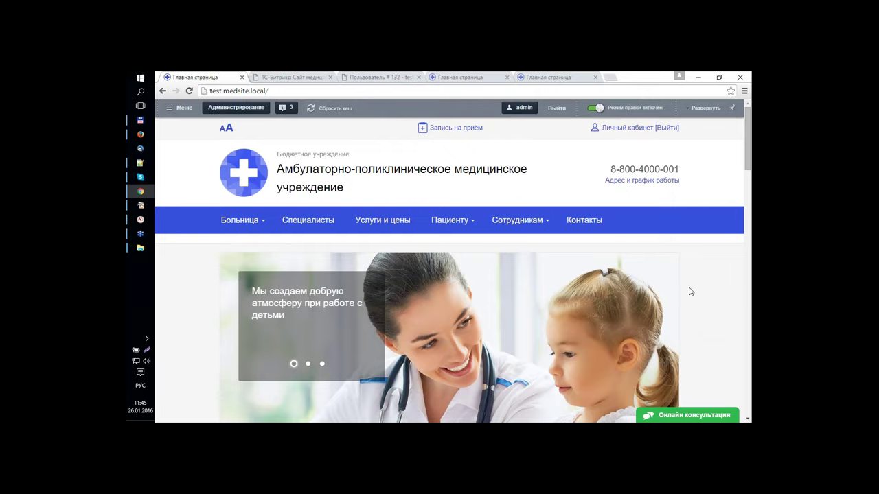
pyautogui.scroll(-2, 692, 300)
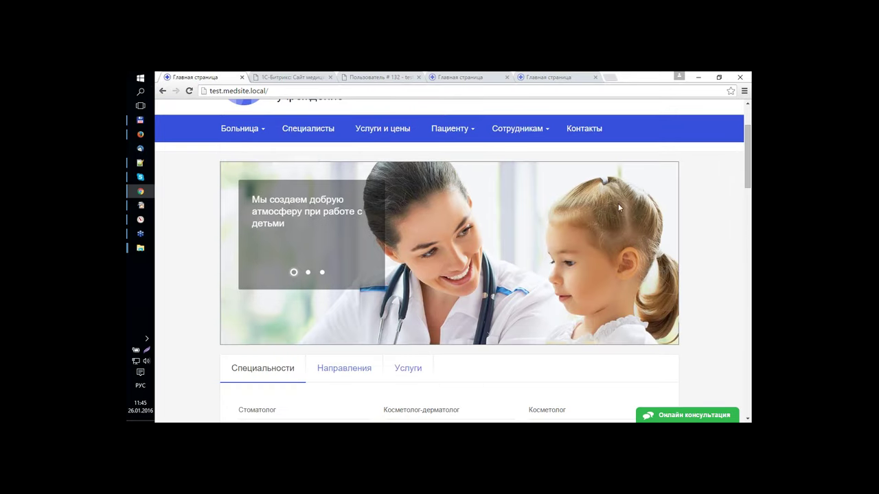
pyautogui.moveTo(616, 196)
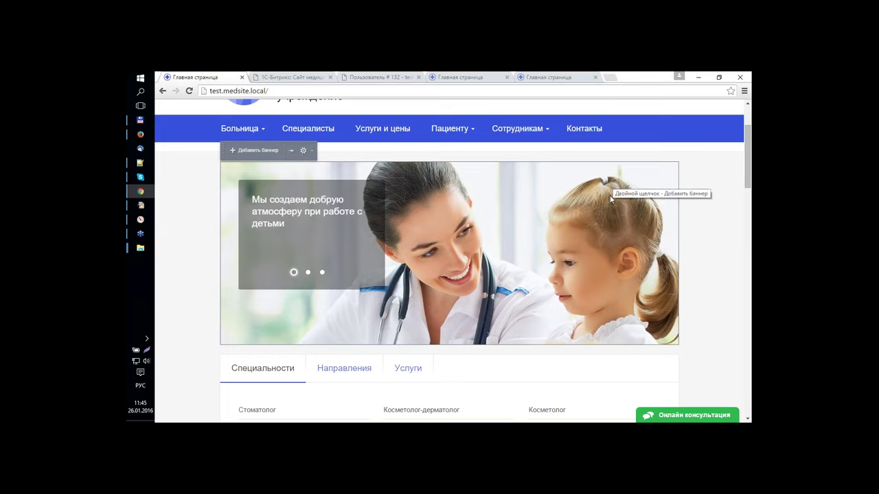
pyautogui.click(267, 81)
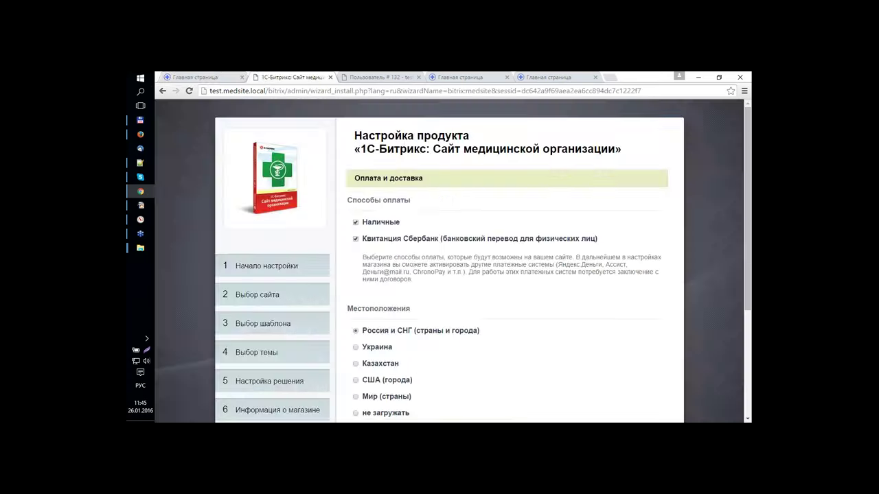
# - Close the setup wizard, and from the refreshed home page open the site administration in a new tab at the Контент section
pyautogui.click(330, 77)
pyautogui.click(194, 80)
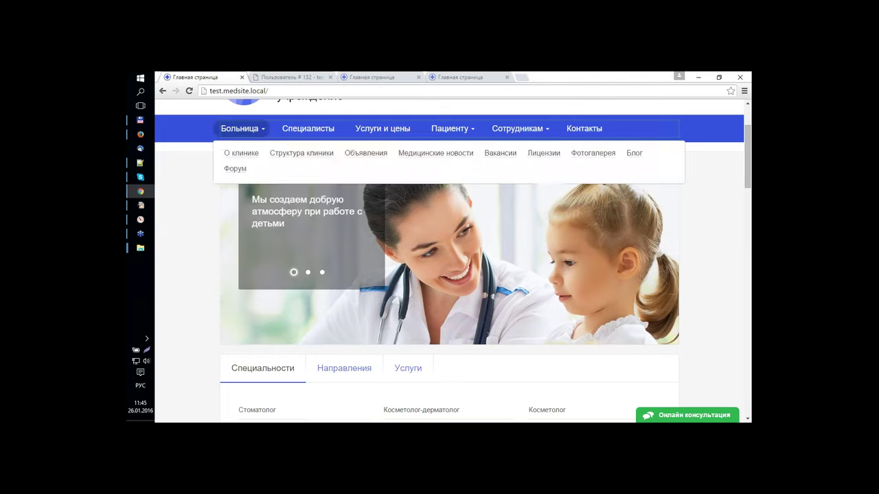
pyautogui.press('F5')
pyautogui.middleClick(235, 107)
pyautogui.click(274, 77)
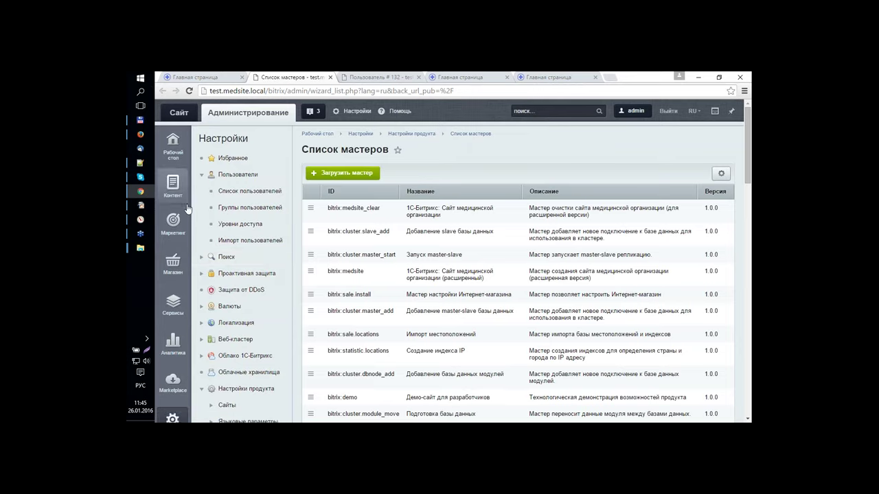
pyautogui.click(175, 184)
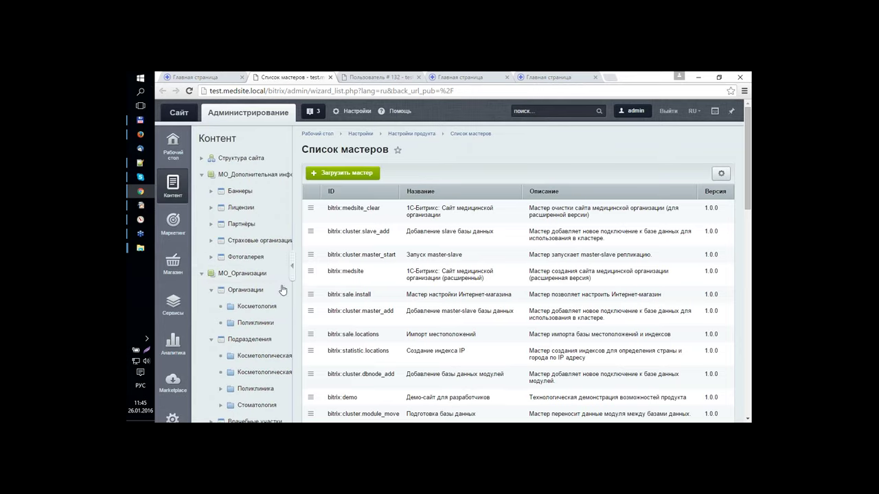
# - Open the стоматологическая поликлиника №1 organization for editing from the Поликлиники section of МО_Организации
pyautogui.click(250, 294)
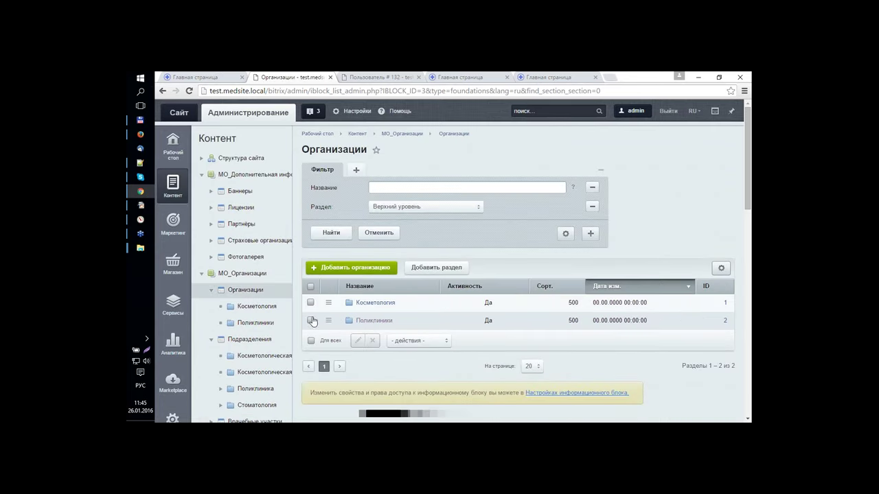
pyautogui.click(369, 326)
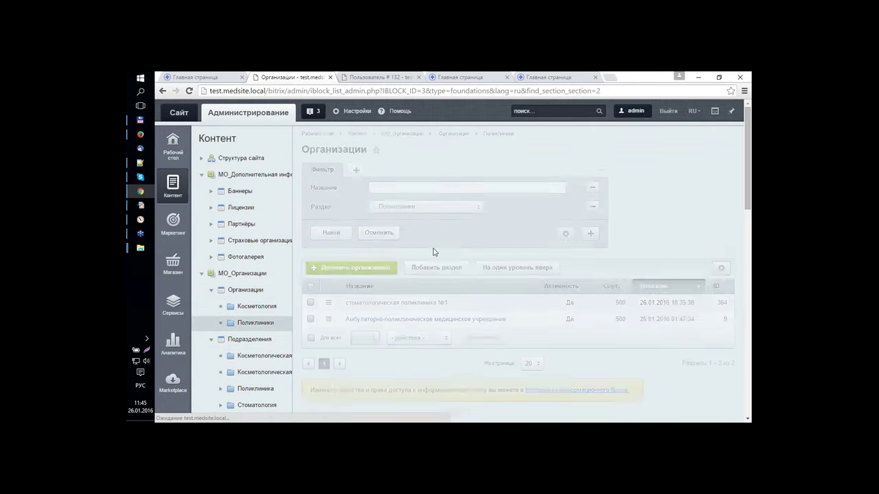
pyautogui.click(393, 304)
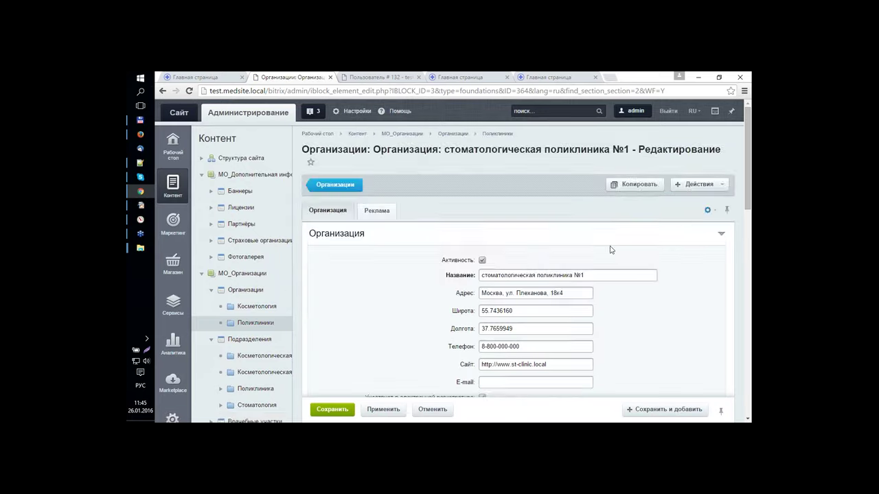
# - Review the organization's name, address, latitude, longitude, website and announcement picture, and save the record
pyautogui.scroll(-2, 645, 263)
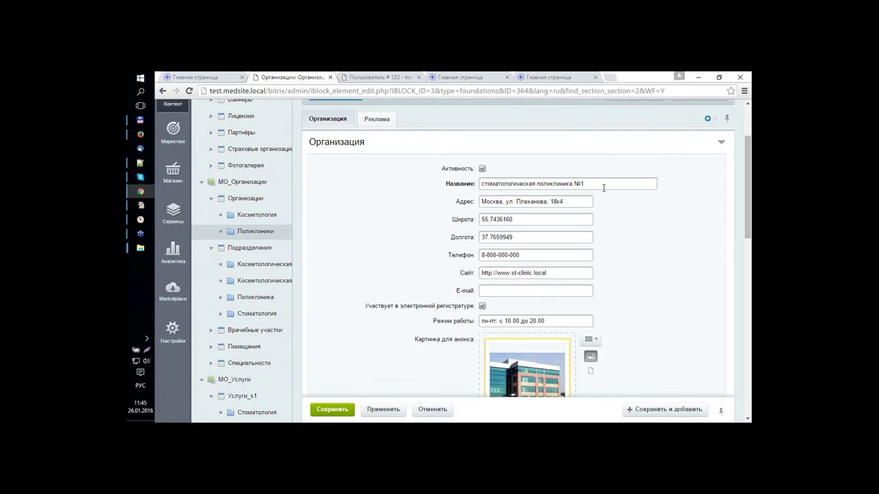
pyautogui.moveTo(603, 185); pyautogui.dragTo(430, 181)
pyautogui.moveTo(575, 201); pyautogui.dragTo(385, 182)
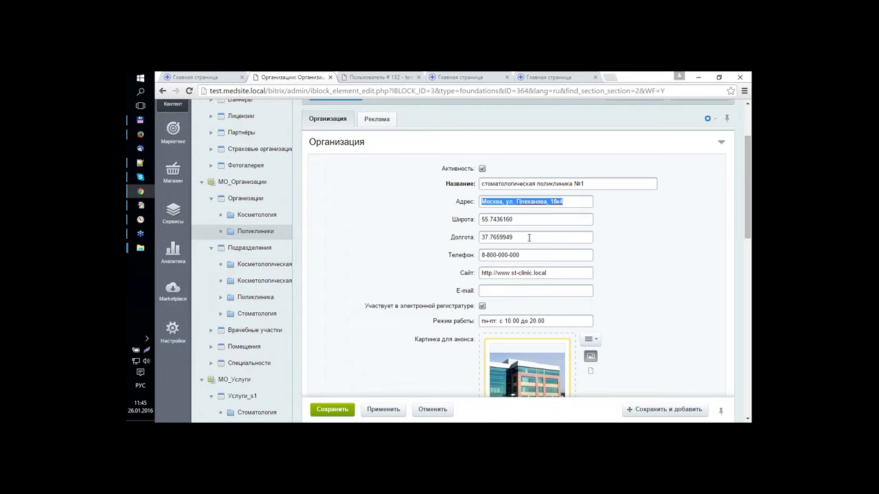
pyautogui.moveTo(529, 237); pyautogui.dragTo(416, 229)
pyautogui.moveTo(527, 219); pyautogui.dragTo(492, 249)
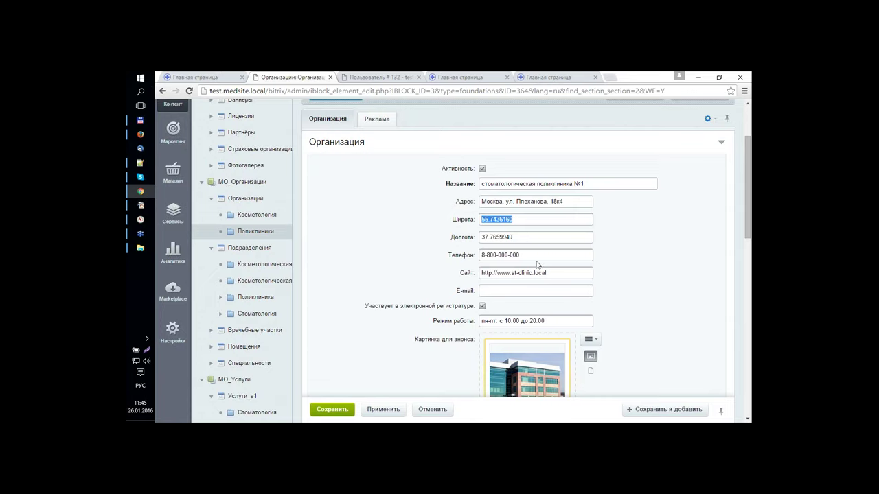
pyautogui.click(546, 272)
pyautogui.scroll(-2, 624, 307)
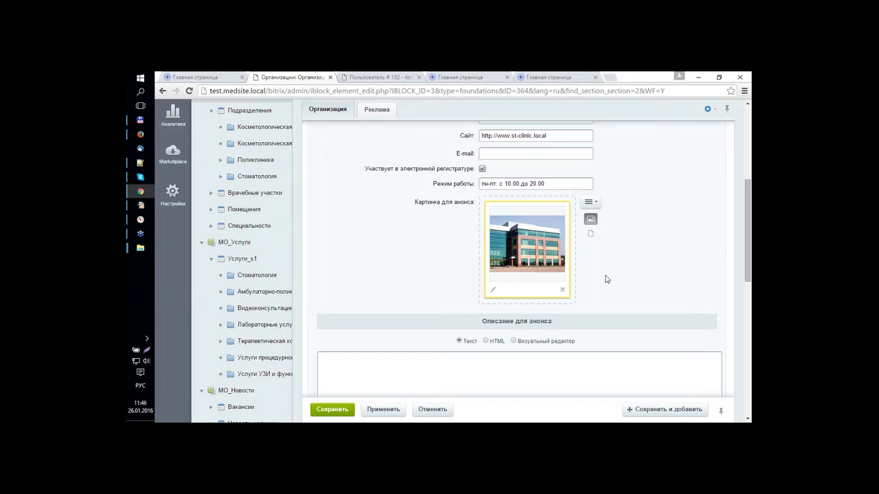
pyautogui.scroll(-5, 607, 278)
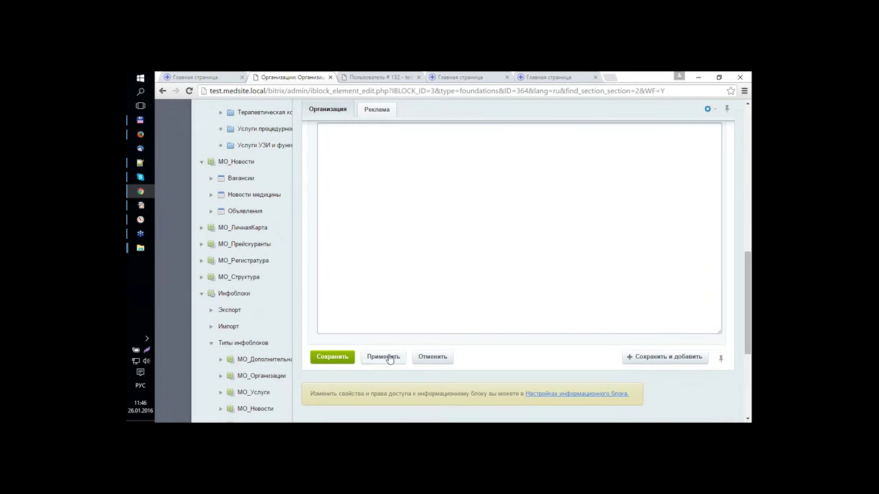
pyautogui.click(332, 357)
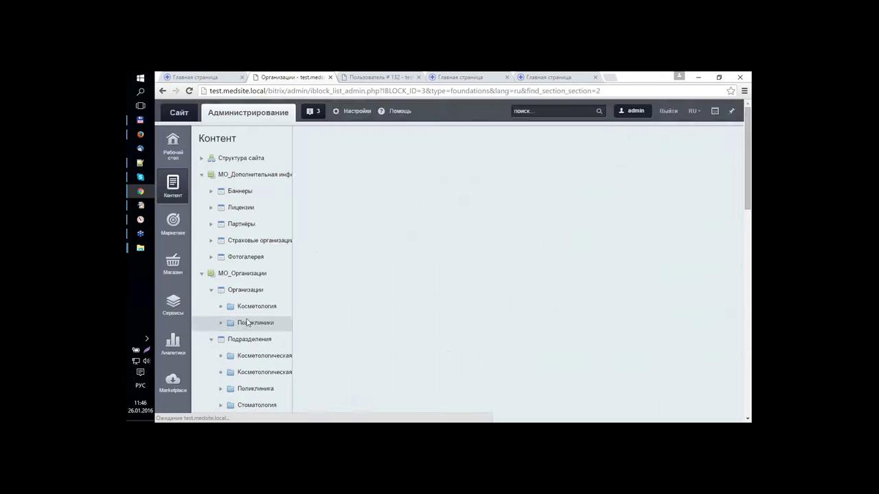
# - Open the Стоматология entry of Подразделения for editing and check its name and parent section
pyautogui.scroll(-2, 300, 291)
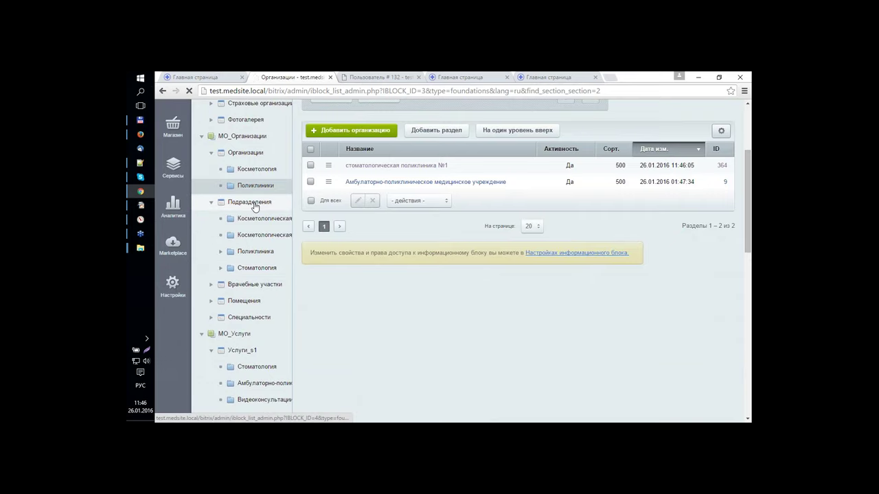
pyautogui.click(253, 203)
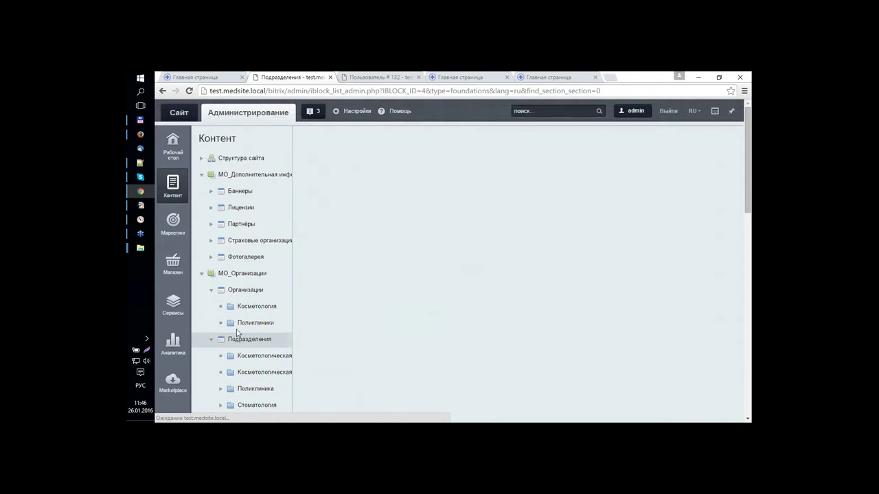
pyautogui.scroll(-1, 248, 345)
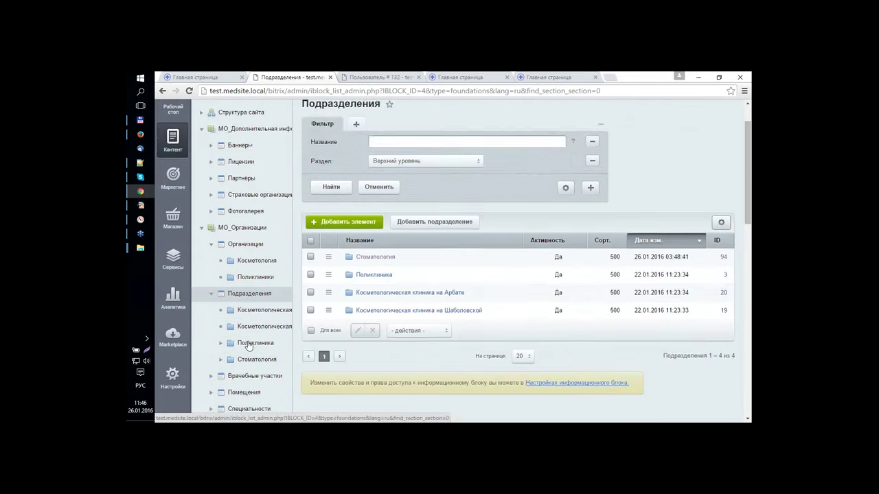
pyautogui.scroll(-1, 249, 345)
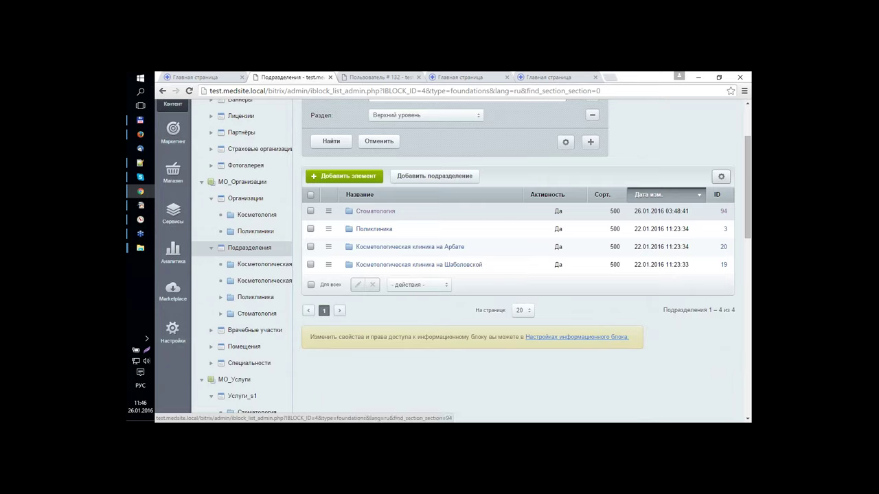
pyautogui.click(329, 216)
pyautogui.click(331, 232)
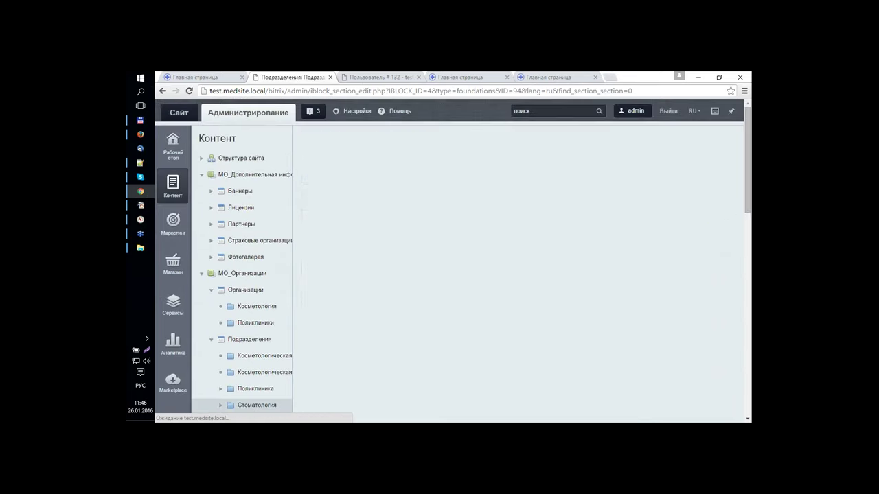
pyautogui.scroll(-2, 547, 277)
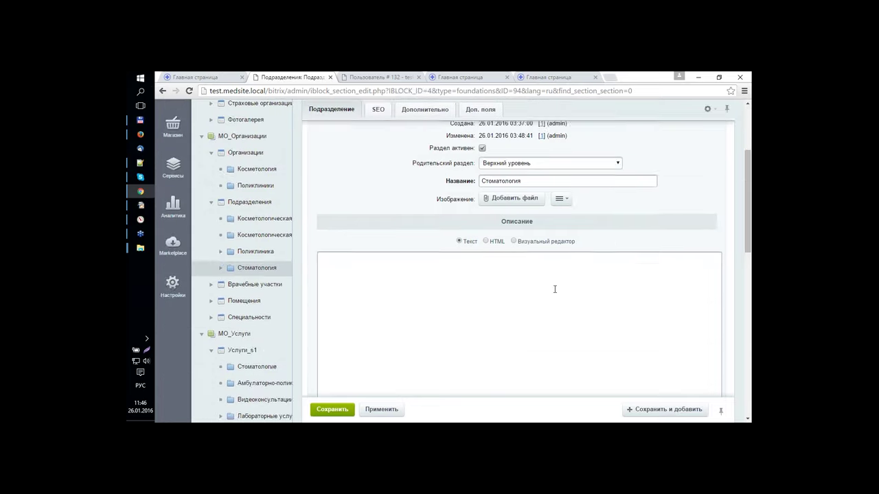
pyautogui.moveTo(546, 276); pyautogui.dragTo(469, 274)
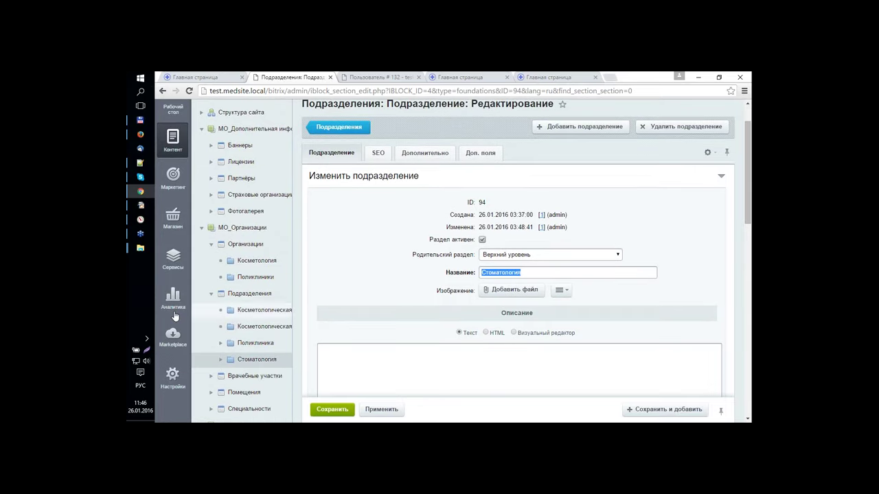
# - Open the list of departments inside Стоматология and start adding a new subdivision there
pyautogui.scroll(-3, 175, 316)
pyautogui.click(256, 274)
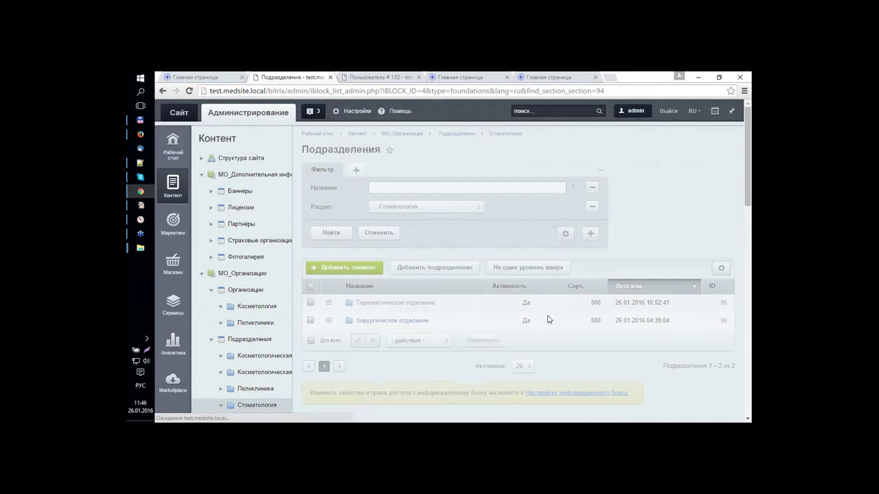
pyautogui.scroll(-3, 433, 280)
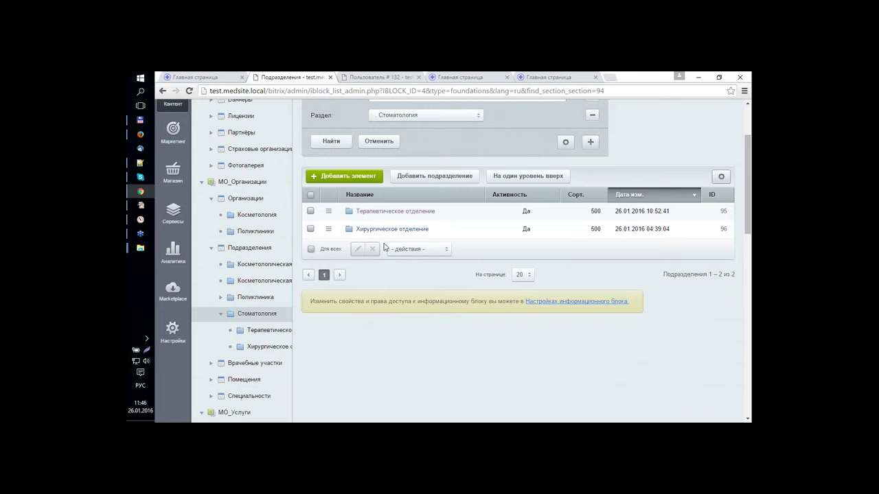
pyautogui.click(426, 177)
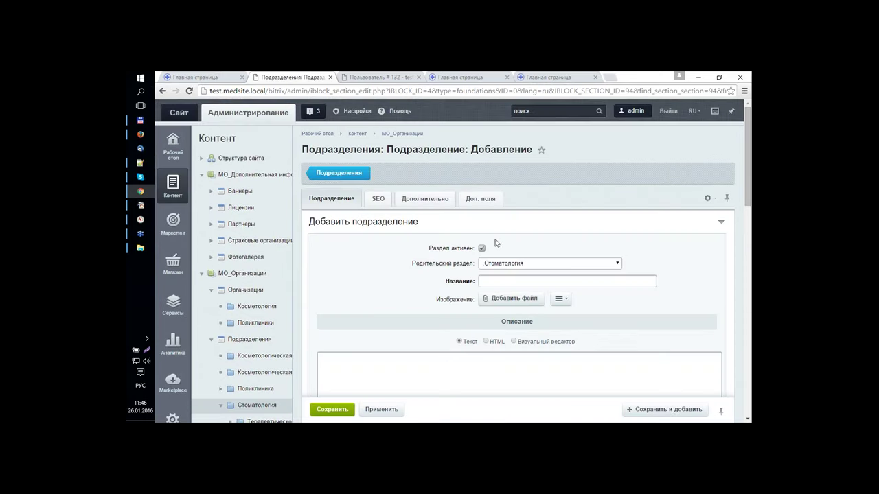
# - Copy Ортопедическое отделение from Клиника.txt in Notepad++ and paste it as the new subdivision's name in Chrome
pyautogui.click(135, 163)
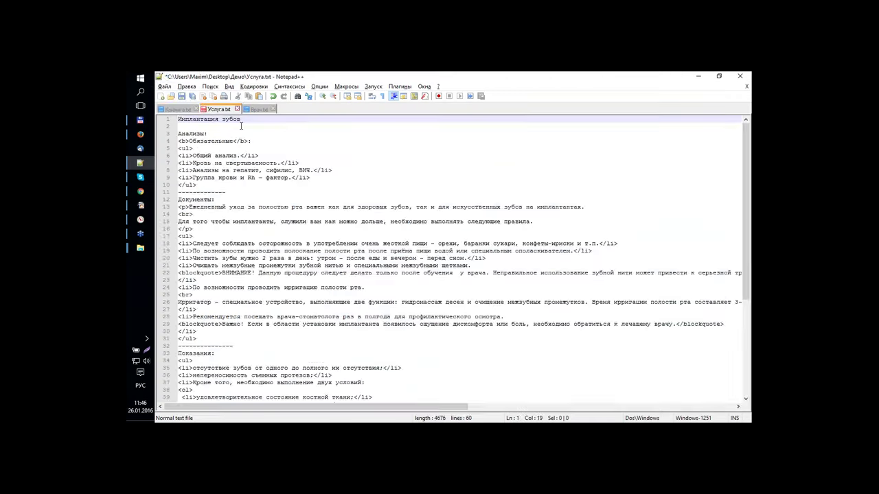
pyautogui.click(176, 109)
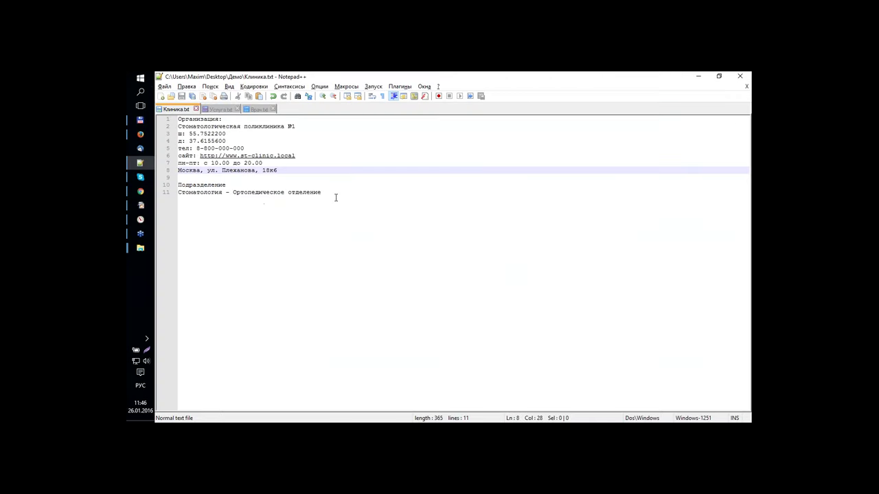
pyautogui.moveTo(333, 193); pyautogui.dragTo(234, 194)
pyautogui.hotkey('ctrl', 'c')
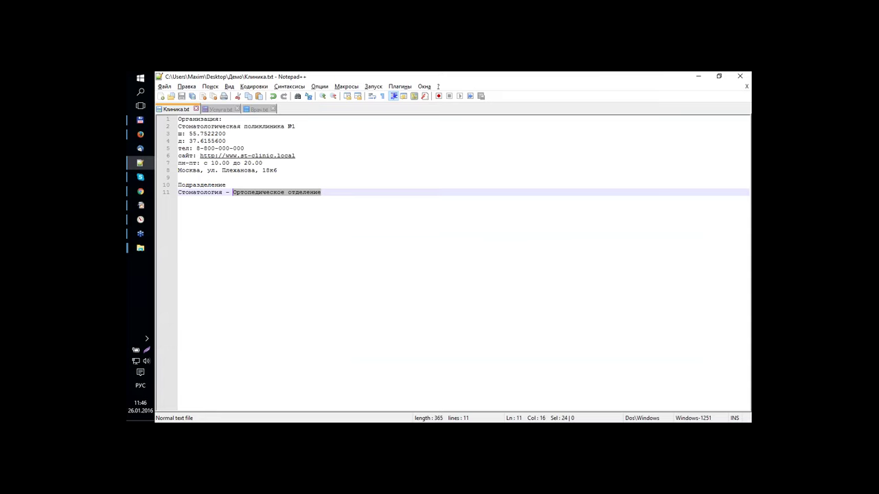
pyautogui.hotkey('alt', 'Tab')
pyautogui.hotkey('ctrl', 'v')
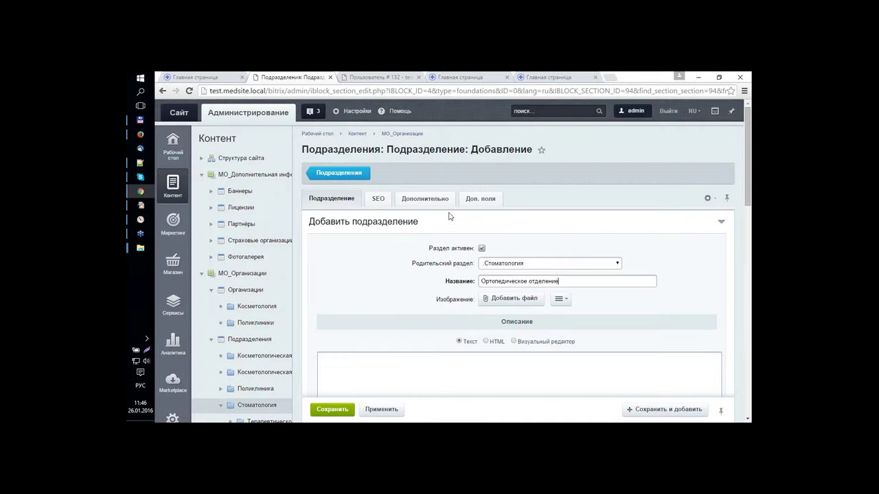
# - Assign the new subdivision to the стоматологическая поликлиника №1 organization in its additional fields
pyautogui.scroll(-2, 446, 206)
pyautogui.click(480, 109)
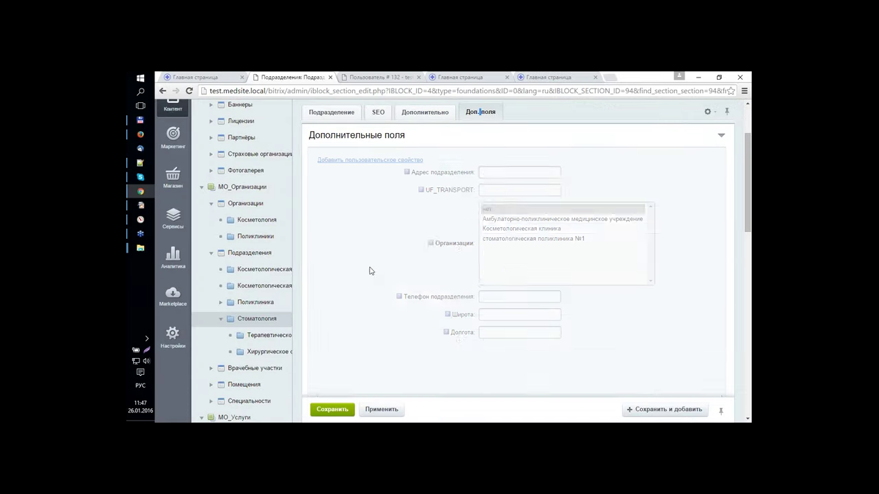
pyautogui.scroll(-1, 502, 197)
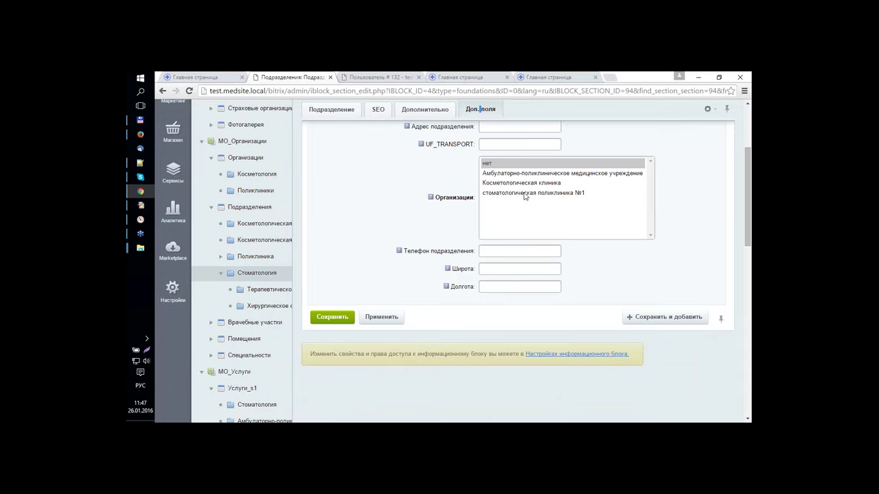
pyautogui.click(526, 193)
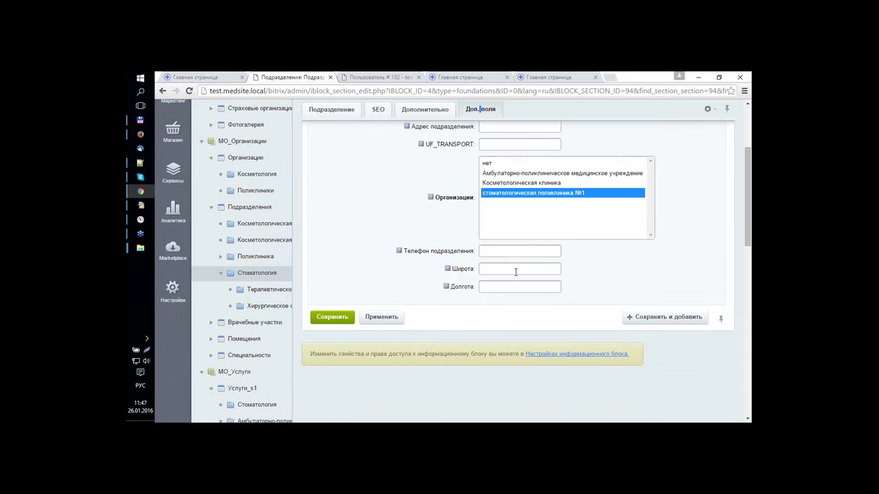
# - Fill in the subdivision's address with the one copied from Клиника.txt in Notepad++, and save the subdivision in Chrome
pyautogui.scroll(2, 536, 231)
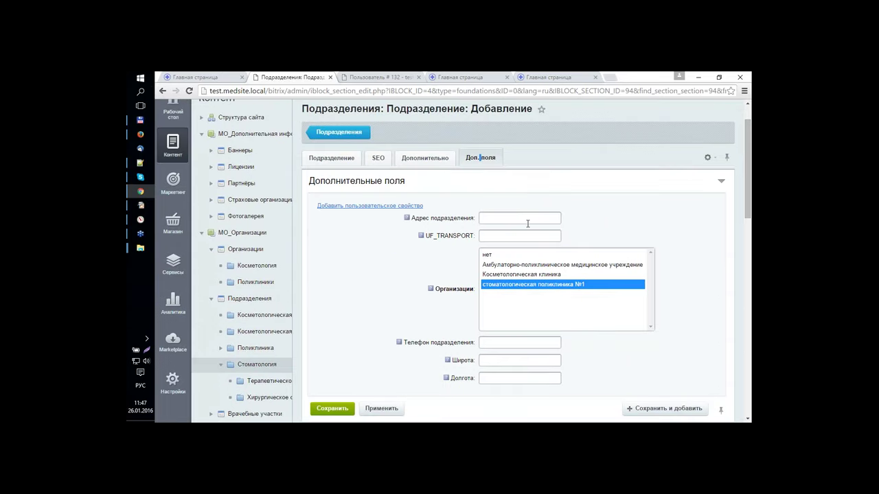
pyautogui.hotkey('alt', 'Tab')
pyautogui.moveTo(294, 172); pyautogui.dragTo(177, 170)
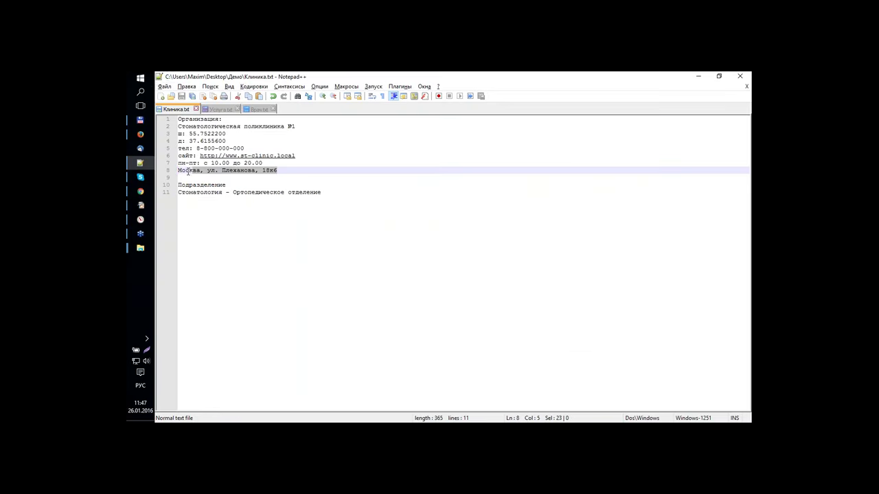
pyautogui.hotkey('ctrl', 'c')
pyautogui.hotkey('alt', 'Tab')
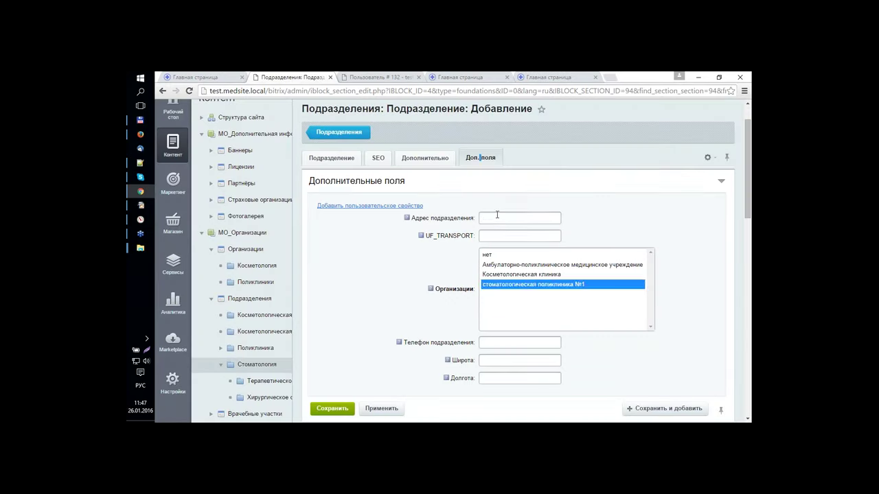
pyautogui.click(496, 215)
pyautogui.hotkey('ctrl', 'v')
pyautogui.scroll(-1, 644, 224)
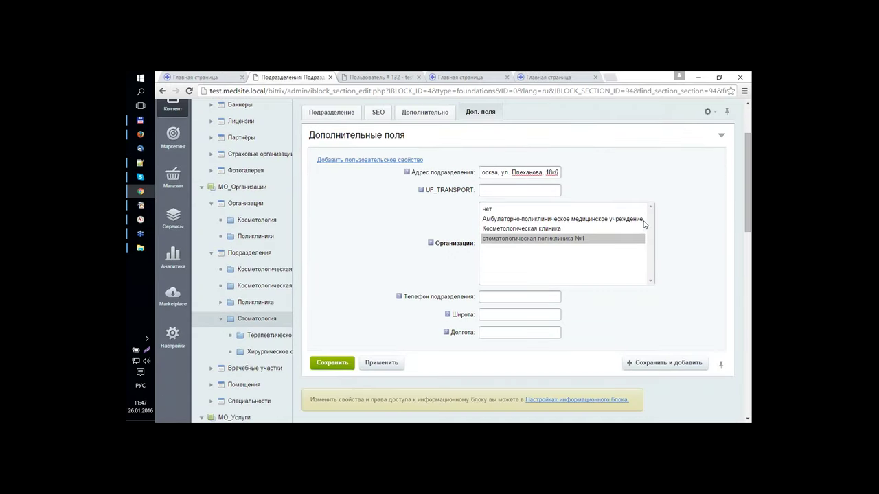
pyautogui.click(333, 364)
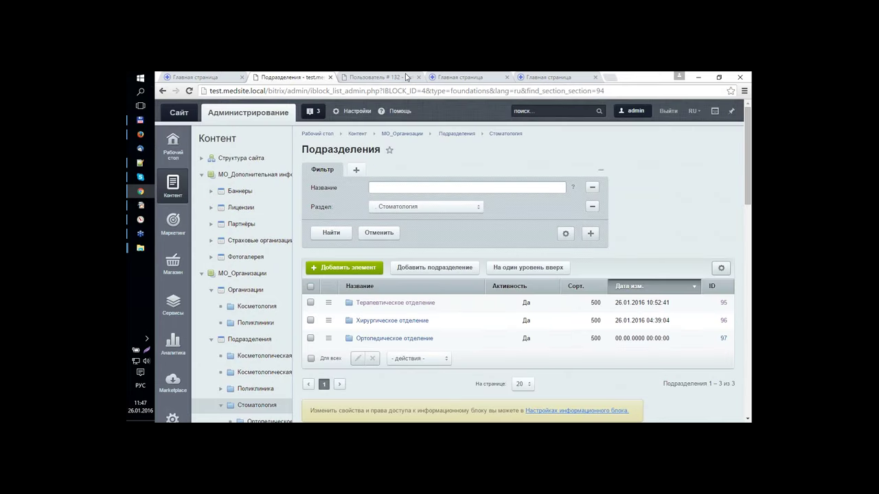
# - On the site's Контакты page, list the objects of the Поликлиники category and locate Ортопедическое отделение on the map
pyautogui.click(199, 77)
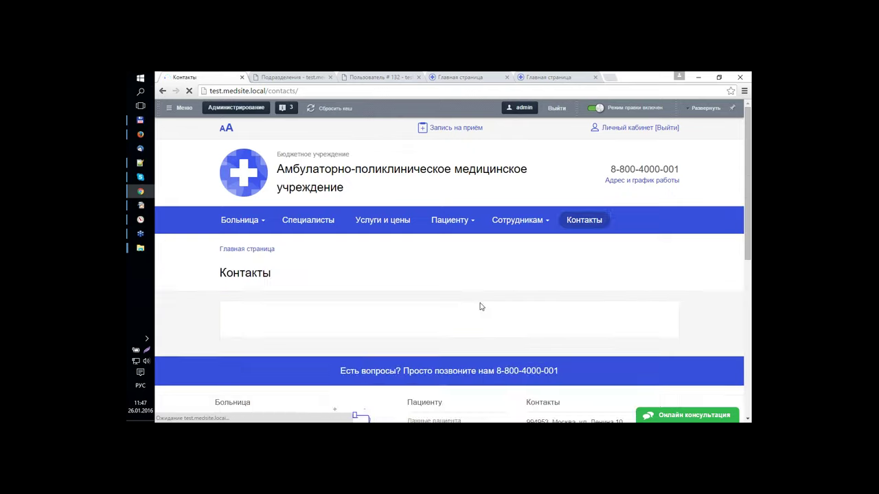
pyautogui.scroll(-2, 480, 306)
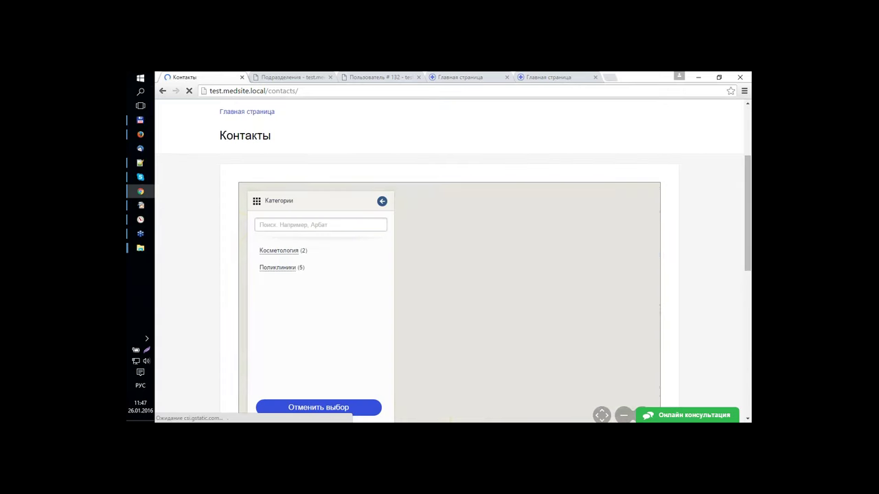
pyautogui.click(285, 271)
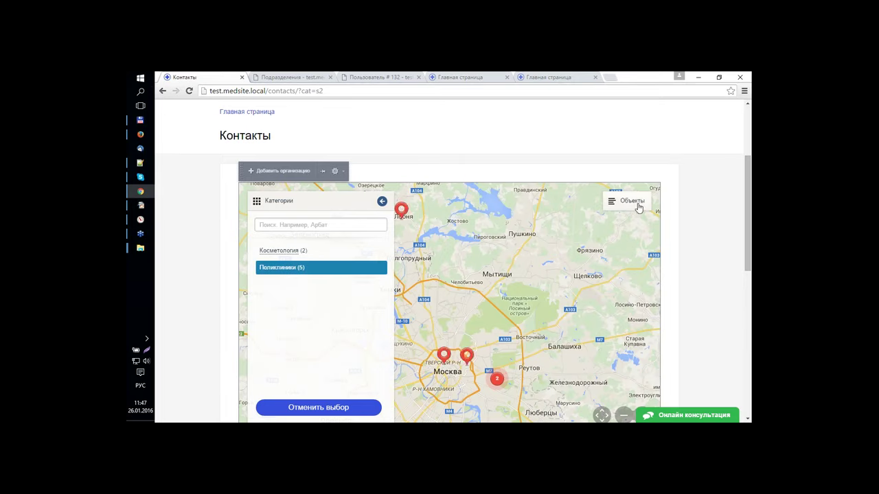
pyautogui.scroll(-2, 719, 264)
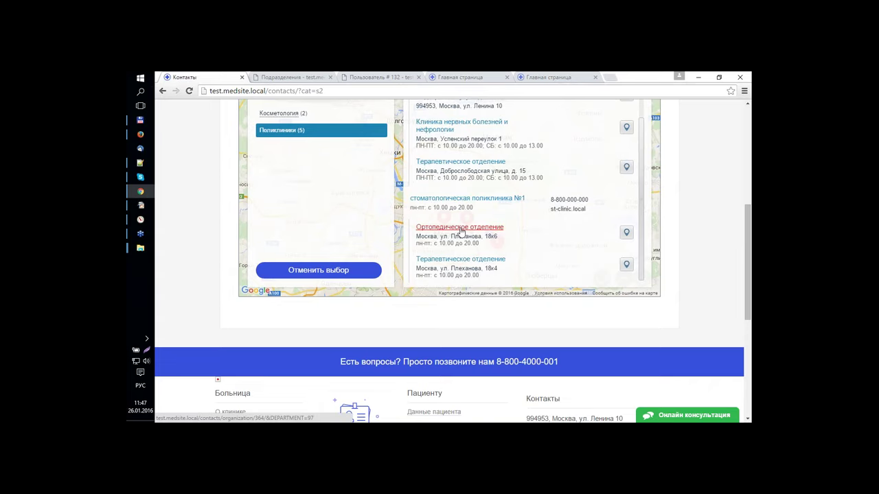
pyautogui.click(626, 232)
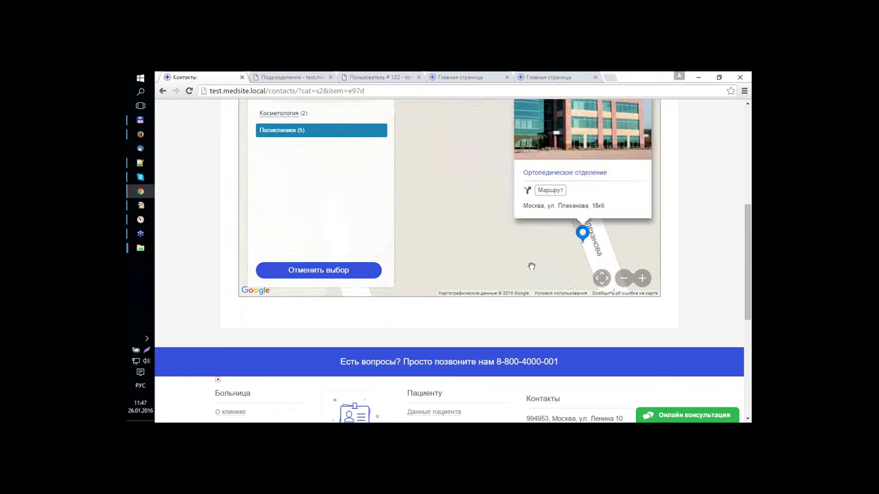
# - Open the route setup for Ортопедическое отделение from its map card, and close it again
pyautogui.click(507, 191)
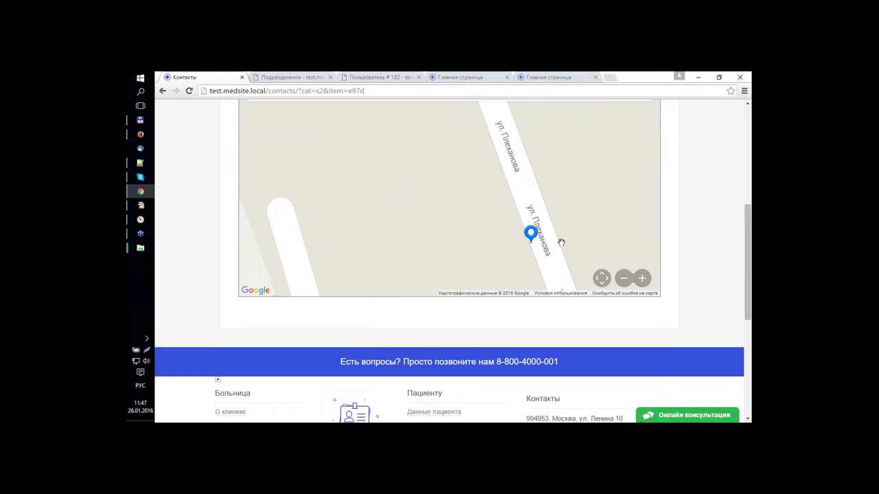
pyautogui.moveTo(750, 242); pyautogui.dragTo(749, 223)
pyautogui.scroll(1, 347, 183)
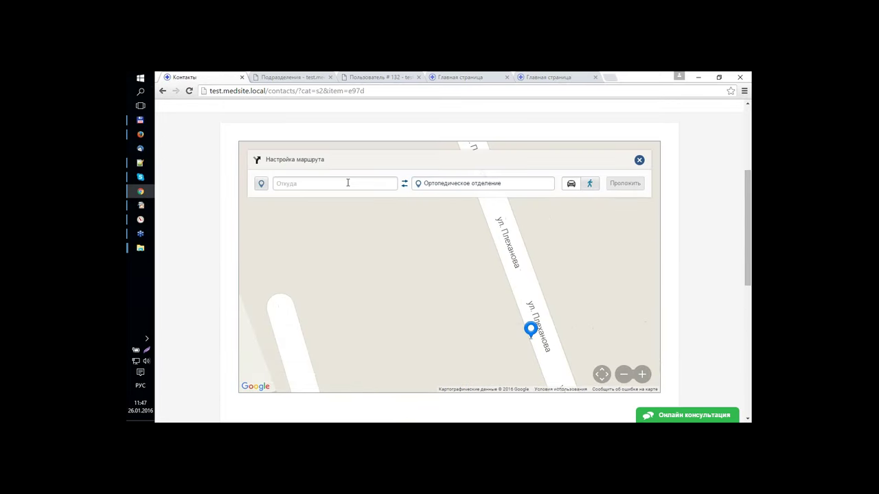
pyautogui.click(639, 160)
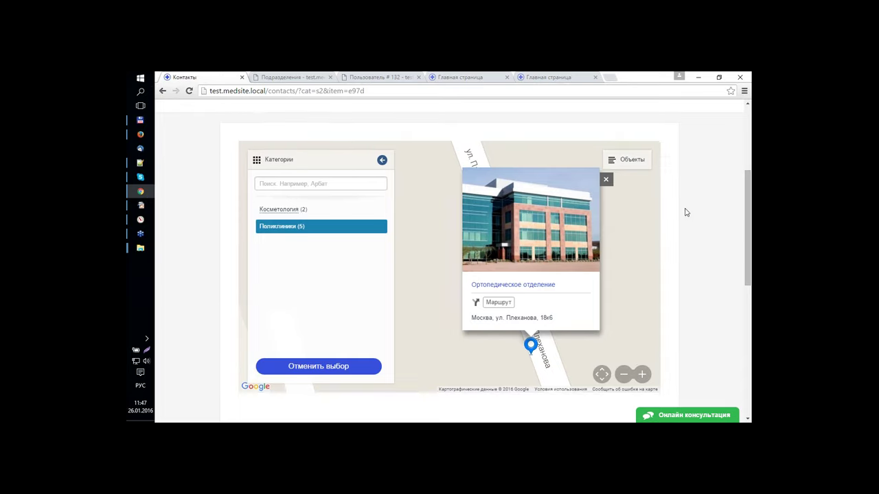
pyautogui.scroll(2, 684, 215)
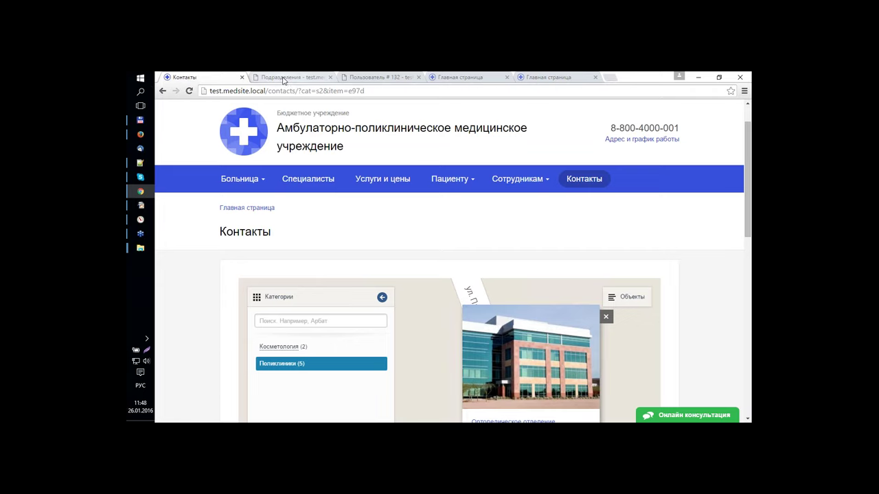
# - Return to the administration and open the Услуги_s1 list of service sections under МО_Услуги
pyautogui.click(283, 77)
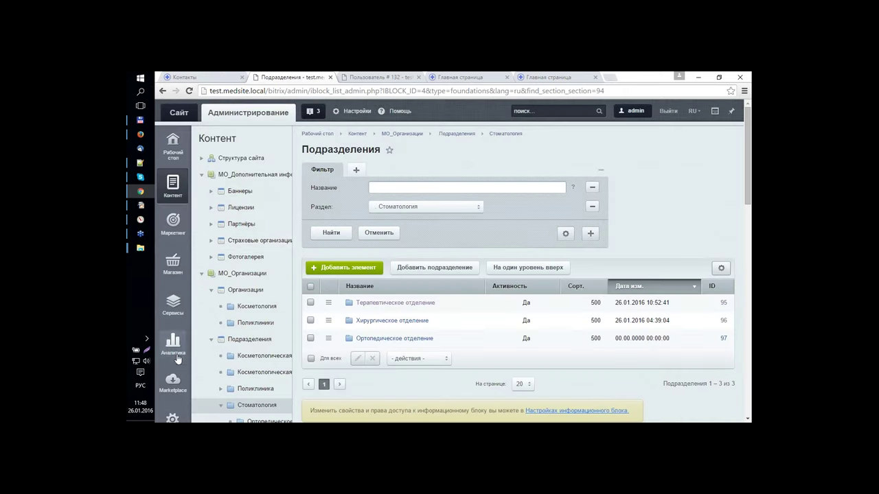
pyautogui.scroll(-1, 177, 358)
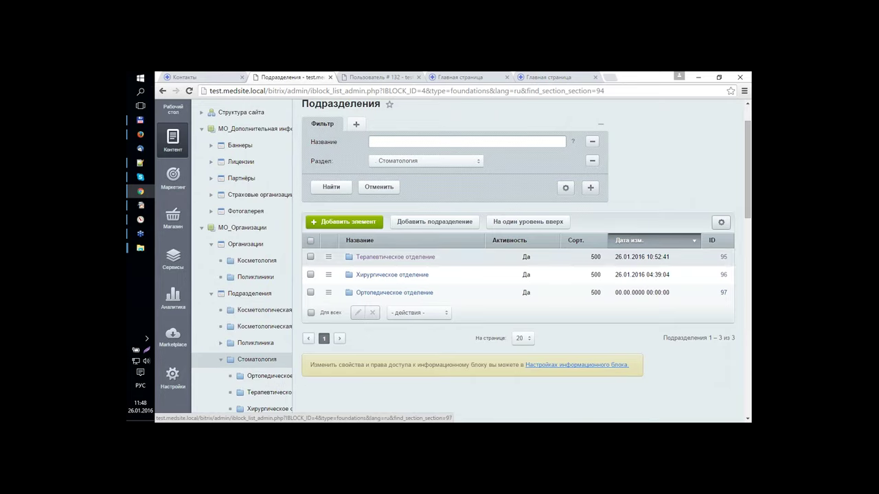
pyautogui.scroll(-2, 288, 304)
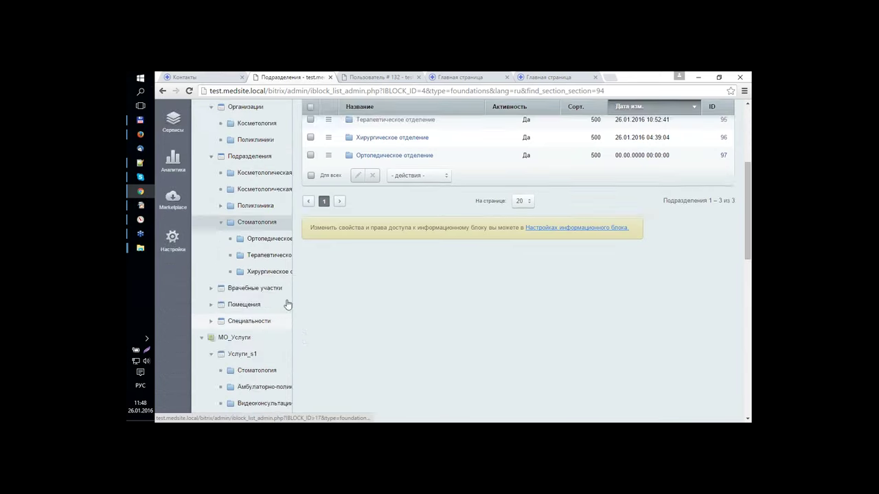
pyautogui.scroll(-1, 284, 310)
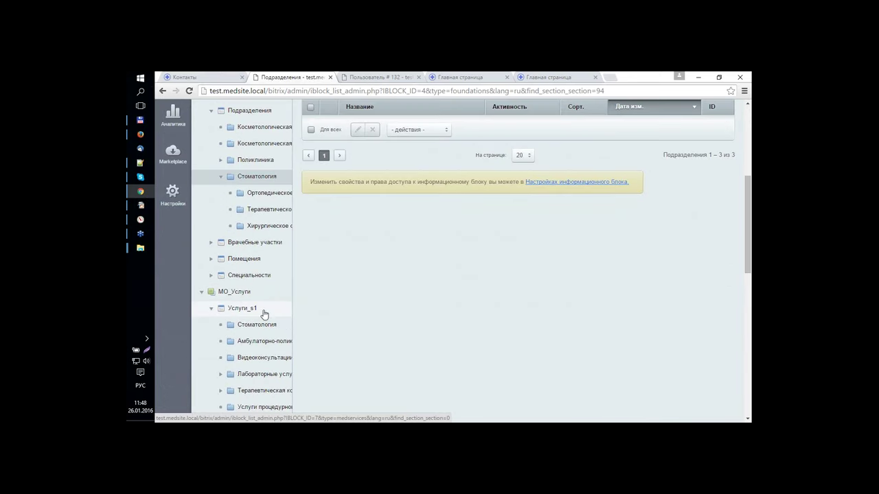
pyautogui.scroll(-1, 327, 322)
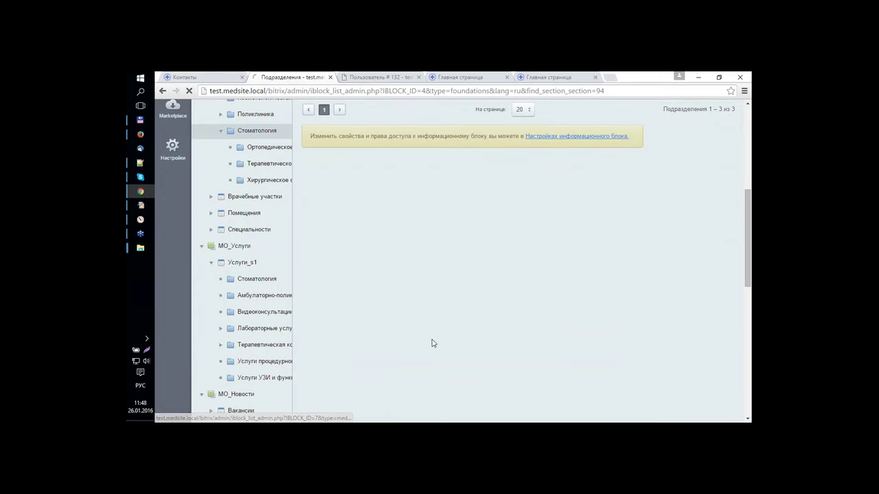
pyautogui.click(244, 263)
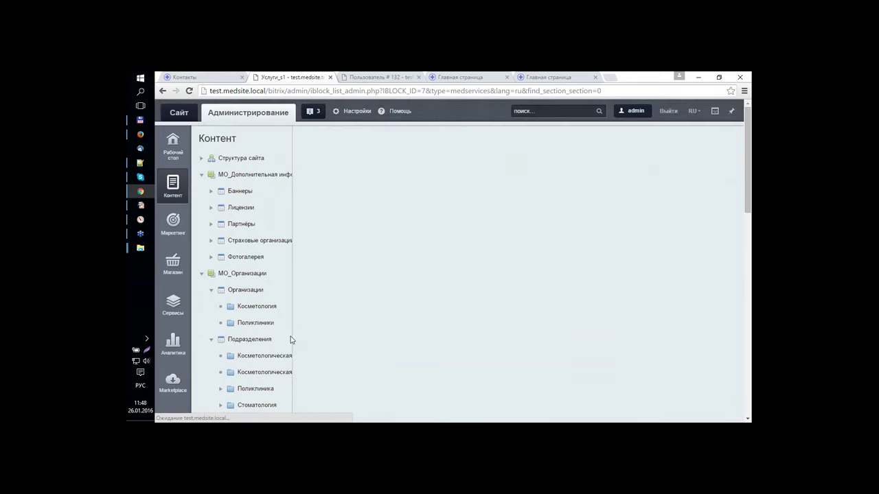
pyautogui.scroll(-4, 378, 280)
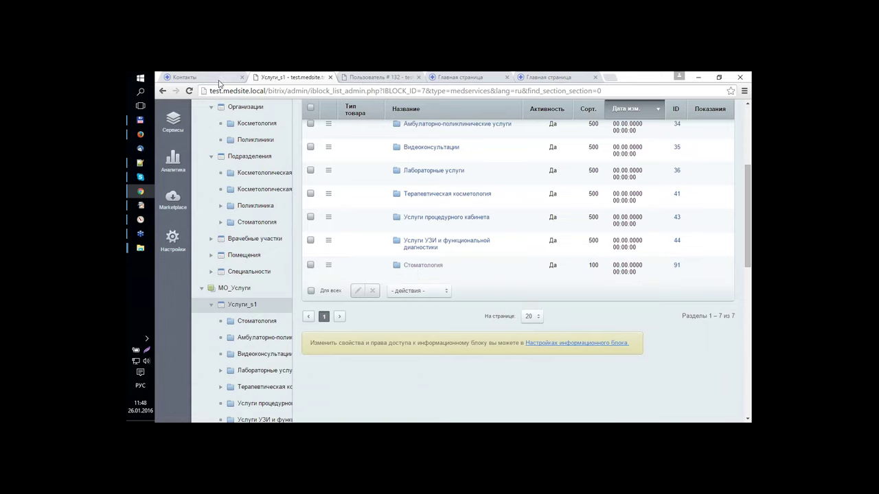
# - Open the site's Услуги и цены page and examine the services and prices under Амбулаторно-поликлинические услуги and Лабораторные услуги
pyautogui.click(186, 78)
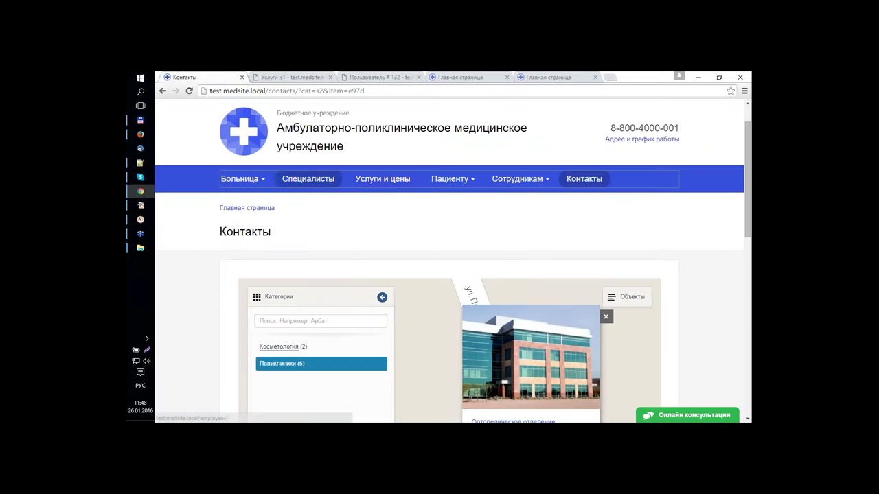
pyautogui.click(380, 180)
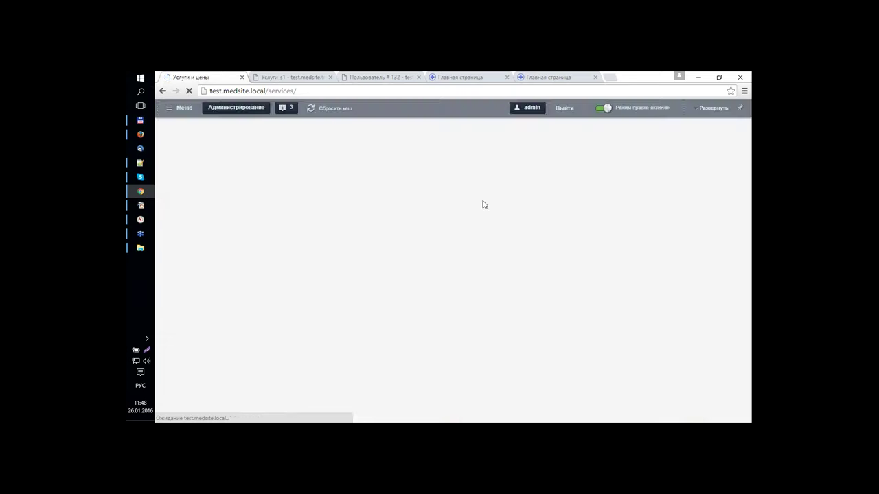
pyautogui.scroll(-4, 609, 210)
pyautogui.click(224, 182)
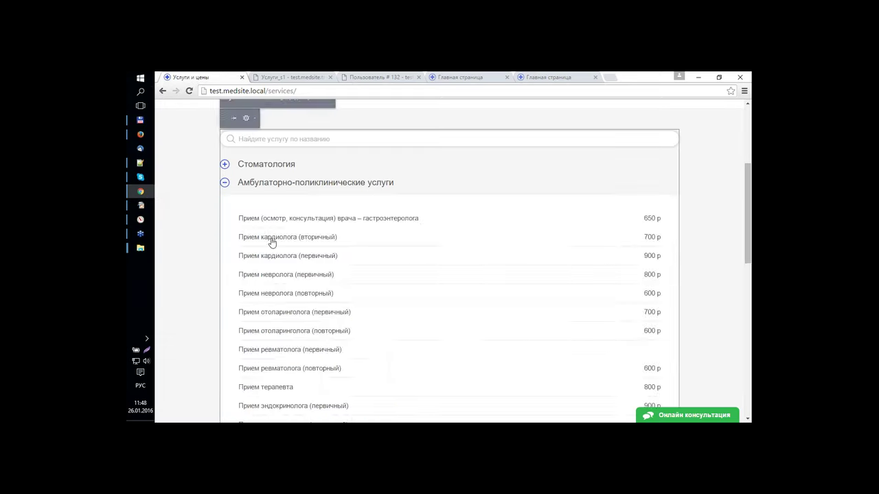
pyautogui.click(225, 184)
pyautogui.click(229, 224)
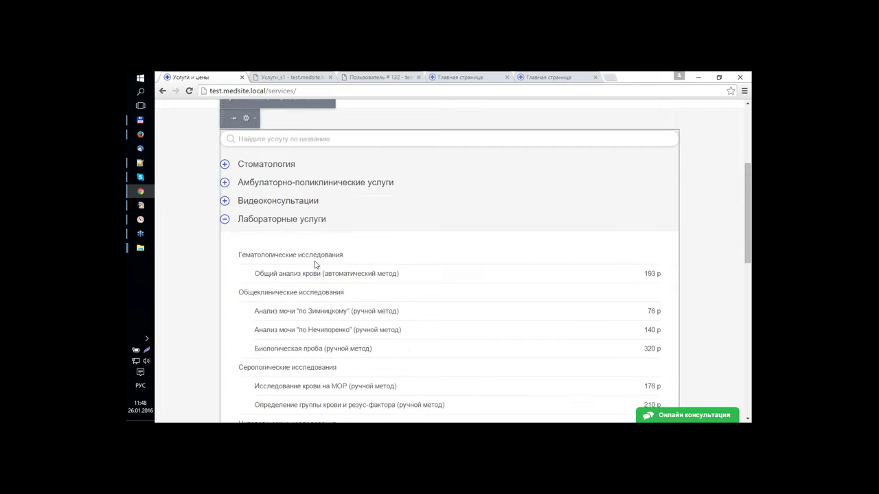
pyautogui.scroll(-1, 316, 265)
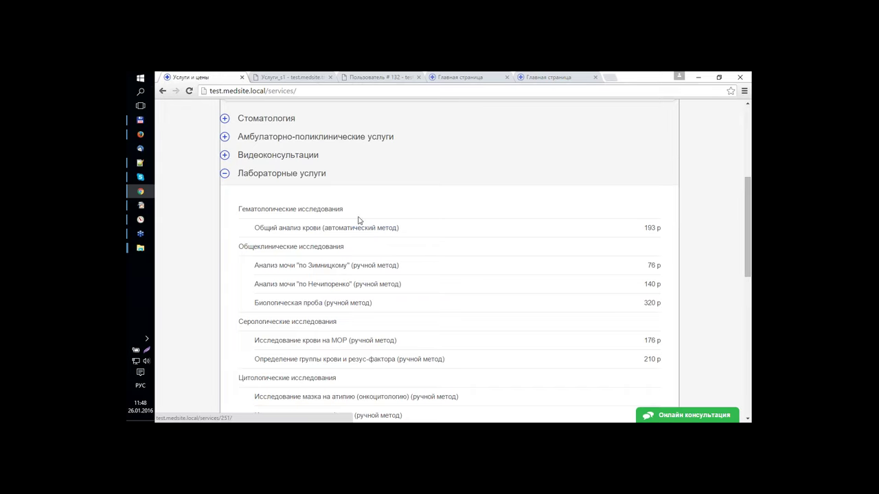
# - Open the Стоматология section of Услуги_s1 in the administration and start creating a new service there
pyautogui.click(292, 81)
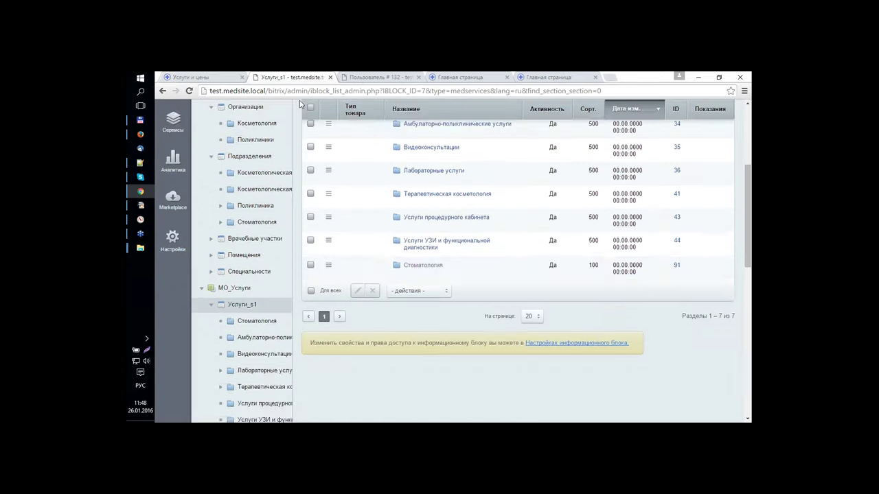
pyautogui.scroll(1, 451, 251)
pyautogui.click(422, 310)
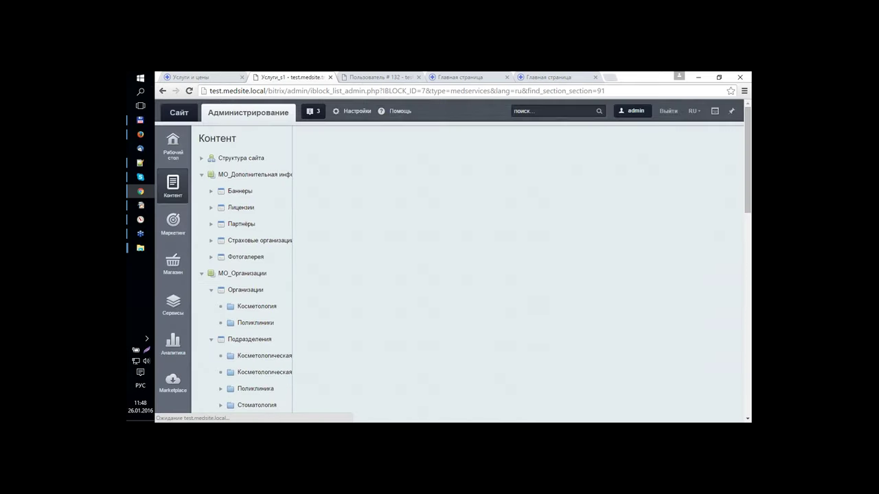
pyautogui.scroll(-1, 522, 240)
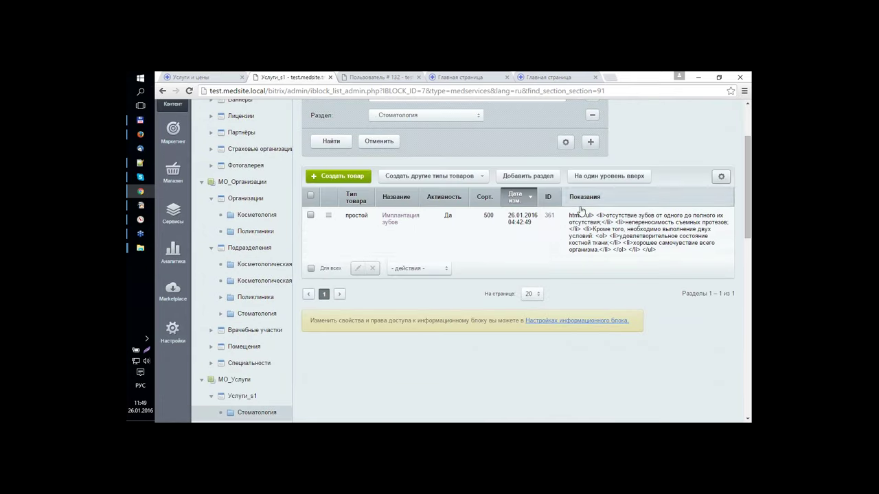
pyautogui.click(362, 178)
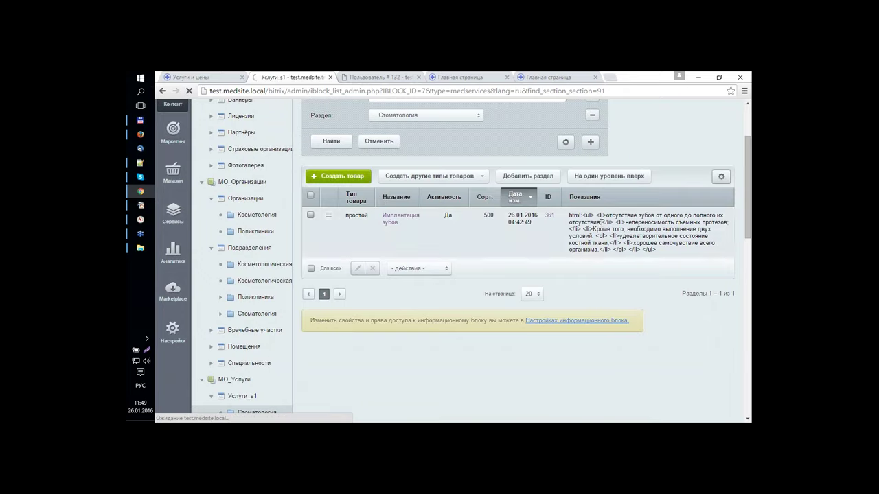
# - Take the service name from Услуга.txt in Notepad++ and name the new service Имплантация зубов vip in Chrome
pyautogui.click(139, 163)
pyautogui.click(217, 110)
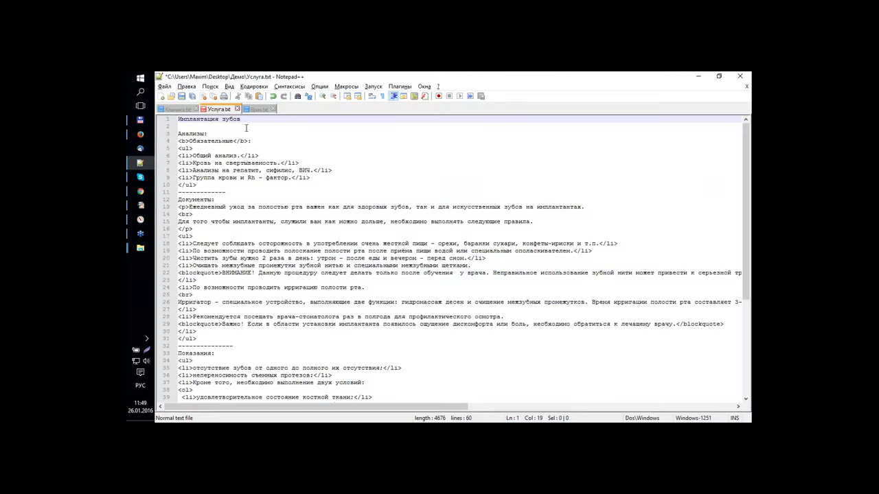
pyautogui.hotkey('alt', 'Tab')
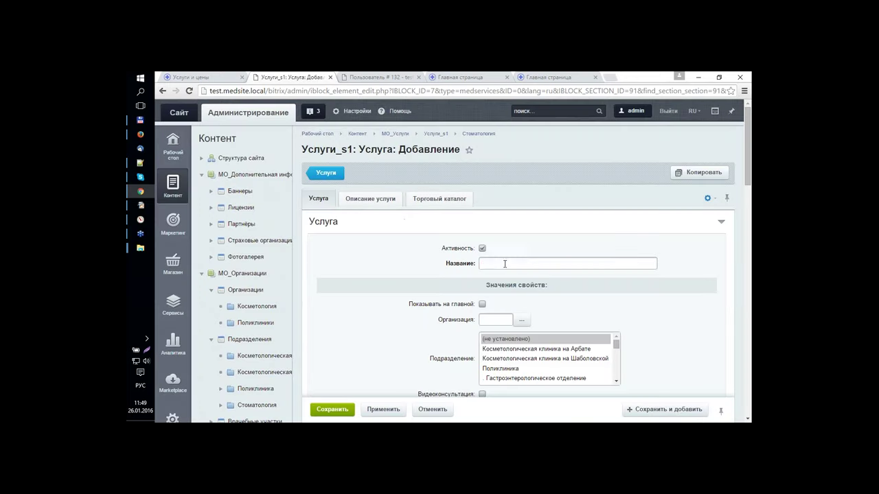
pyautogui.write('Имплантация зубов')
# - Assign the стоматологическая поликлиника №1 organization to the new service
pyautogui.scroll(-1, 670, 310)
pyautogui.click(521, 274)
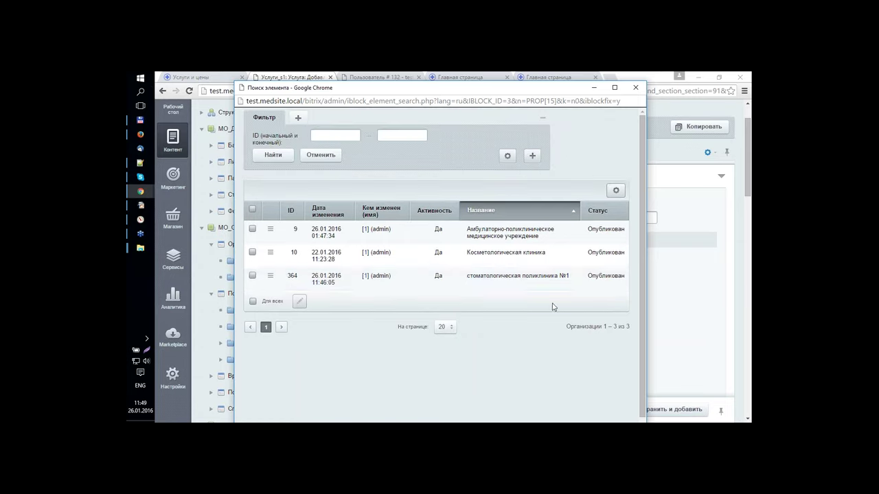
pyautogui.click(270, 276)
pyautogui.click(278, 296)
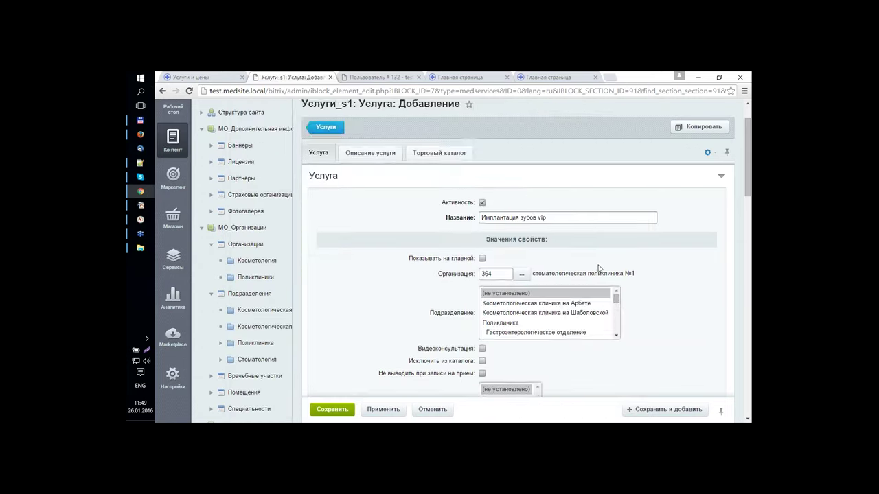
# - Set the service's subdivision to Ортопедическое отделение within Стоматология, and bring the Анализы field into view
pyautogui.scroll(-3, 601, 268)
pyautogui.scroll(3, 728, 288)
pyautogui.scroll(-2, 718, 302)
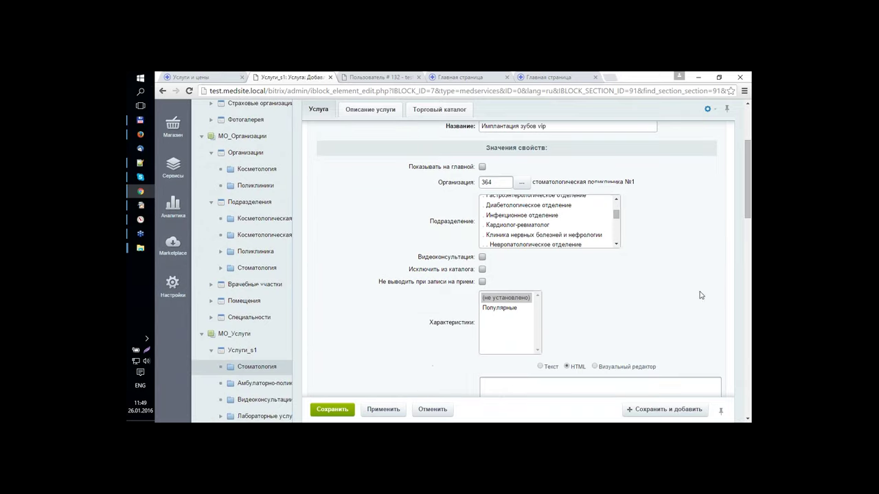
pyautogui.scroll(2, 615, 217)
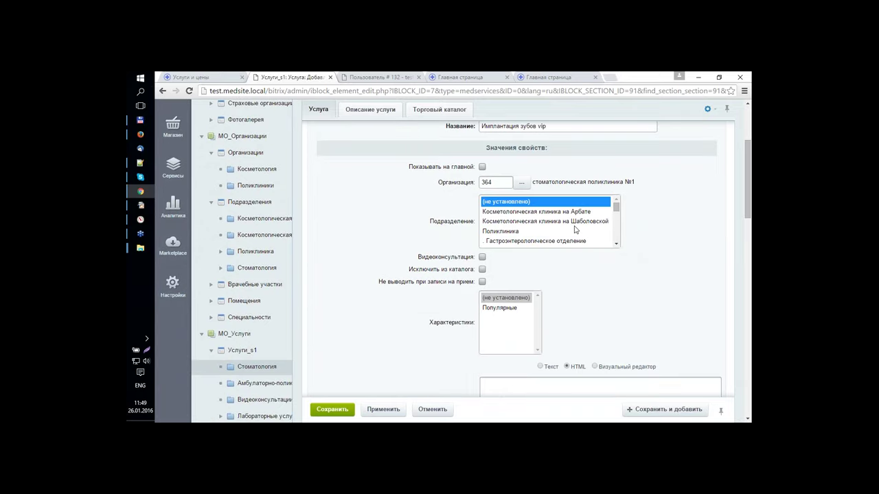
pyautogui.scroll(-10, 575, 229)
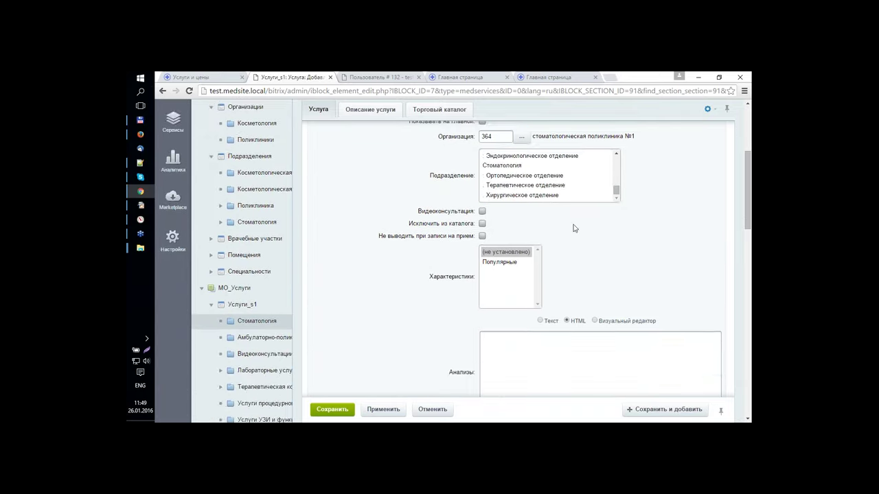
pyautogui.scroll(3, 585, 223)
pyautogui.click(523, 175)
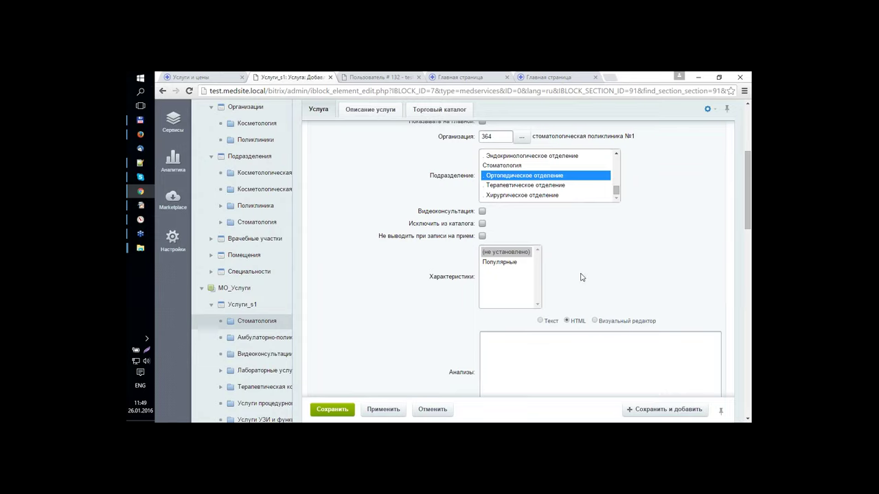
pyautogui.scroll(-4, 580, 277)
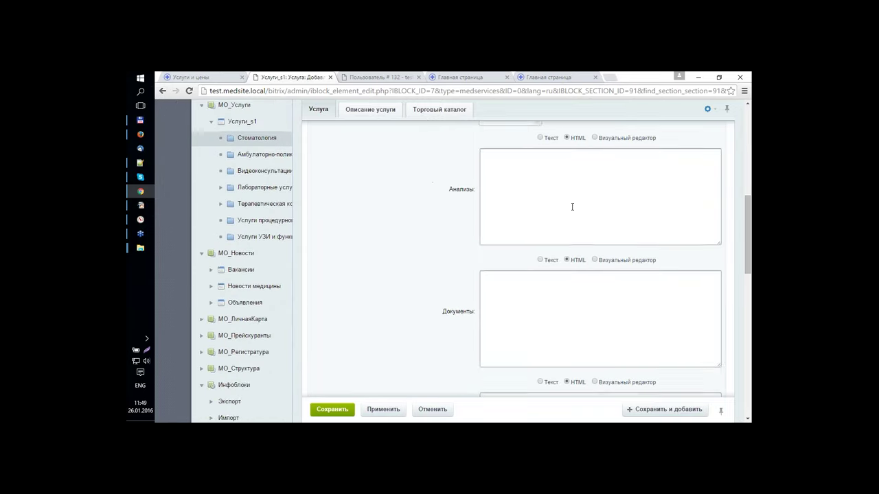
pyautogui.scroll(1, 549, 282)
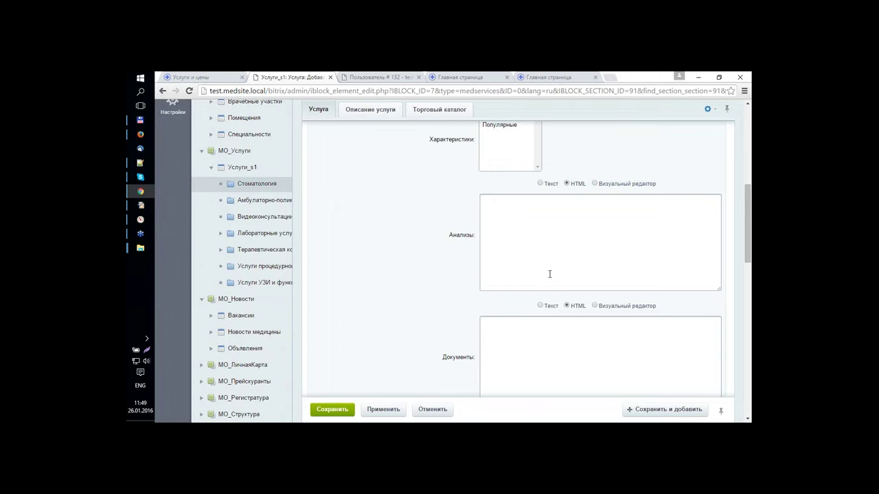
# - Copy the Анализы HTML block from Услуга.txt in Notepad++ into the service's Анализы field in Chrome
pyautogui.hotkey('alt', 'Tab')
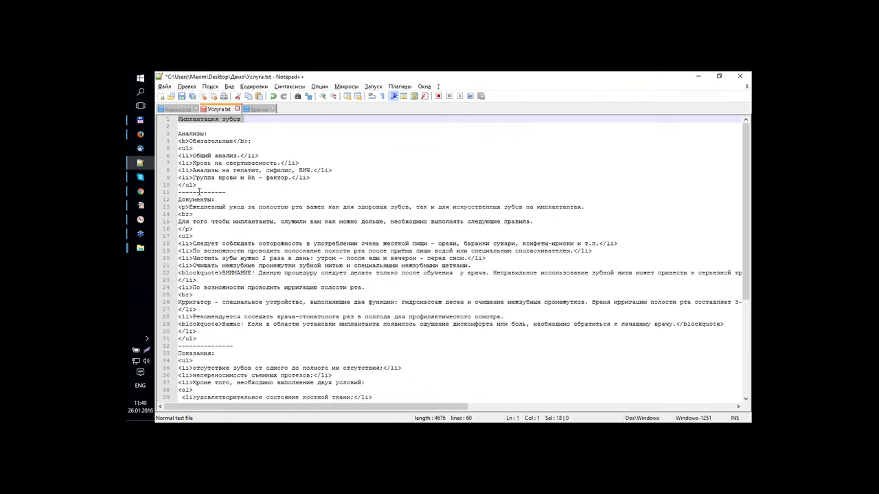
pyautogui.moveTo(210, 186); pyautogui.dragTo(169, 140)
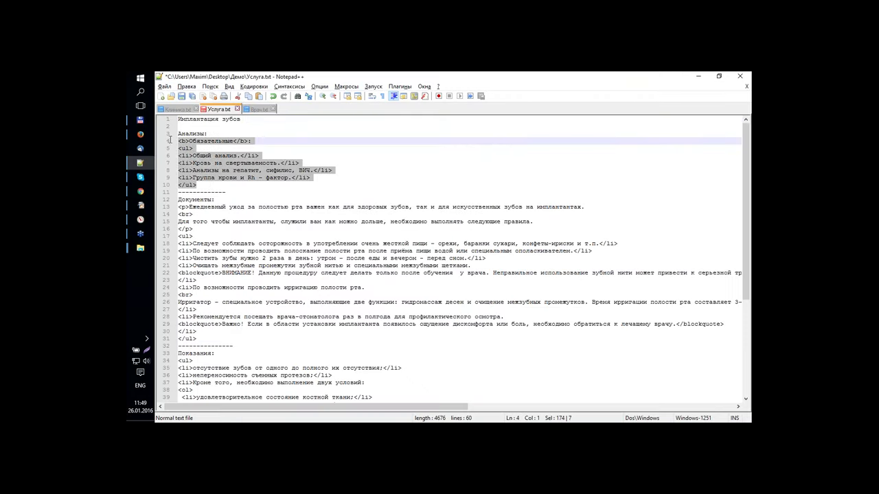
pyautogui.hotkey('alt', 'Tab')
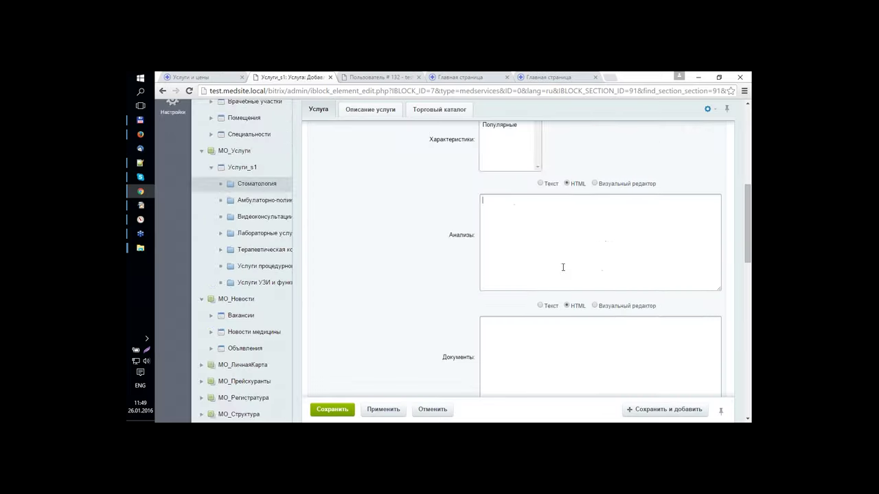
pyautogui.write('<b>Обязательные</b> <ul> <li>Общий анализ.</li> <li>Кровь на свертываемость </li> <li>Анализы на гепатит, сифилис, ВИЧ.</li> <li>Группа крови и Rh – фактор.</li> </ul>')
# - Copy the HTML text under Документы from Услуга.txt in Notepad++ into the service's Документы field in Chrome
pyautogui.hotkey('alt', 'Tab')
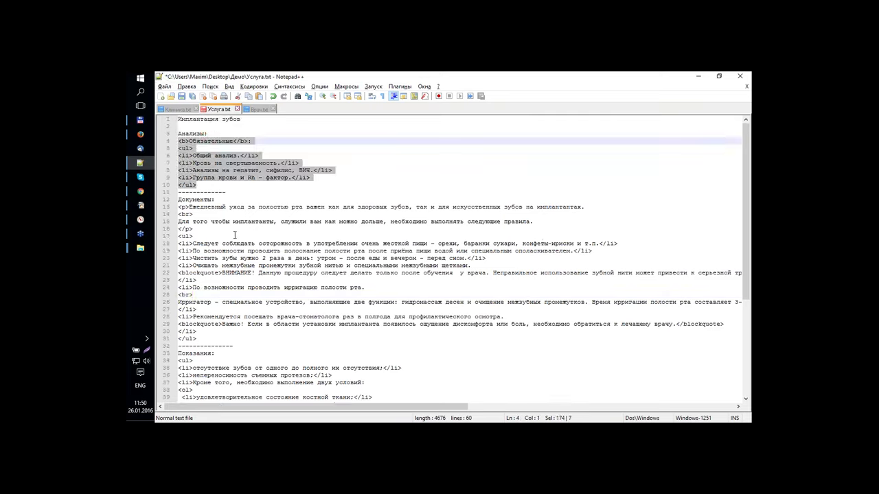
pyautogui.scroll(-1, 206, 231)
pyautogui.click(203, 268)
pyautogui.tripleClick(198, 267)
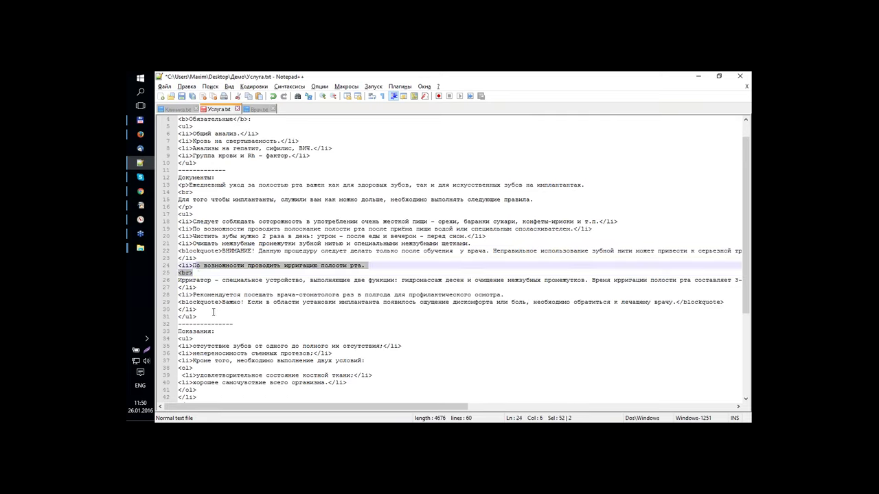
pyautogui.click(206, 310)
pyautogui.moveTo(209, 319); pyautogui.dragTo(178, 177)
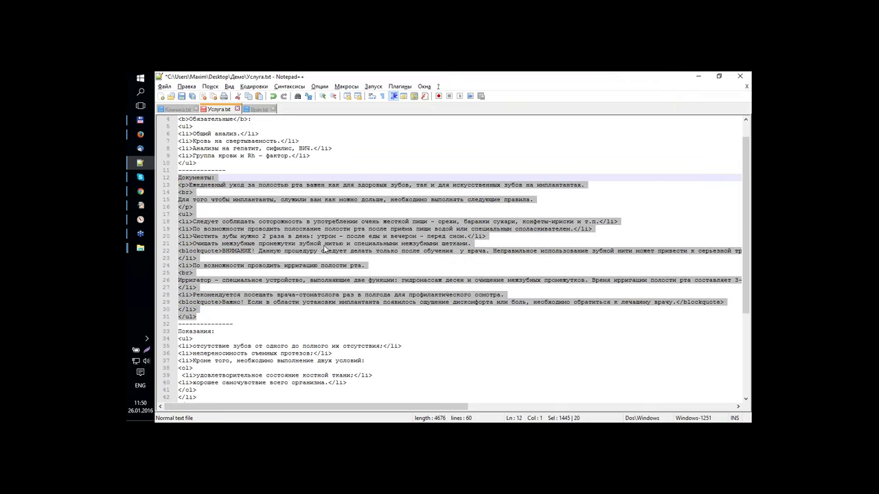
pyautogui.moveTo(206, 317); pyautogui.dragTo(167, 184)
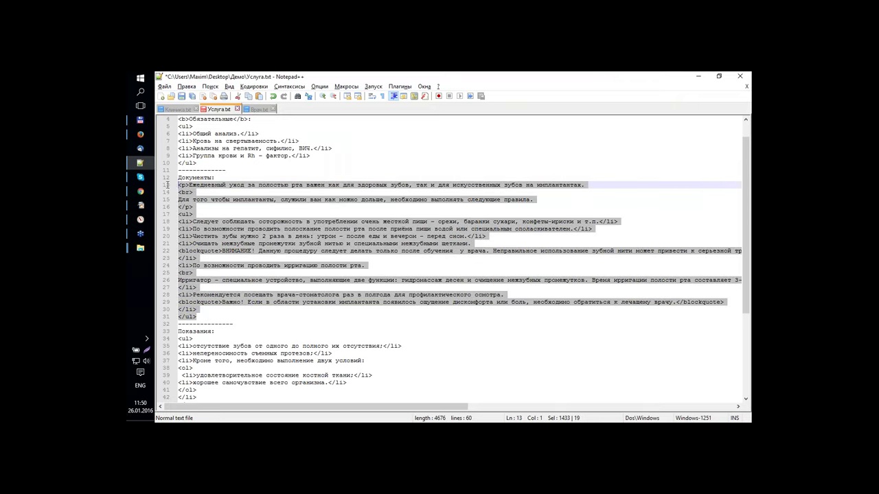
pyautogui.hotkey('ctrl', 'c')
pyautogui.hotkey('alt', 'Tab')
pyautogui.click(541, 291)
pyautogui.hotkey('ctrl', 'v')
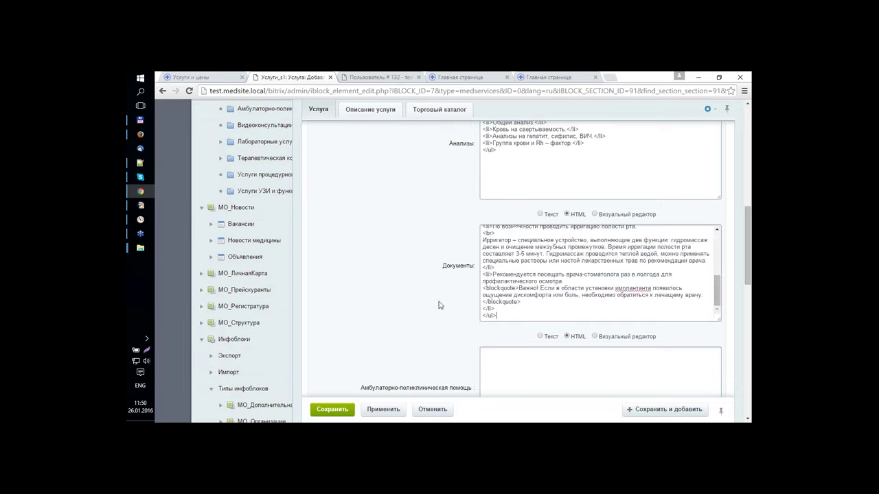
# - Copy the HTML list under Показания from Услуга.txt in Notepad++ into the service's Показания field in Chrome
pyautogui.hotkey('alt', 'Tab')
pyautogui.scroll(-3, 439, 260)
pyautogui.click(196, 337)
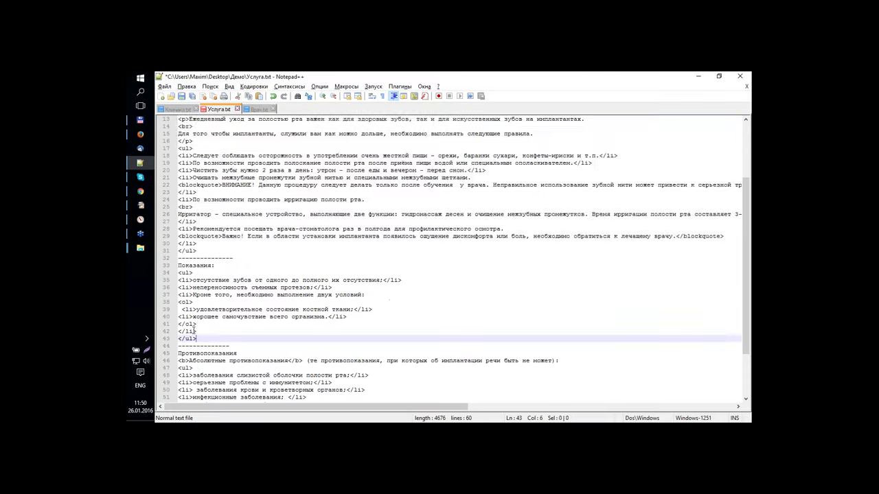
pyautogui.moveTo(179, 273); pyautogui.dragTo(583, 340)
pyautogui.hotkey('ctrl', 'c')
pyautogui.hotkey('alt', 'Tab')
pyautogui.scroll(-2, 541, 346)
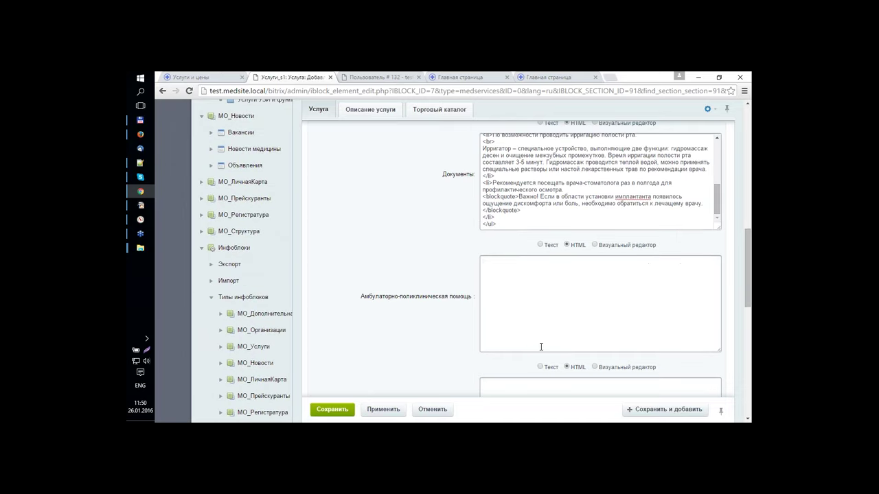
pyautogui.hotkey('alt', 'Tab')
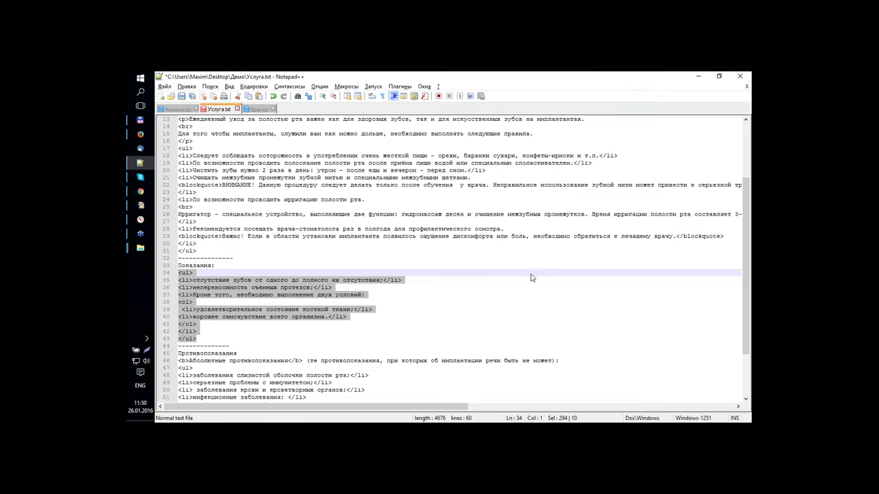
pyautogui.hotkey('alt', 'Tab')
pyautogui.click(535, 294)
pyautogui.hotkey('ctrl', 'v')
# - Copy the HTML text under Противопоказания from Услуга.txt in Notepad++ into the service's Противопоказания field in Chrome
pyautogui.hotkey('alt', 'Tab')
pyautogui.scroll(-3, 335, 263)
pyautogui.moveTo(206, 397); pyautogui.dragTo(160, 298)
pyautogui.hotkey('alt', 'Tab')
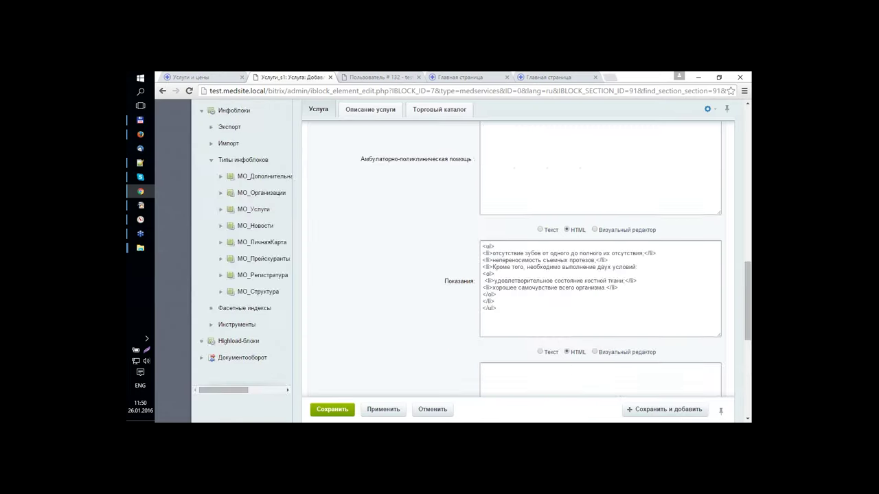
pyautogui.scroll(-3, 537, 224)
pyautogui.hotkey('ctrl', 'v')
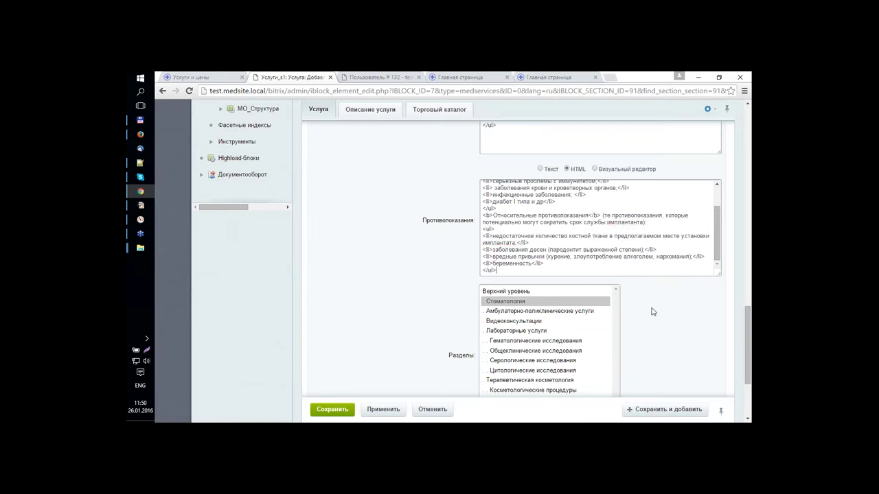
# - Set the service's base price to 5000 RUB in its Торговый каталог settings and save the service
pyautogui.scroll(-3, 484, 295)
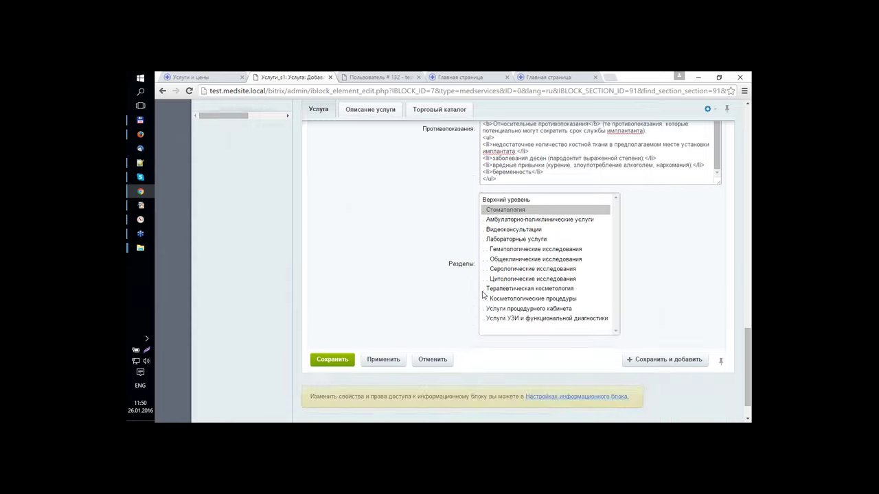
pyautogui.scroll(5, 422, 255)
pyautogui.scroll(-8, 426, 260)
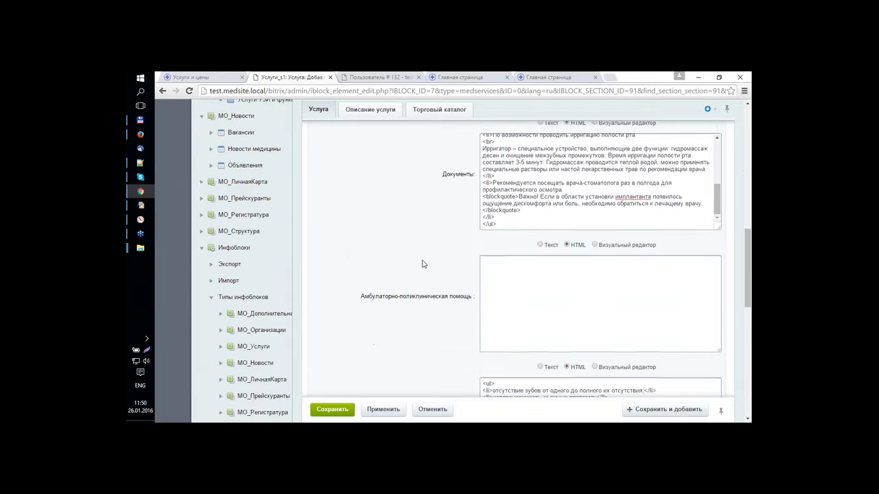
pyautogui.scroll(5, 426, 268)
pyautogui.scroll(-5, 429, 254)
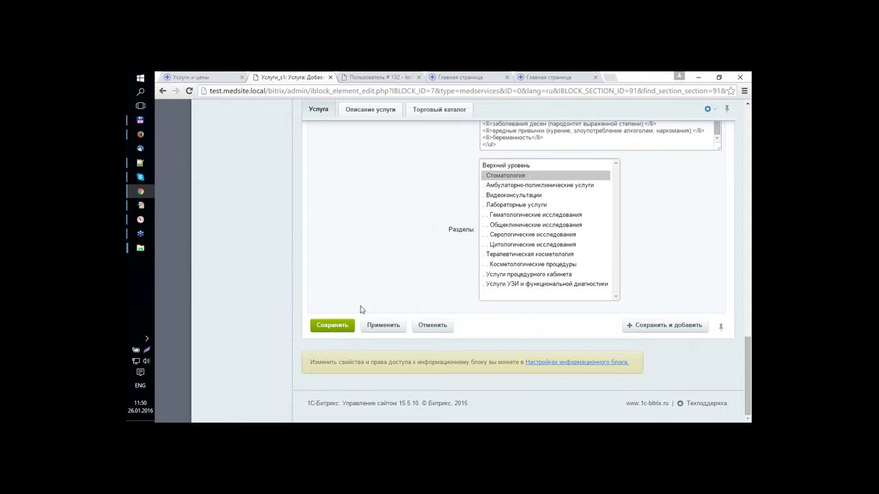
pyautogui.click(332, 331)
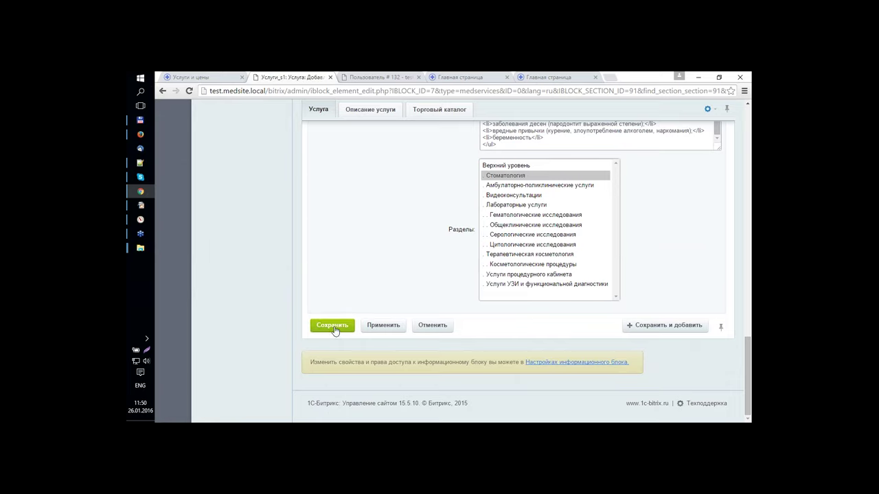
pyautogui.click(418, 113)
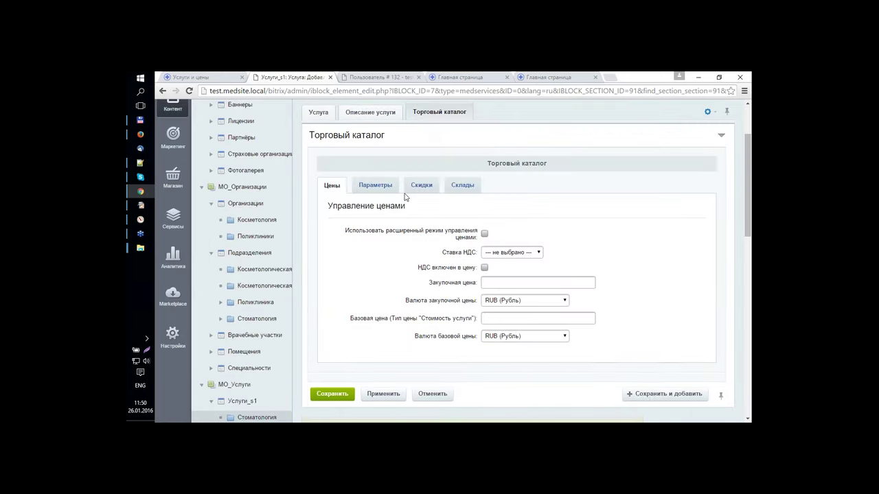
pyautogui.click(507, 319)
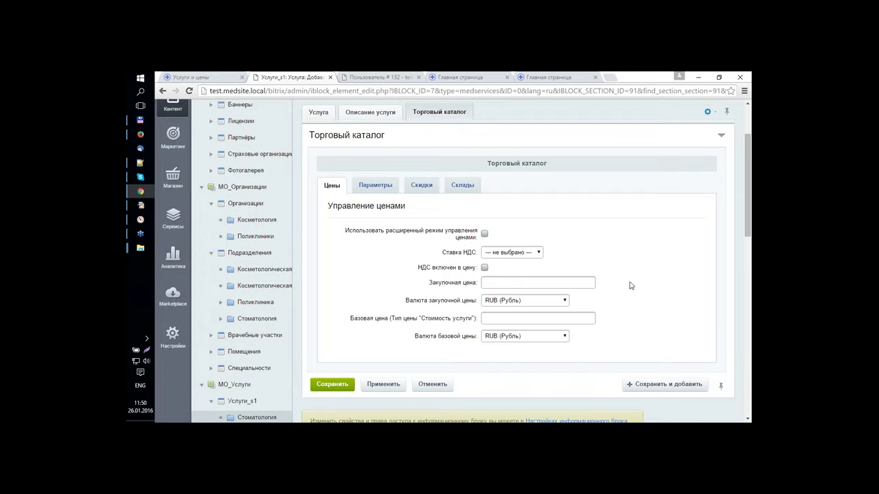
pyautogui.scroll(-2, 522, 218)
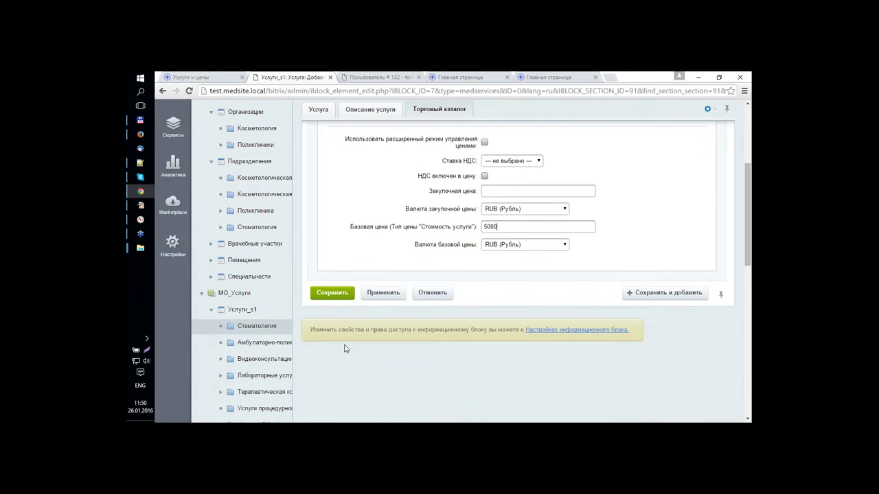
pyautogui.click(334, 293)
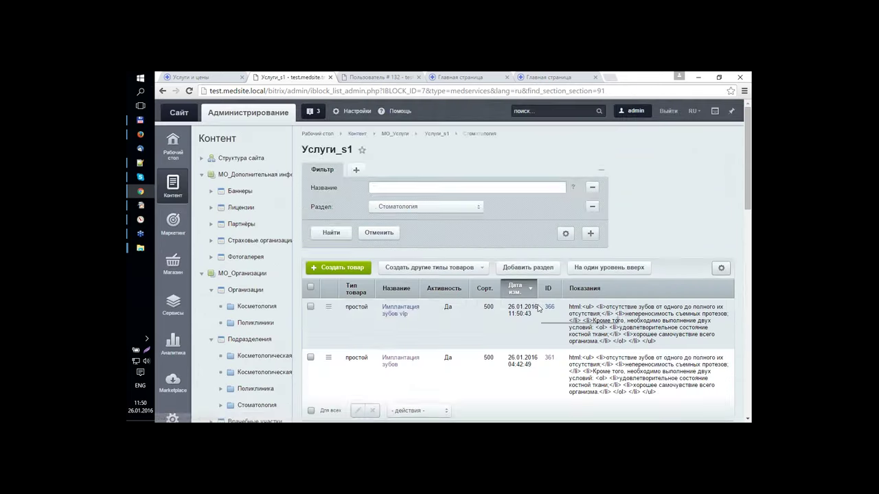
# - Reload the public Услуги и цены page and expand the Стоматология section to check the service list
pyautogui.scroll(-2, 433, 271)
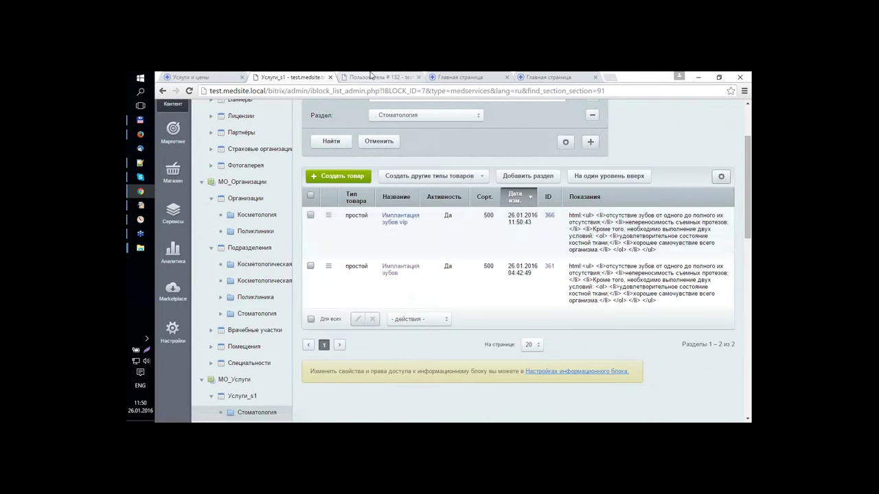
pyautogui.click(198, 77)
pyautogui.scroll(4, 382, 265)
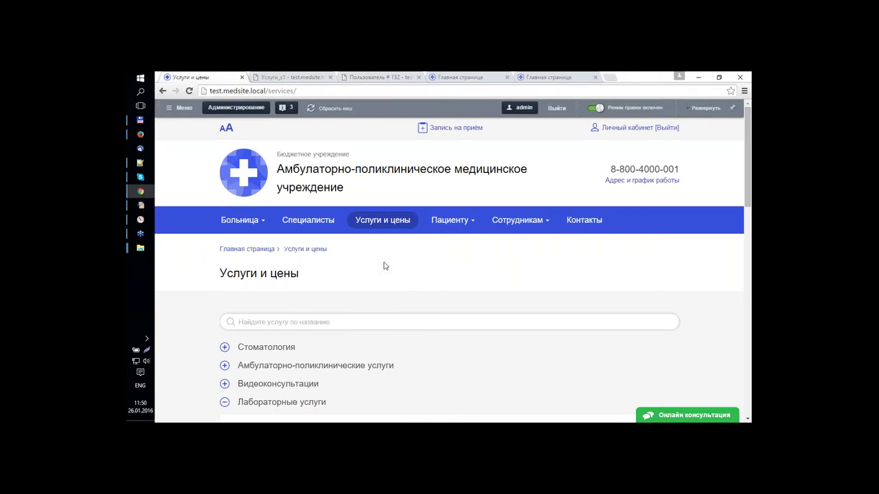
pyautogui.press('F5')
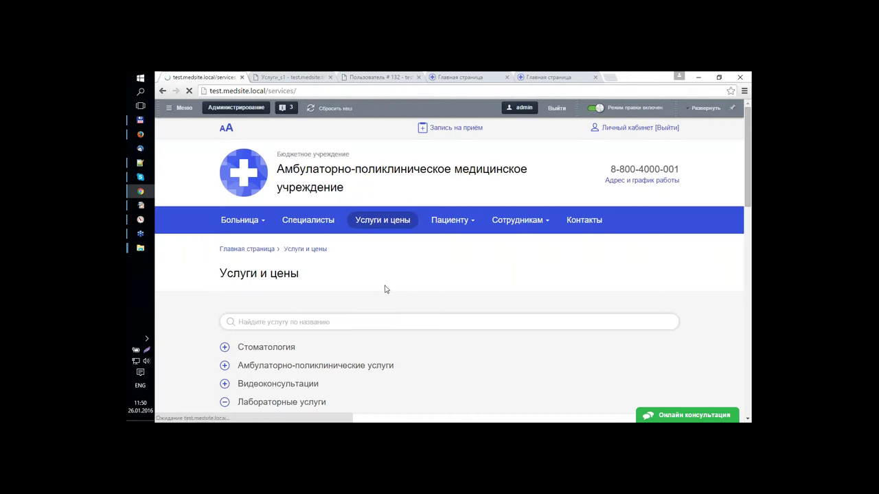
pyautogui.click(228, 347)
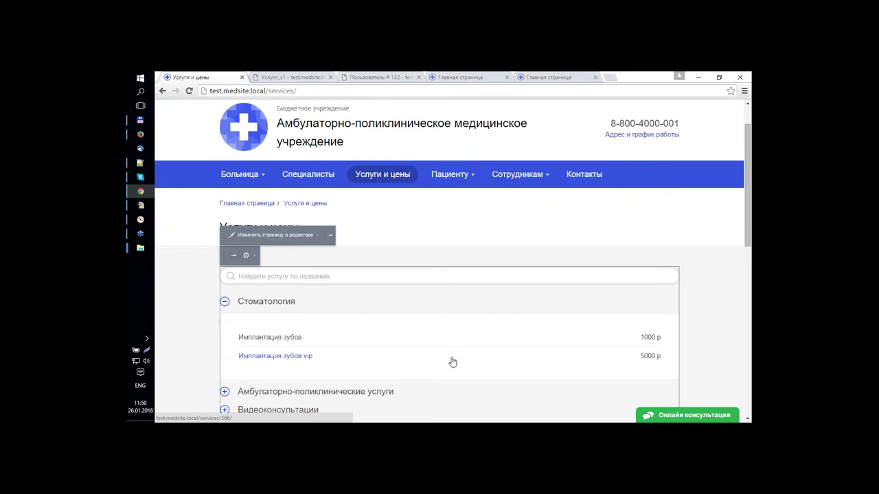
pyautogui.scroll(-1, 438, 329)
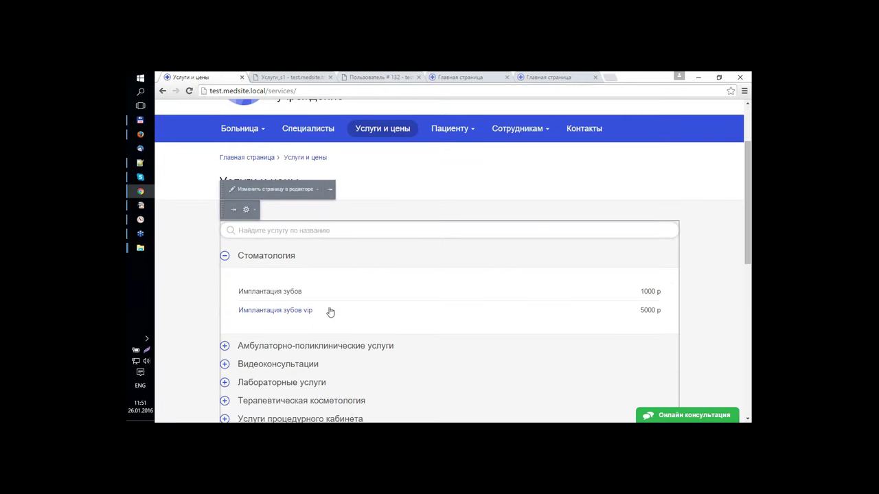
# - Open the Имплантация зубов vip page on the site and examine its Анализы, Документы and Показания content
pyautogui.click(308, 314)
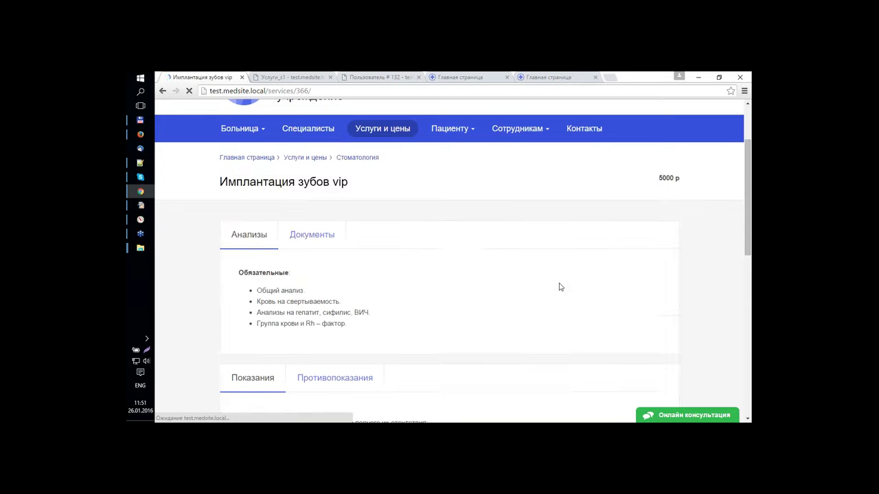
pyautogui.scroll(-1, 543, 268)
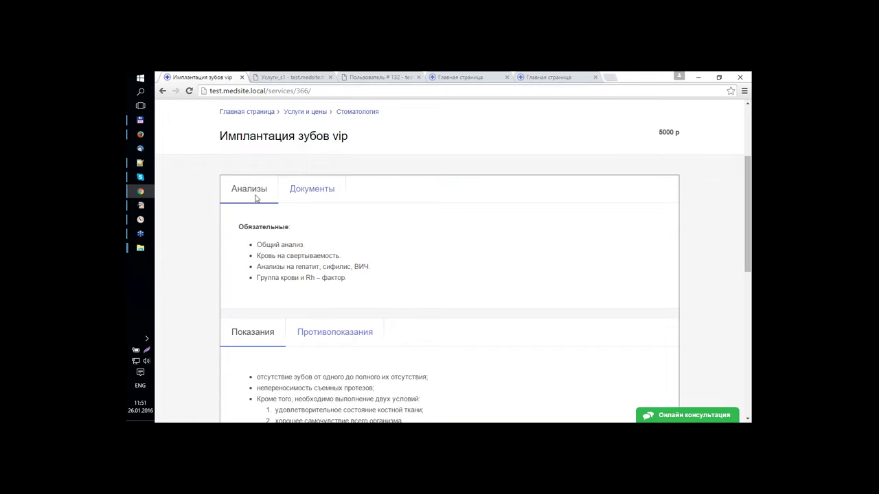
pyautogui.click(314, 192)
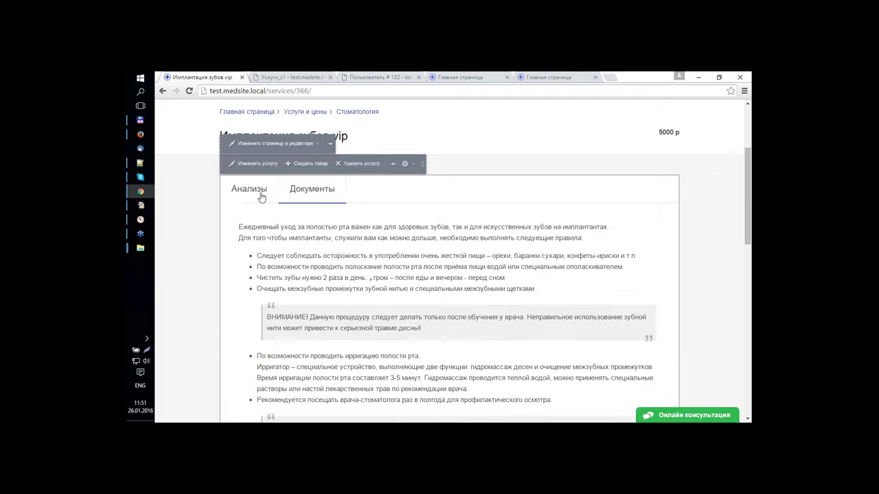
pyautogui.scroll(-4, 387, 298)
pyautogui.scroll(3, 416, 300)
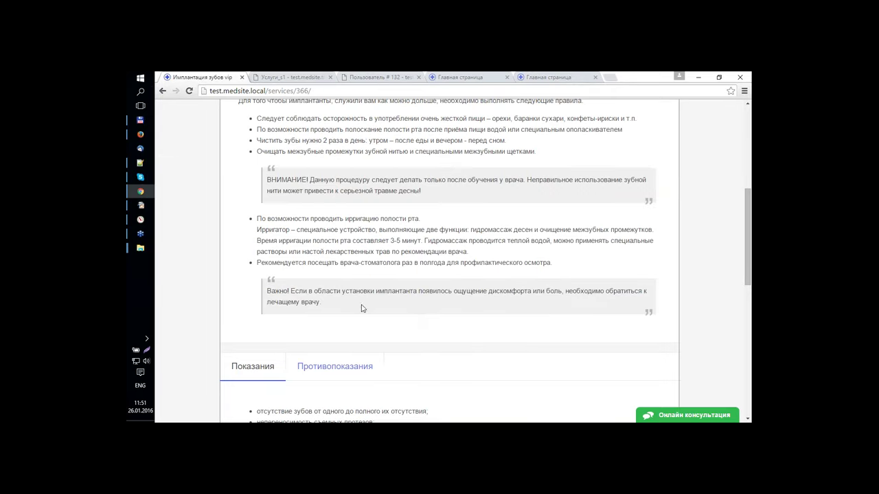
pyautogui.scroll(-1, 357, 300)
pyautogui.scroll(-3, 364, 324)
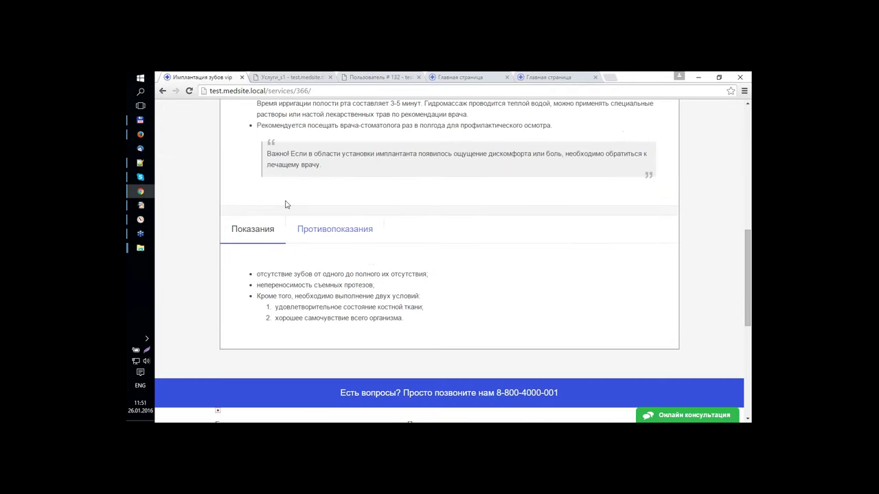
pyautogui.scroll(10, 412, 242)
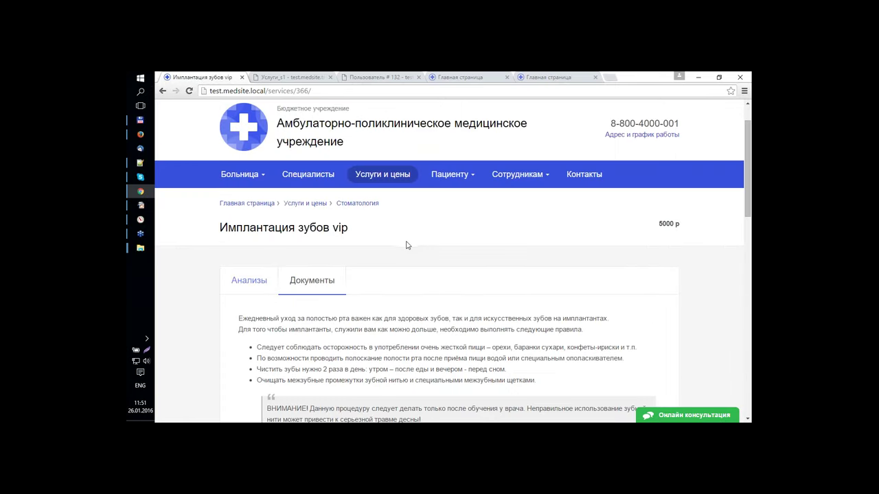
pyautogui.scroll(1, 345, 288)
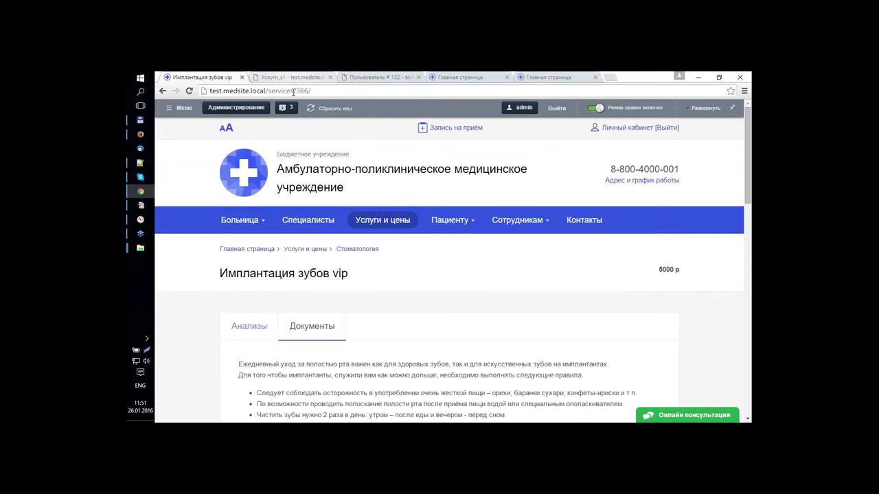
# - Return to the administration and open the Список пользователей page in the settings
pyautogui.click(294, 78)
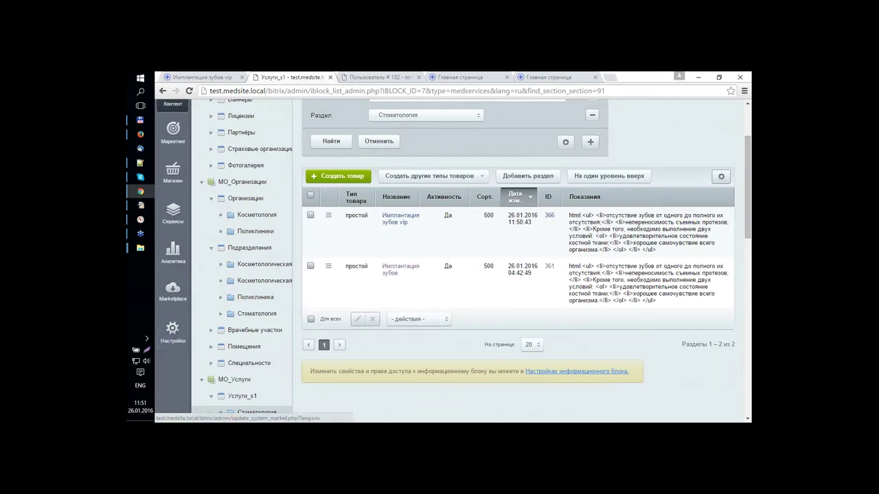
pyautogui.scroll(2, 226, 206)
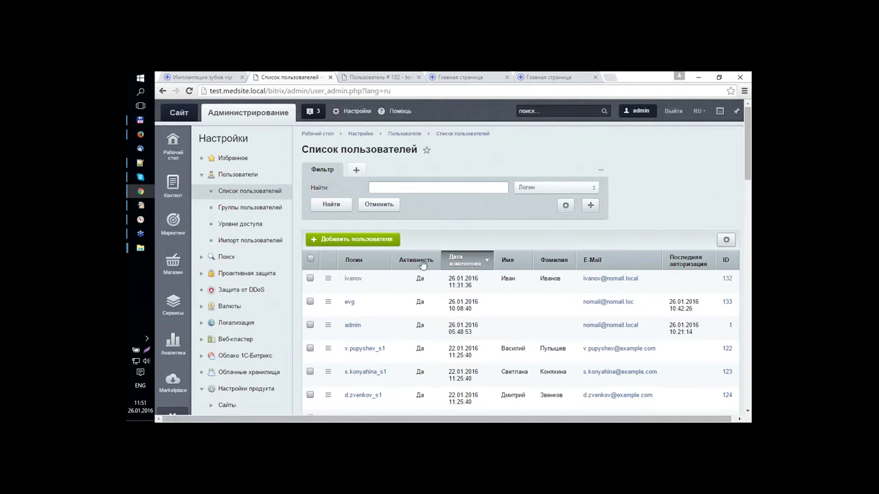
# - Create a new user and enter the full name, e-mail, login, new password and password confirmation
pyautogui.click(374, 240)
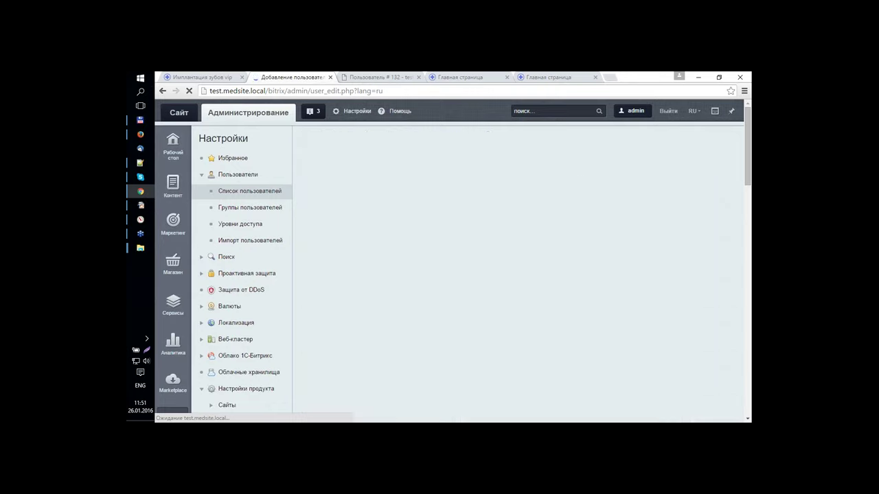
pyautogui.scroll(-2, 414, 317)
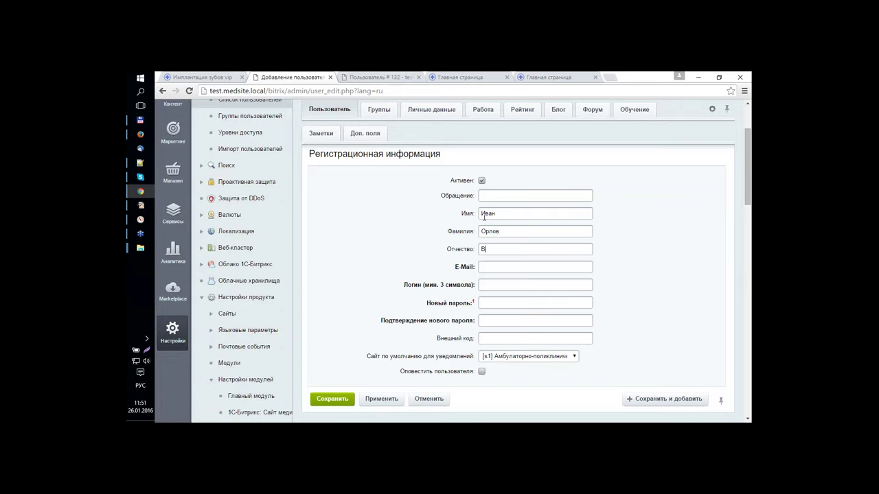
pyautogui.write('димирович')
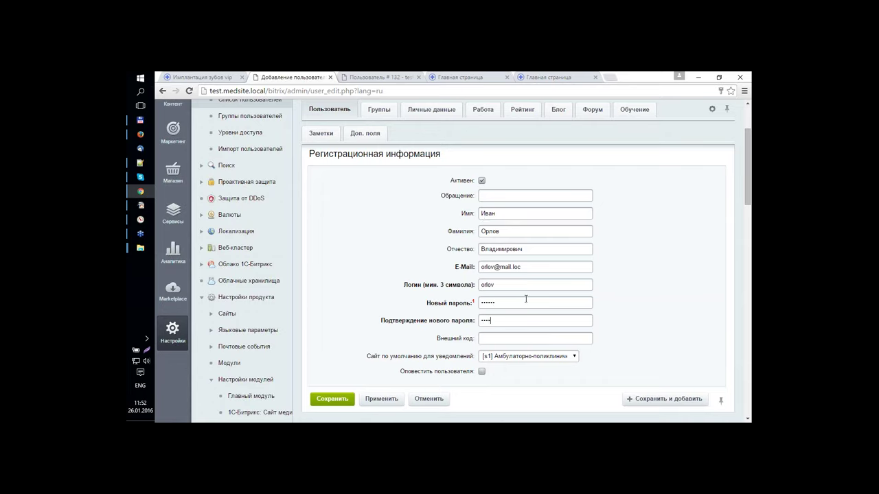
# - Add the new user to the Сотрудники group
pyautogui.click(381, 112)
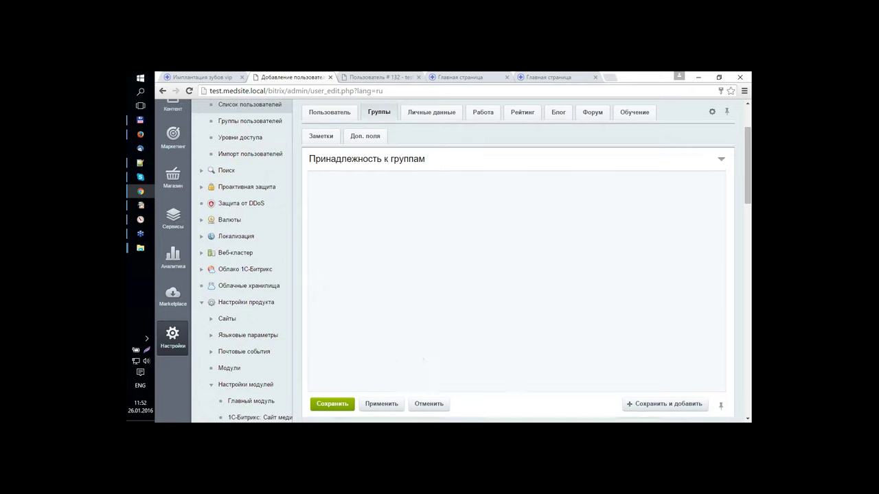
pyautogui.scroll(-2, 465, 263)
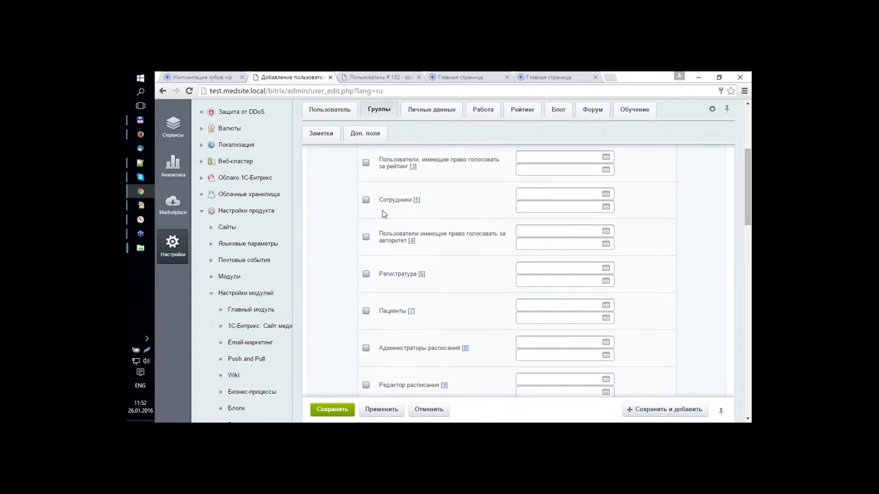
pyautogui.click(366, 201)
pyautogui.scroll(2, 495, 187)
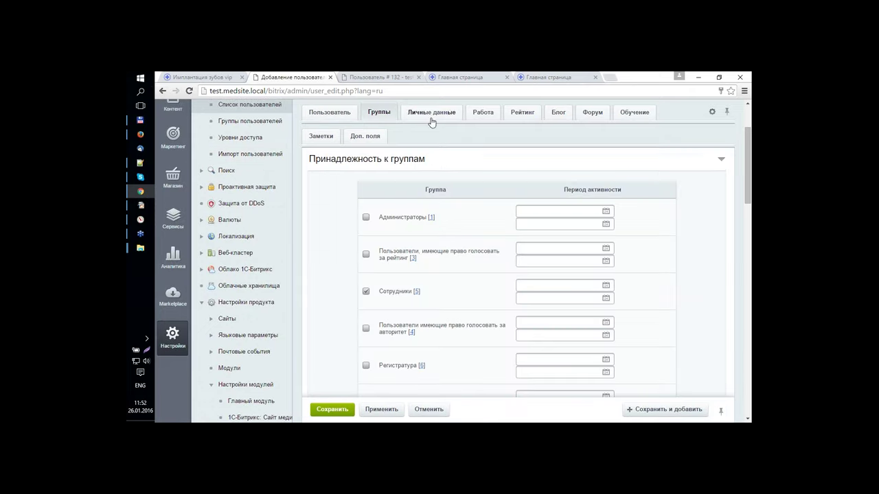
# - Attach the фото image from the Демо folder as the user's Фотография in the personal data
pyautogui.click(431, 111)
pyautogui.scroll(-1, 689, 288)
pyautogui.scroll(1, 618, 268)
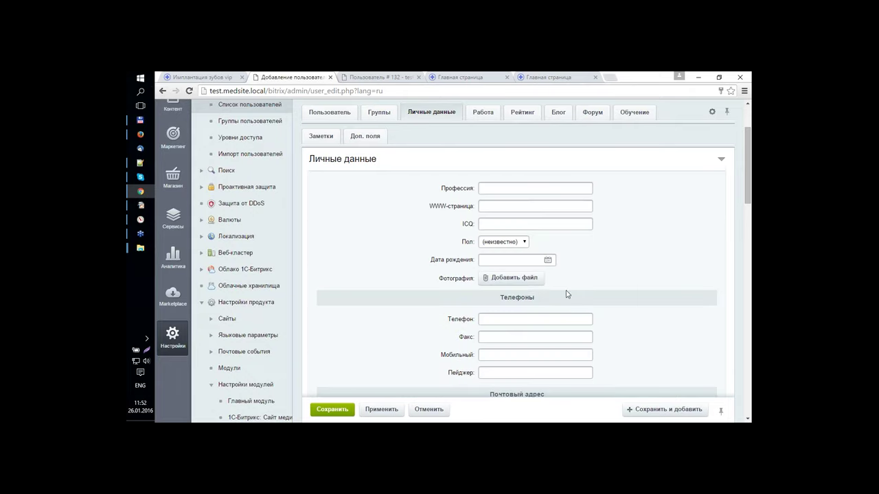
pyautogui.click(522, 297)
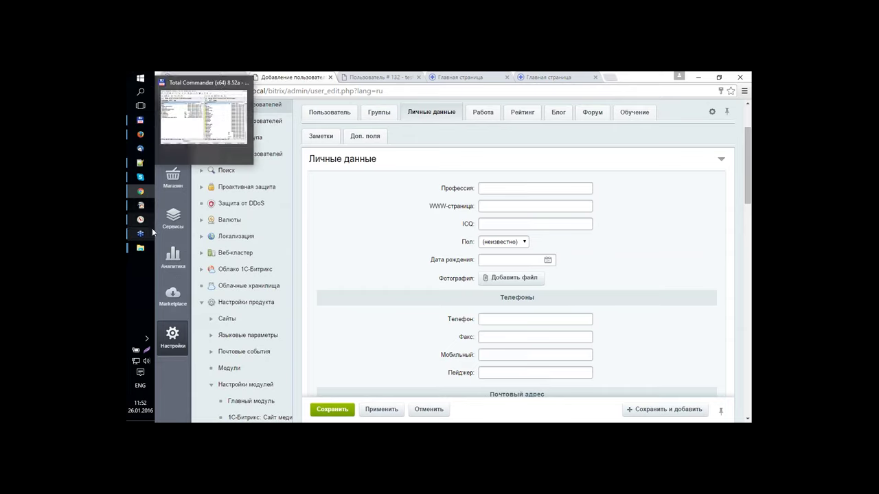
pyautogui.moveTo(140, 247)
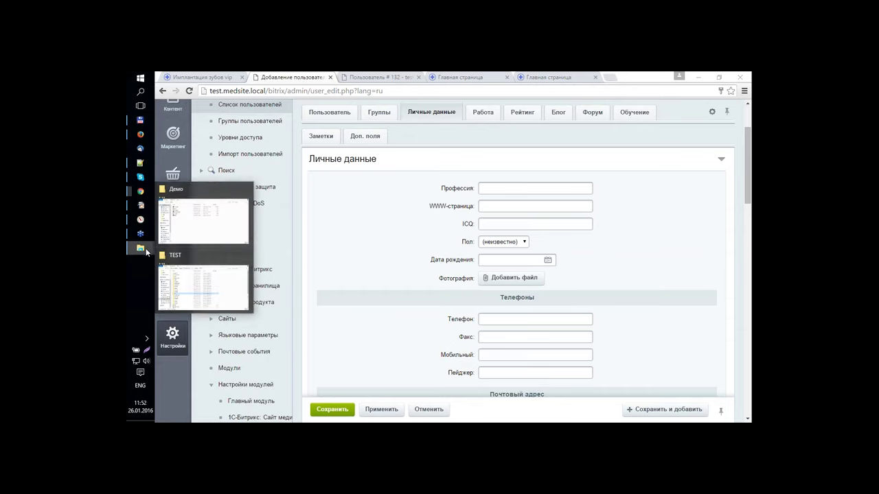
pyautogui.click(189, 227)
pyautogui.moveTo(305, 235); pyautogui.dragTo(700, 194)
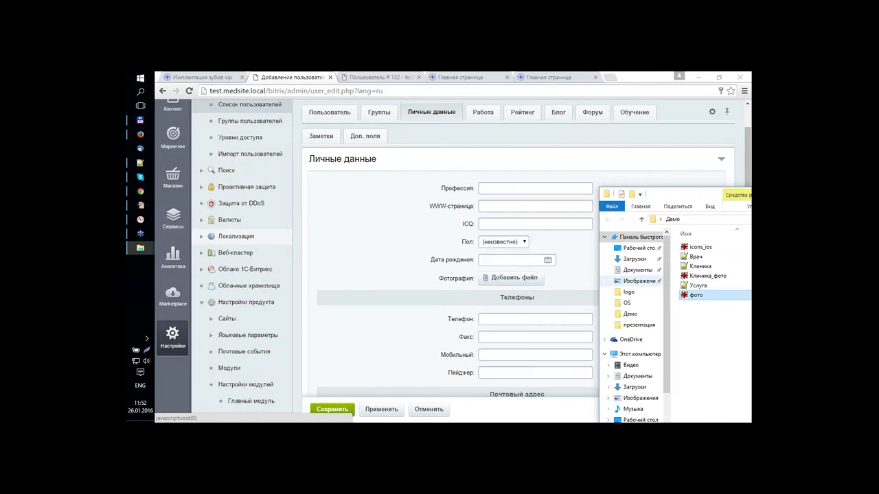
pyautogui.moveTo(695, 295); pyautogui.dragTo(511, 284)
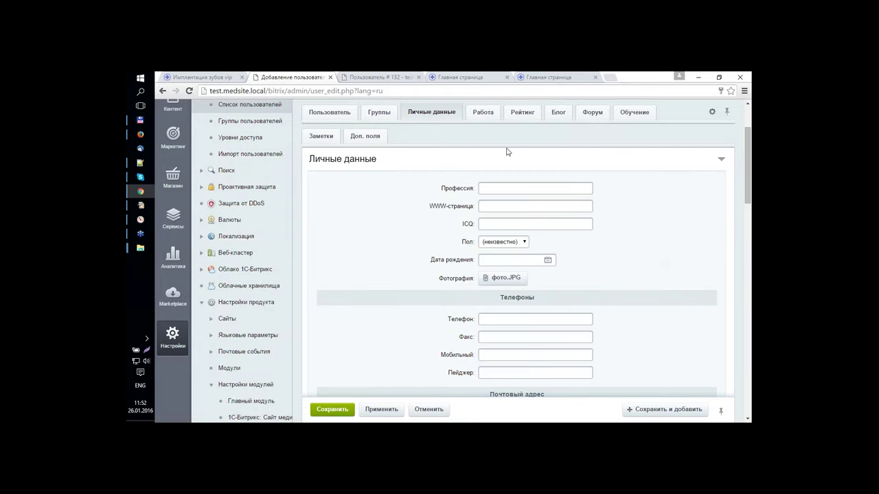
# - Assign the user to Ортопедическое отделение under Стоматология and to the medical district Участок №2 (Детская поликлиника)
pyautogui.click(366, 136)
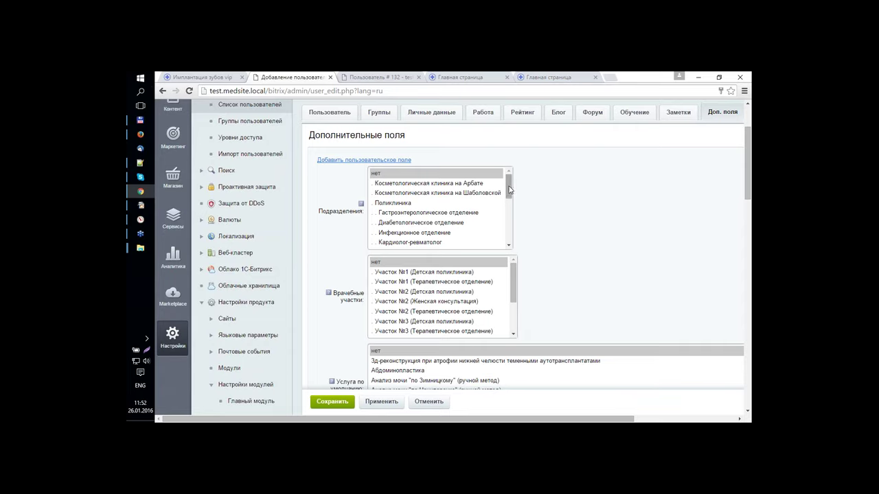
pyautogui.moveTo(509, 185); pyautogui.dragTo(515, 249)
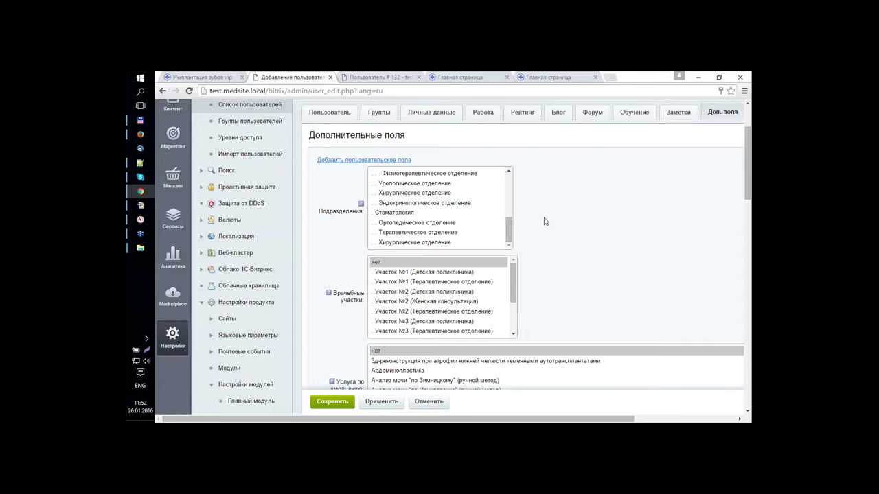
pyautogui.click(397, 223)
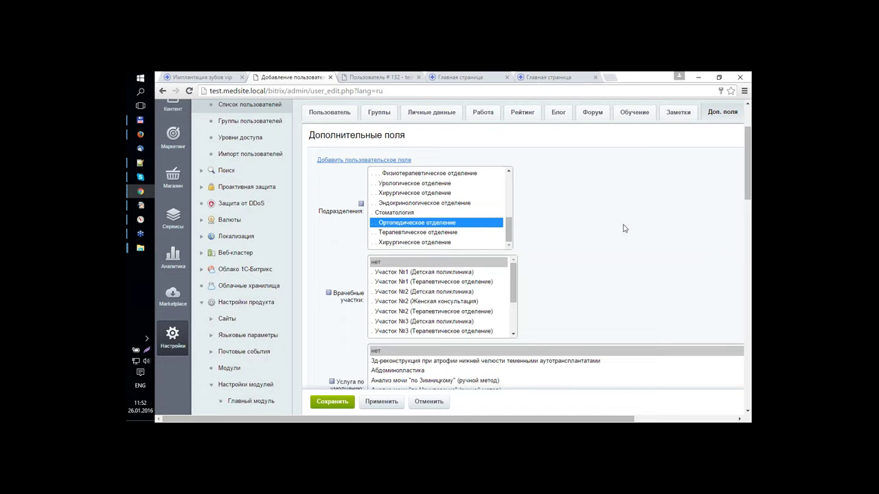
pyautogui.scroll(-2, 624, 228)
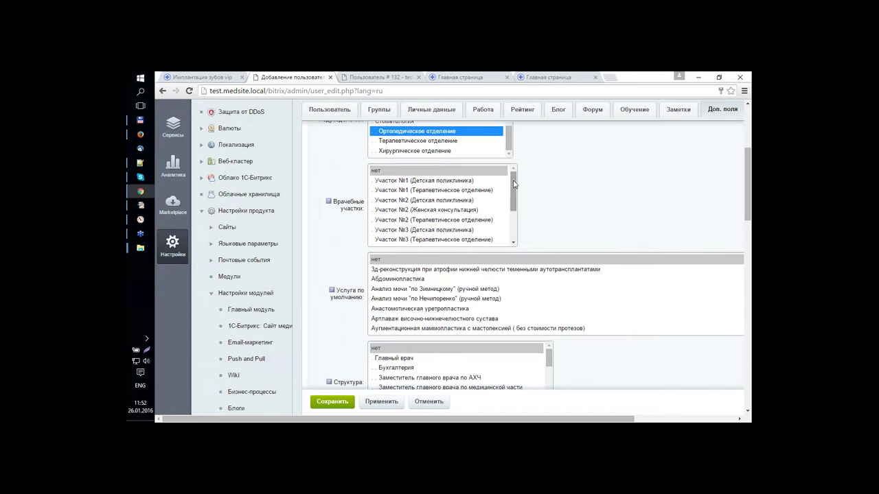
pyautogui.moveTo(513, 183)
pyautogui.mouseDown()
pyautogui.moveTo(513, 206)
pyautogui.moveTo(513, 180)
pyautogui.mouseUp()
pyautogui.click(412, 170)
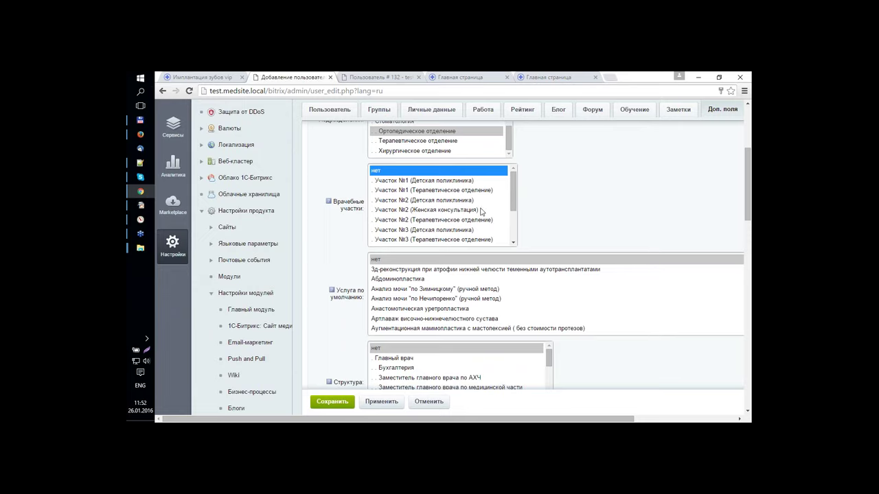
pyautogui.click(431, 199)
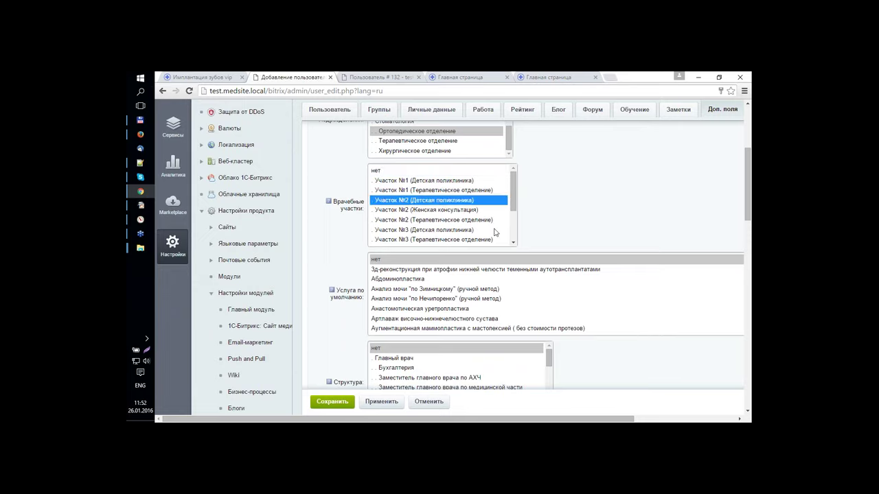
pyautogui.scroll(-1, 513, 198)
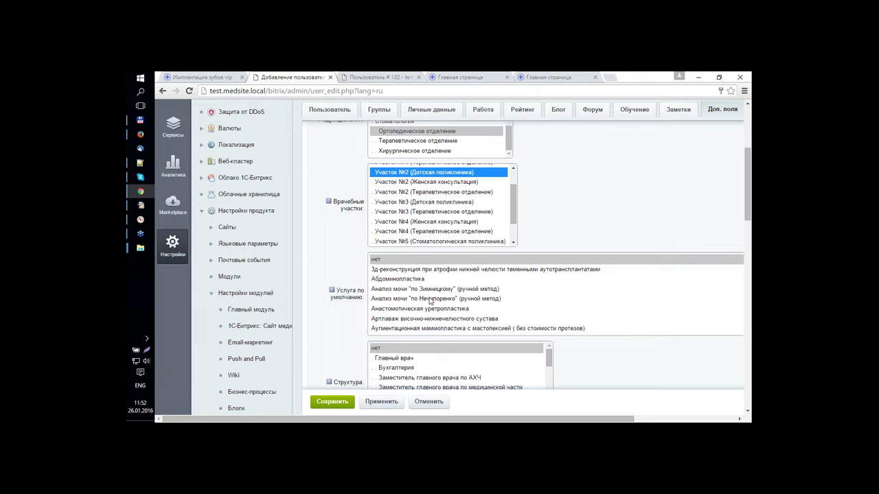
# - Set the user's Структура to Заместитель главного врача по медицинской части and Специализация для приема to Стоматолог
pyautogui.scroll(-3, 344, 298)
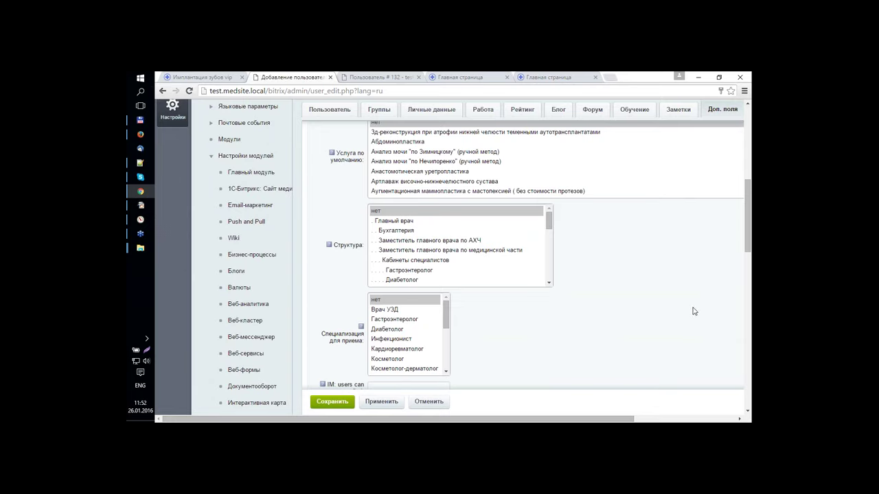
pyautogui.scroll(-10, 423, 161)
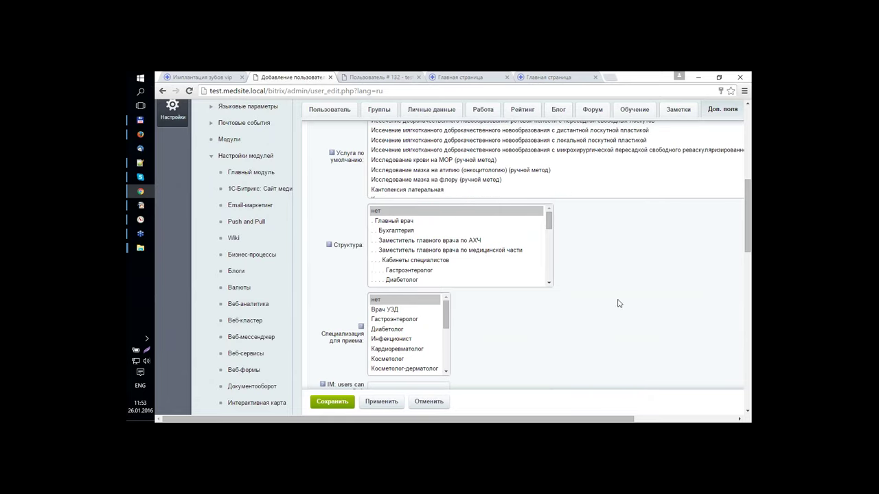
pyautogui.scroll(-1, 577, 277)
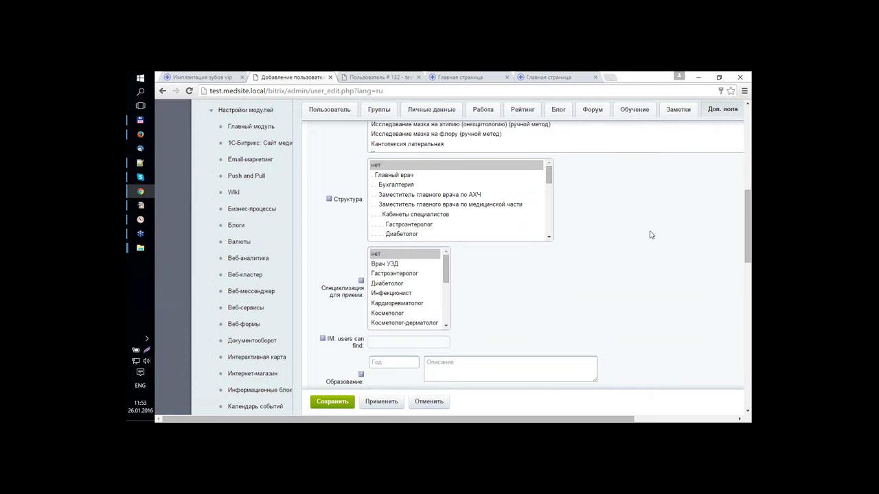
pyautogui.click(458, 205)
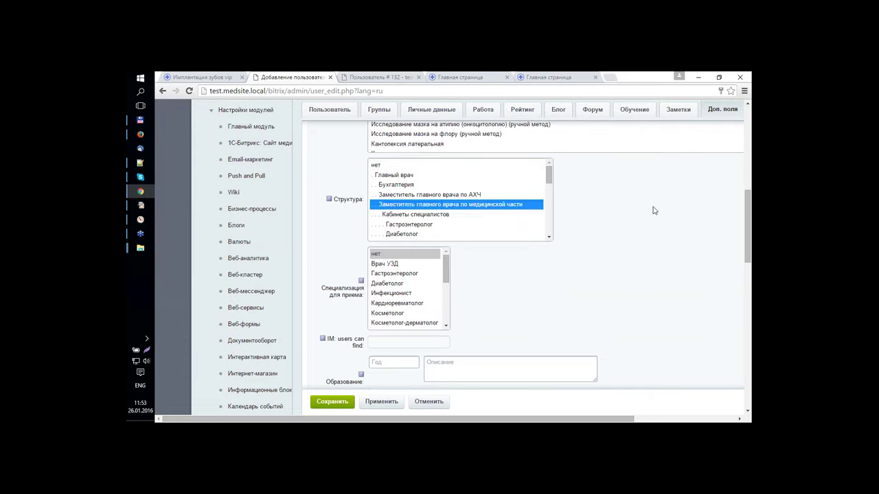
pyautogui.scroll(-1, 412, 284)
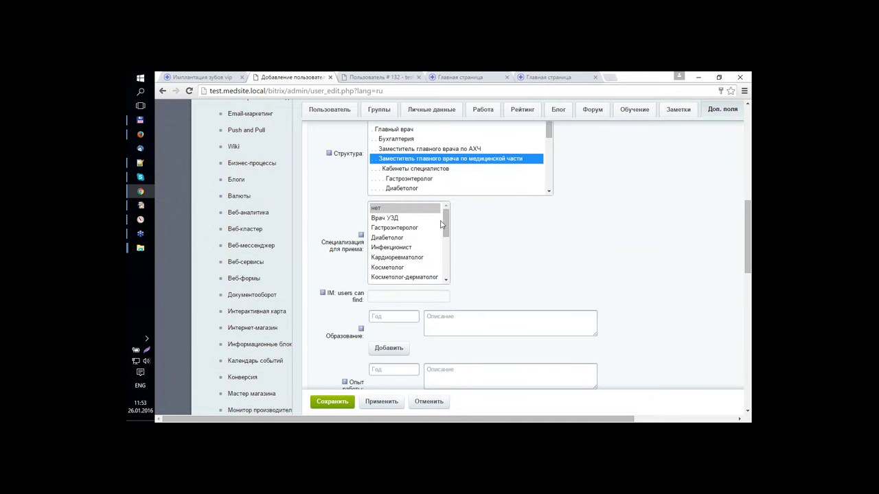
pyautogui.moveTo(445, 223); pyautogui.dragTo(451, 278)
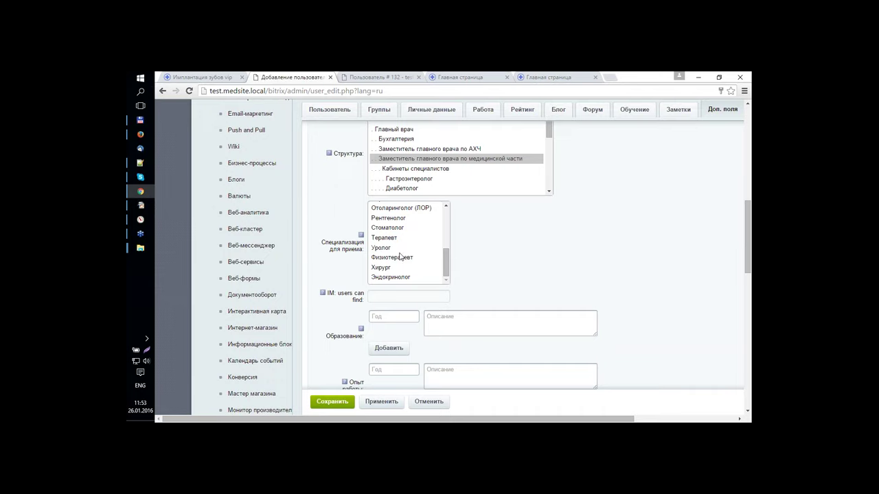
pyautogui.click(402, 227)
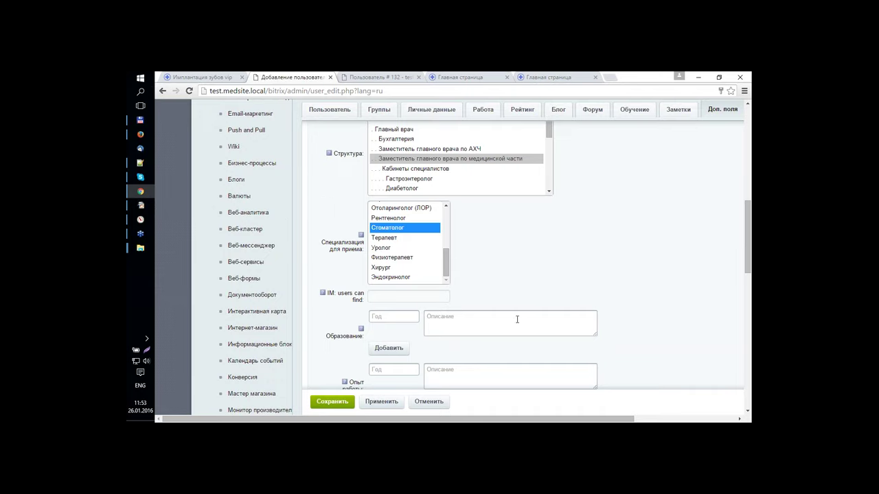
# - Copy "сертификационный цикл по неврологии МОНИКИ" from Врач.txt in Notepad++ into the first Образование description in the browser
pyautogui.scroll(-2, 525, 287)
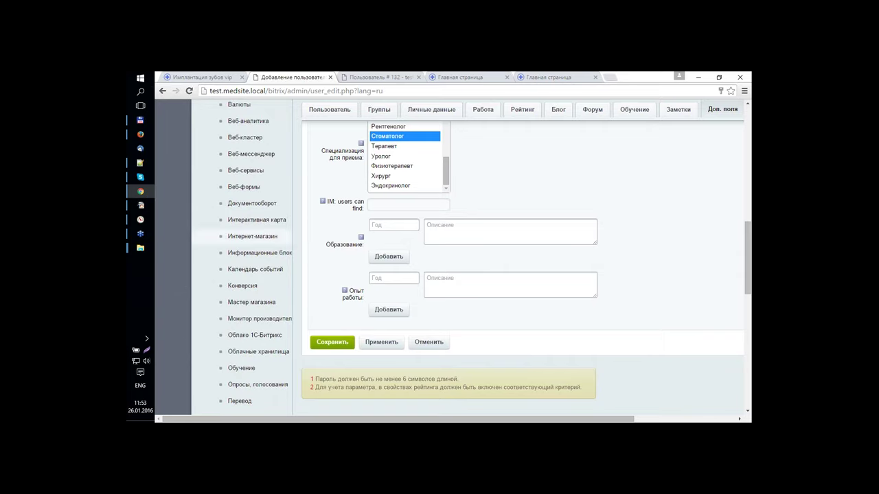
pyautogui.click(140, 163)
pyautogui.click(257, 108)
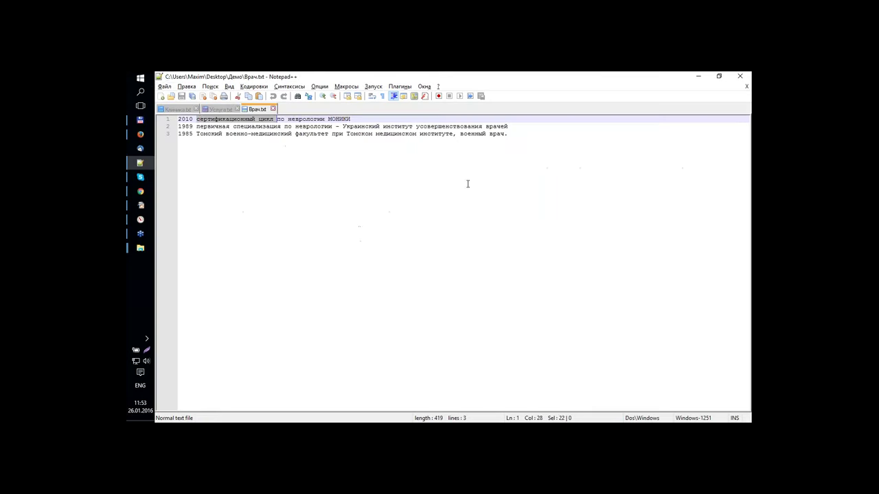
pyautogui.moveTo(357, 117); pyautogui.dragTo(197, 120)
pyautogui.hotkey('ctrl', 'c')
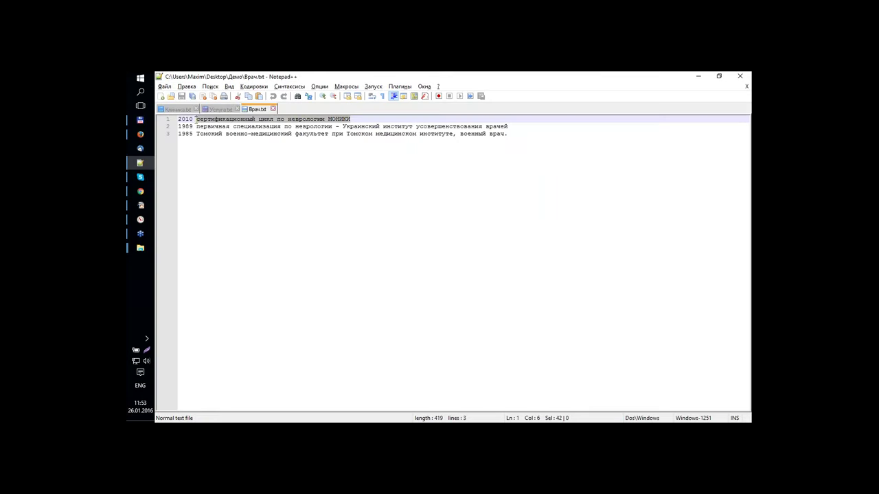
pyautogui.hotkey('alt', 'Tab')
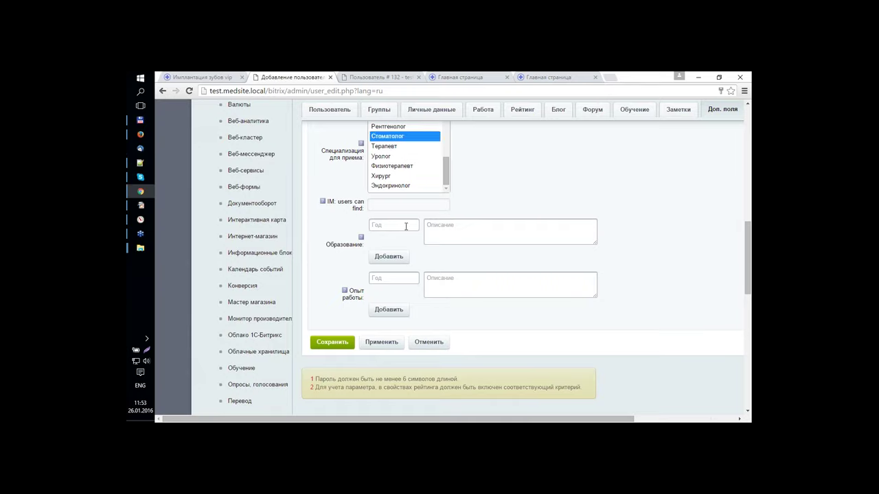
pyautogui.press('Tab')
pyautogui.hotkey('ctrl', 'v')
# - Copy the year 2010 from Врач.txt into the first Образование entry's Год field
pyautogui.hotkey('alt', 'Tab')
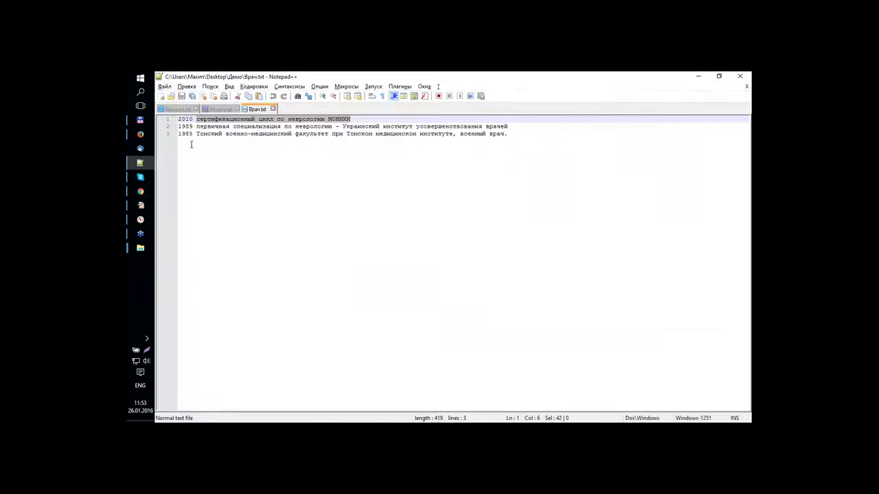
pyautogui.doubleClick(186, 119)
pyautogui.hotkey('ctrl', 'c')
pyautogui.hotkey('alt', 'Tab')
pyautogui.hotkey('shift', 'Tab')
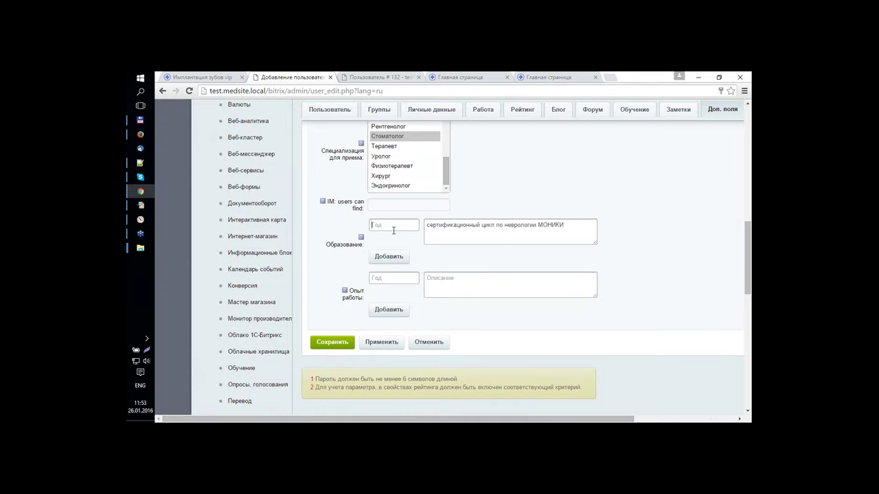
pyautogui.hotkey('ctrl', 'v')
# - Add a second Образование entry with the description "первичная специализация по неврологии - Украинский институт усовершенствования врачей" copied from Врач.txt
pyautogui.hotkey('alt', 'Tab')
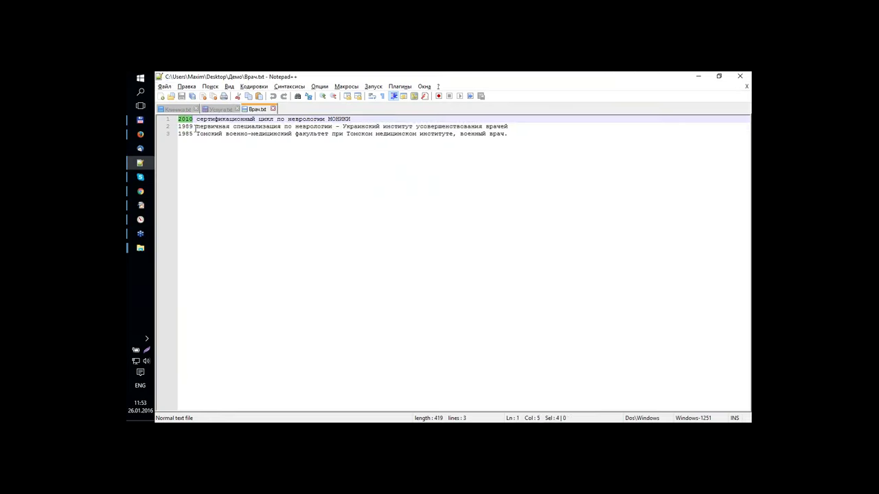
pyautogui.moveTo(195, 127); pyautogui.dragTo(551, 143)
pyautogui.hotkey('ctrl', 'c')
pyautogui.hotkey('alt', 'Tab')
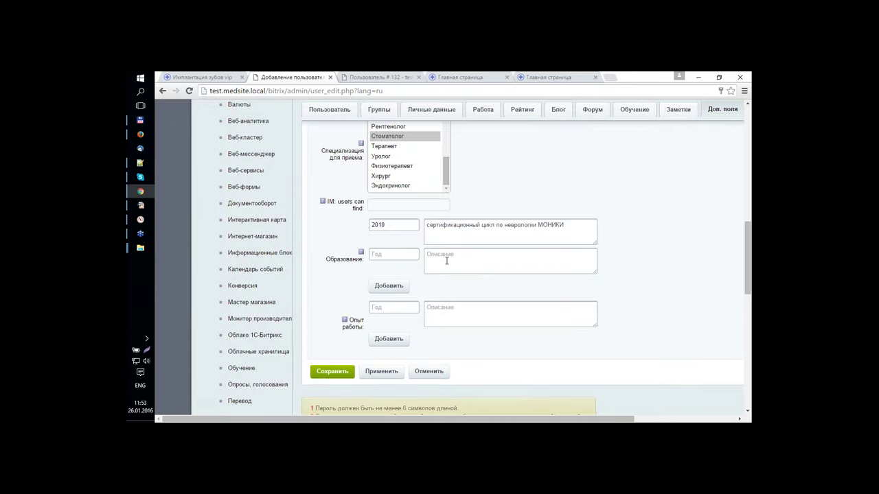
pyautogui.hotkey('ctrl', 'v')
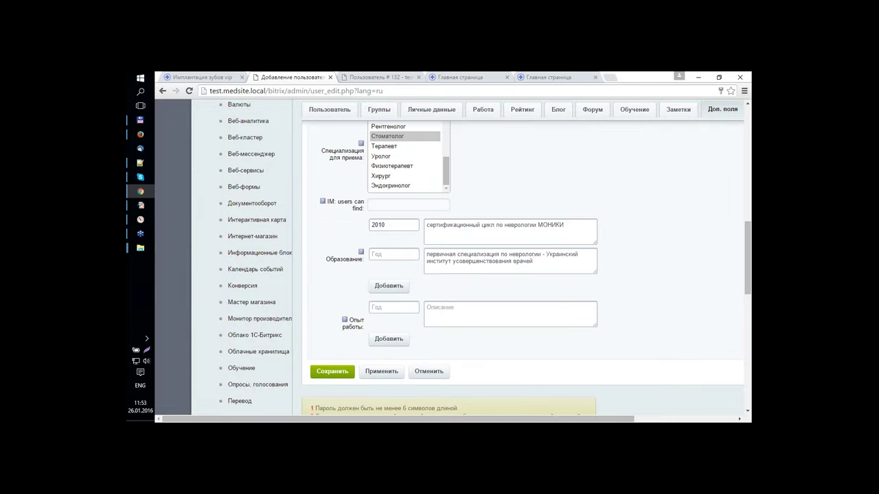
# - Set the year of the second Образование entry to 1989, as given in Врач.txt
pyautogui.hotkey('alt', 'Tab')
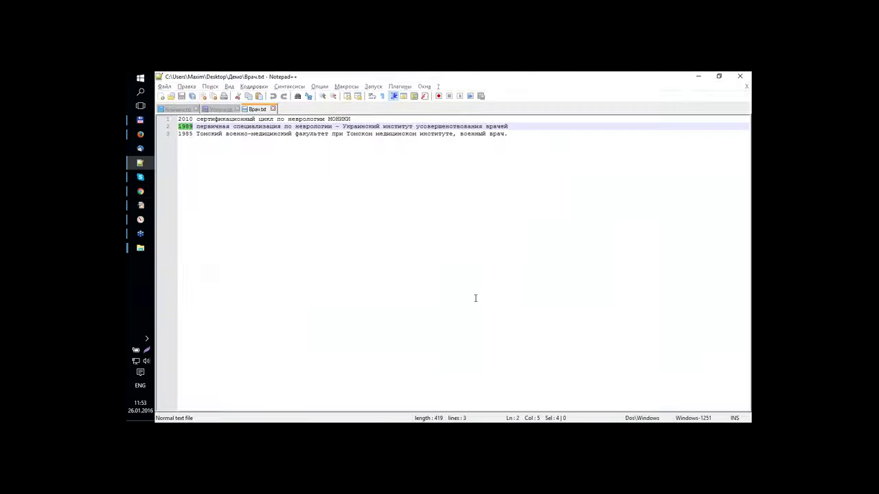
pyautogui.hotkey('alt', 'Tab')
pyautogui.write('1989')
# - Add a third Образование entry with the description "Томский военно-медицинский факультет при Томском медицинском институте, военный врач." copied from Врач.txt
pyautogui.click(388, 286)
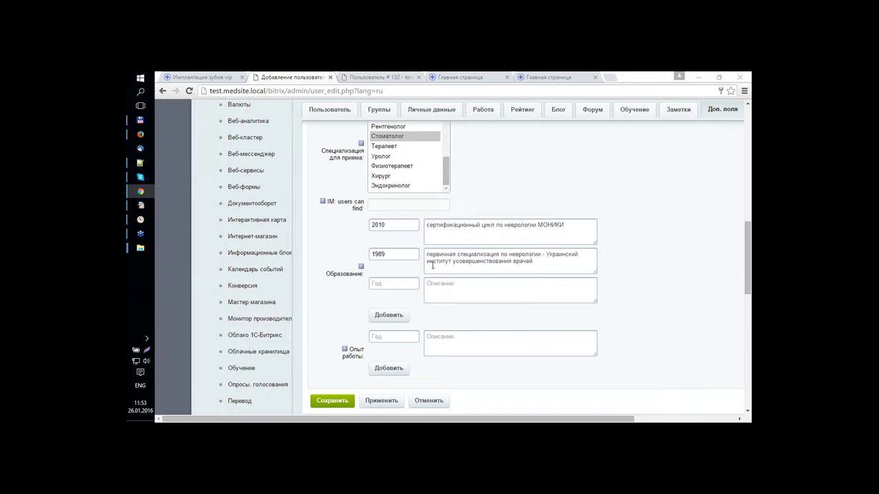
pyautogui.hotkey('alt', 'Tab')
pyautogui.moveTo(197, 133); pyautogui.dragTo(508, 133)
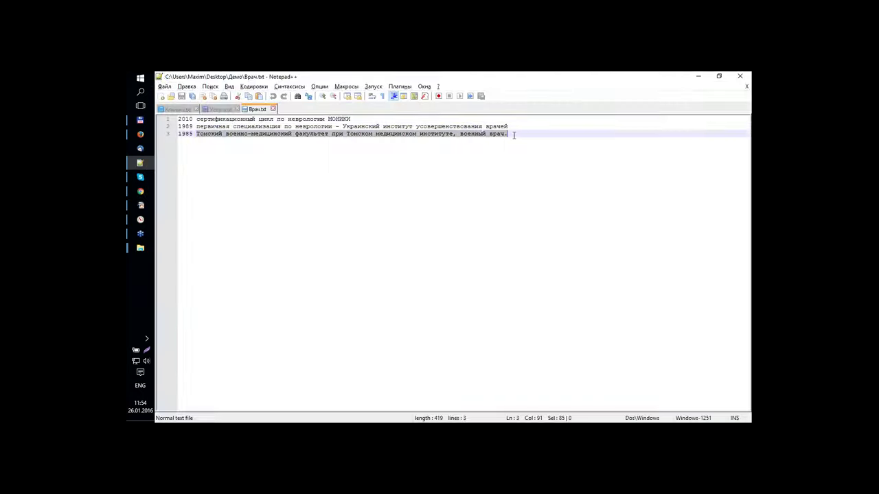
pyautogui.hotkey('ctrl', 'c')
pyautogui.hotkey('alt', 'Tab')
pyautogui.hotkey('ctrl', 'v')
# - Copy the year 1985 from Врач.txt into the third Образование entry and save the new user
pyautogui.hotkey('alt', 'Tab')
pyautogui.doubleClick(186, 134)
pyautogui.hotkey('ctrl', 'c')
pyautogui.hotkey('alt', 'Tab')
pyautogui.hotkey('ctrl', 'v')
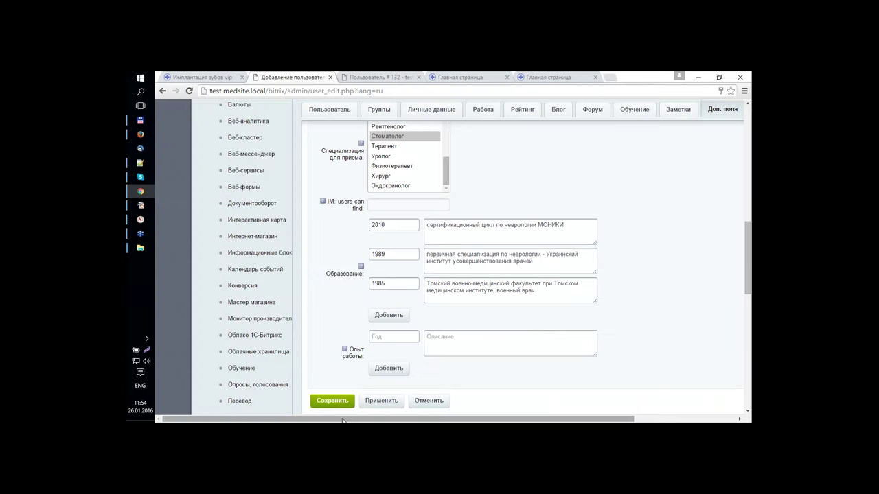
pyautogui.click(336, 401)
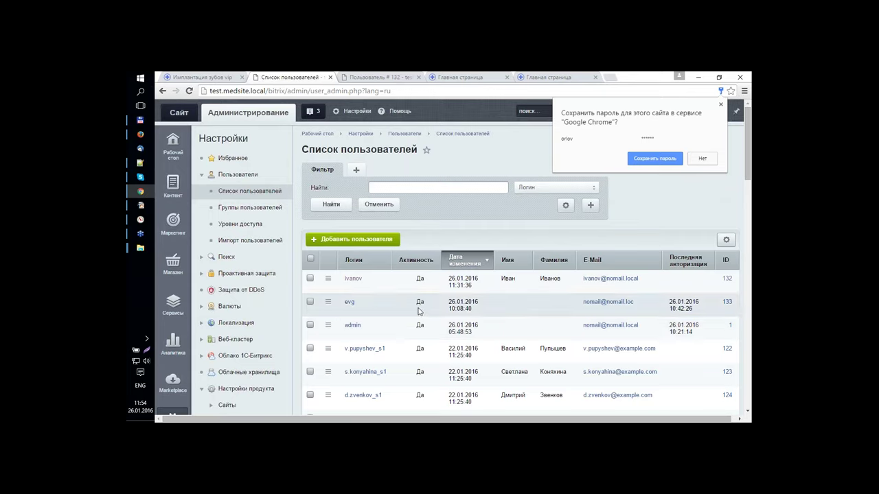
# - Return to the public site and open its Специалисты page
pyautogui.click(378, 77)
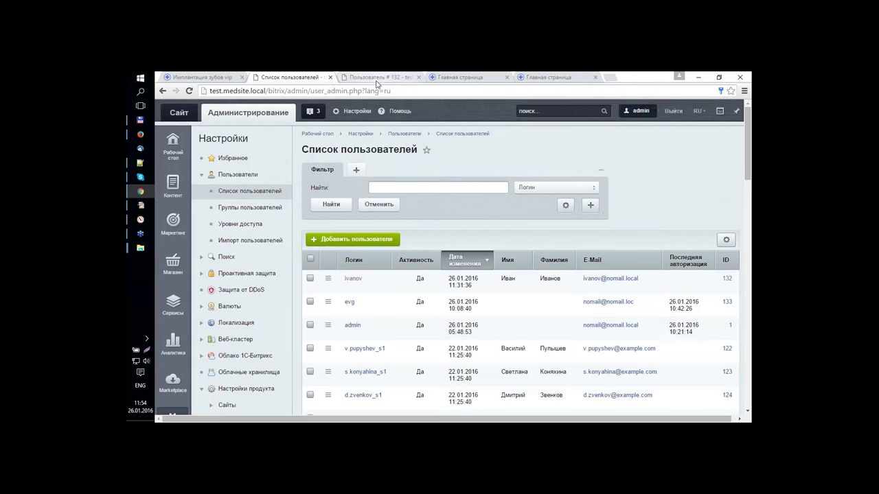
pyautogui.click(193, 77)
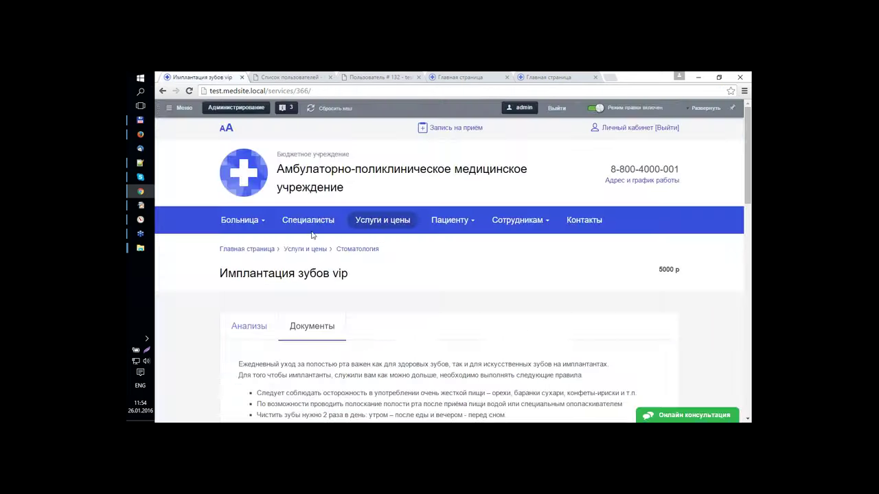
pyautogui.click(308, 221)
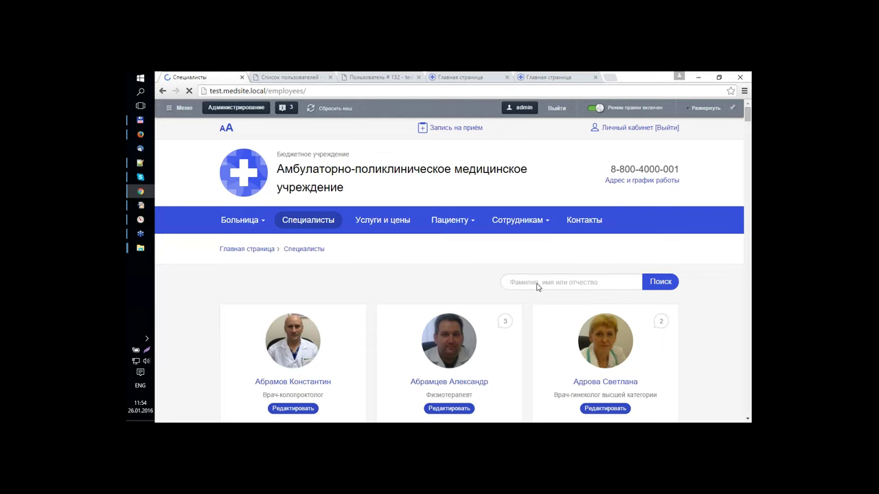
# - Search the specialists by the new doctor's surname and open the doctor's profile
pyautogui.click(540, 283)
pyautogui.write('jh')
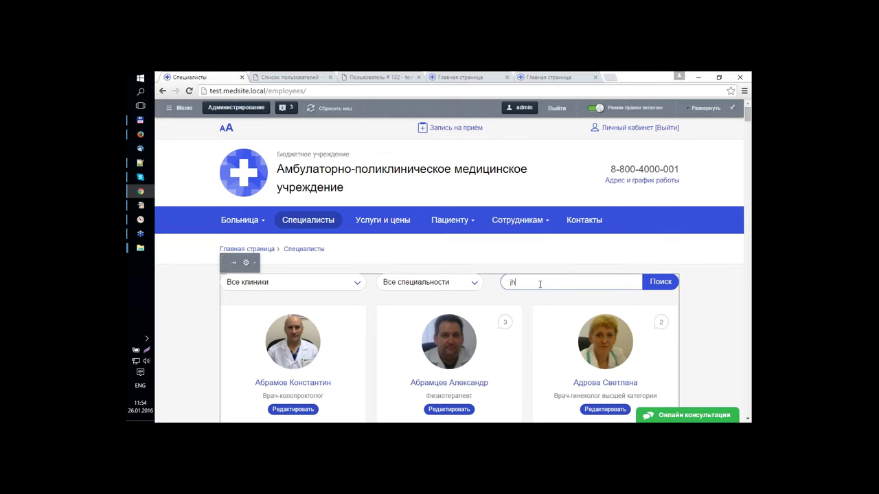
pyautogui.press('BackSpace')
pyautogui.press('BackSpace')
pyautogui.hotkey('alt', 'shift')
pyautogui.write('ор')
pyautogui.press('Return')
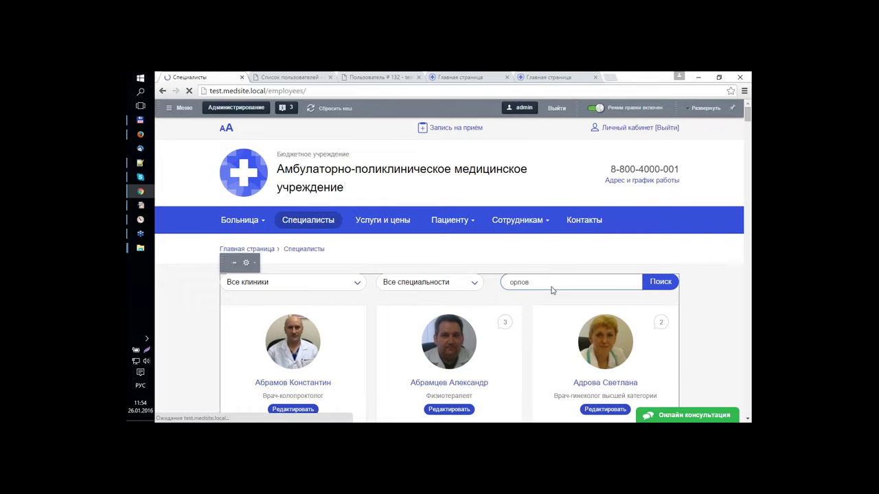
pyautogui.scroll(-1, 322, 315)
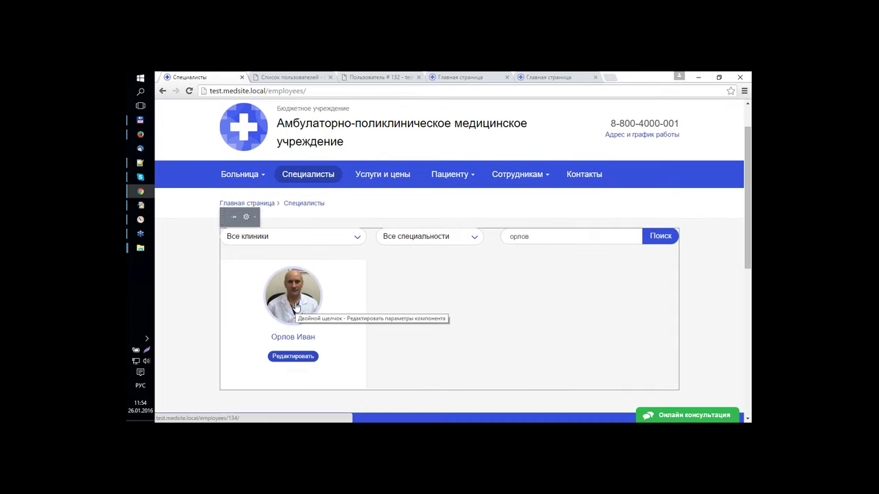
pyautogui.click(296, 307)
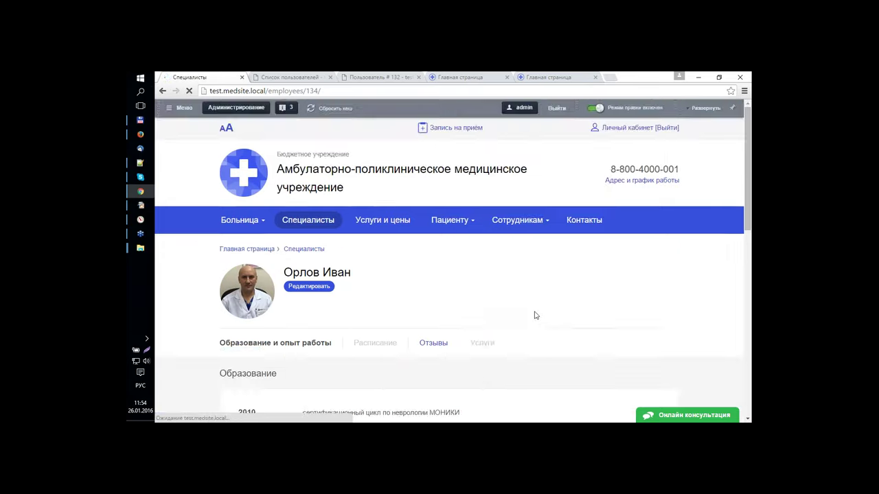
# - Review the doctor's Образование entries and the Расписание and Услуги sections, and open the doctor's Отзывы
pyautogui.scroll(-3, 535, 315)
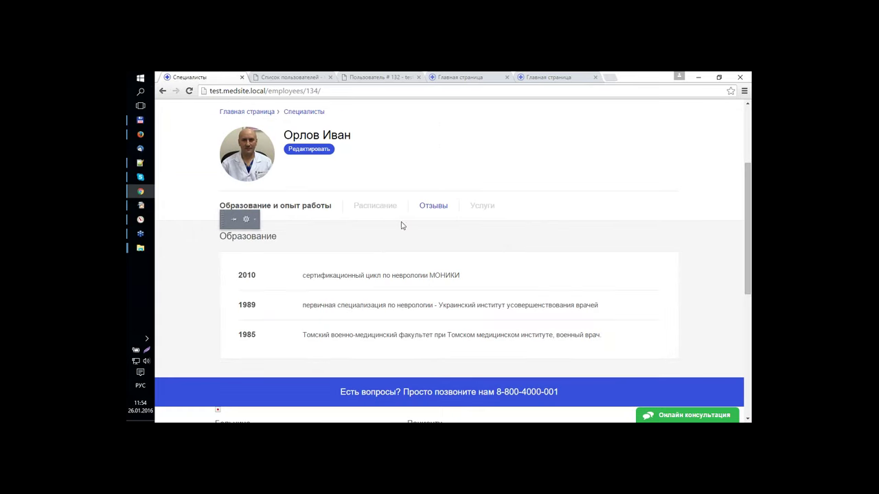
pyautogui.doubleClick(362, 207)
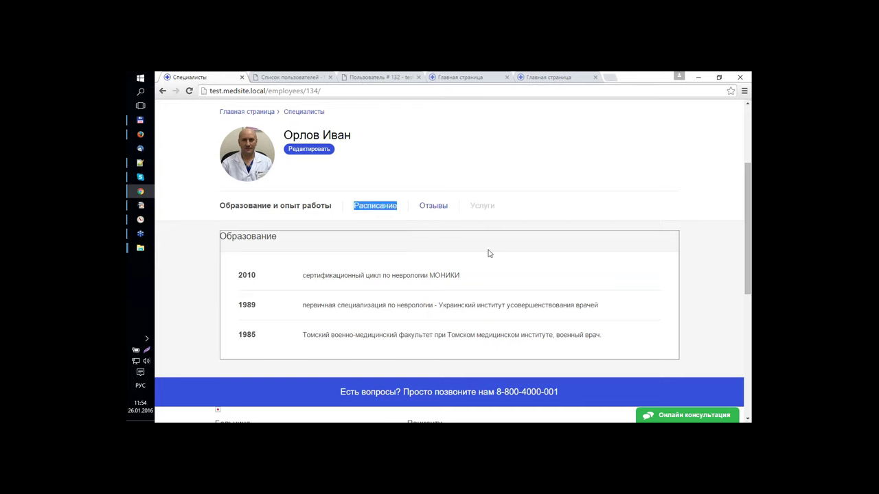
pyautogui.moveTo(474, 206); pyautogui.dragTo(505, 206)
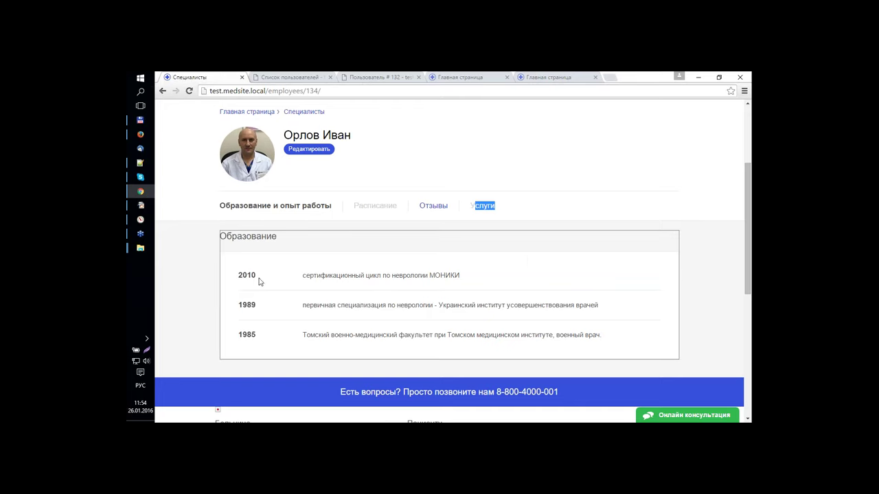
pyautogui.click(433, 210)
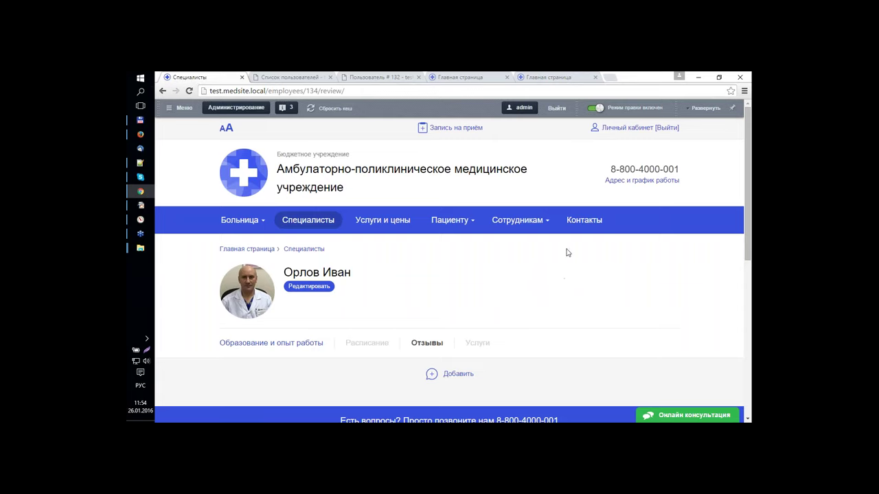
# - Show the subpages of the site's Сотрудникам section
pyautogui.moveTo(532, 222)
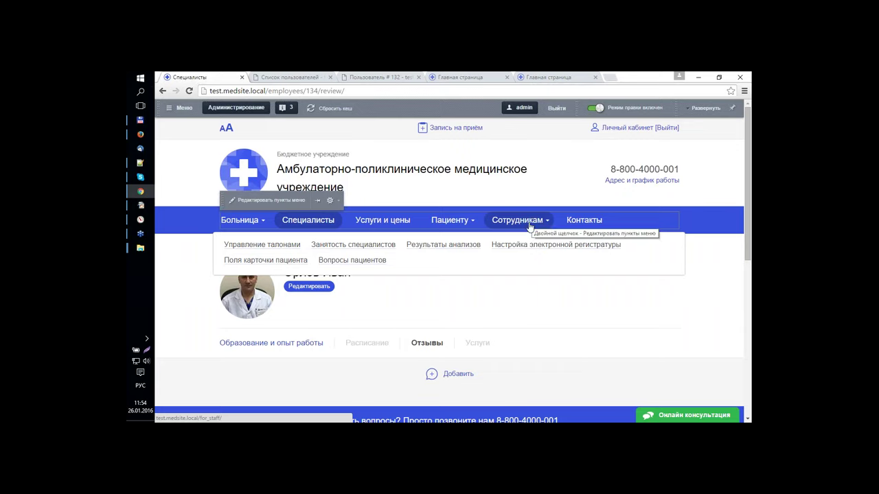
# - Open the schedule editor from the staff section and load the schedule of the doctor whose profile is currently displayed
pyautogui.click(556, 245)
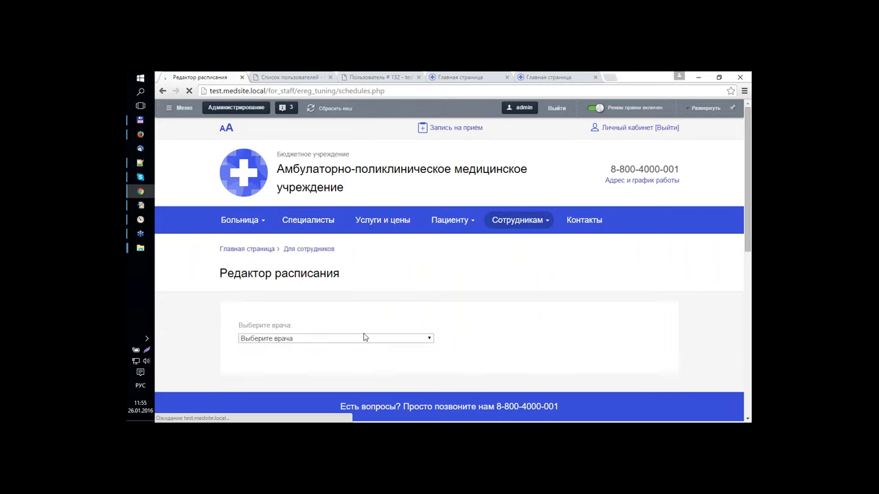
pyautogui.scroll(-1, 446, 257)
pyautogui.click(348, 247)
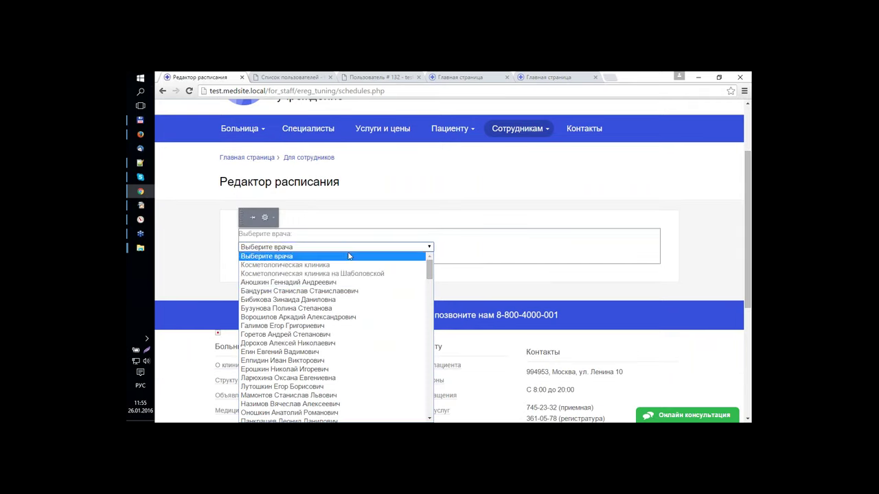
pyautogui.write('ор')
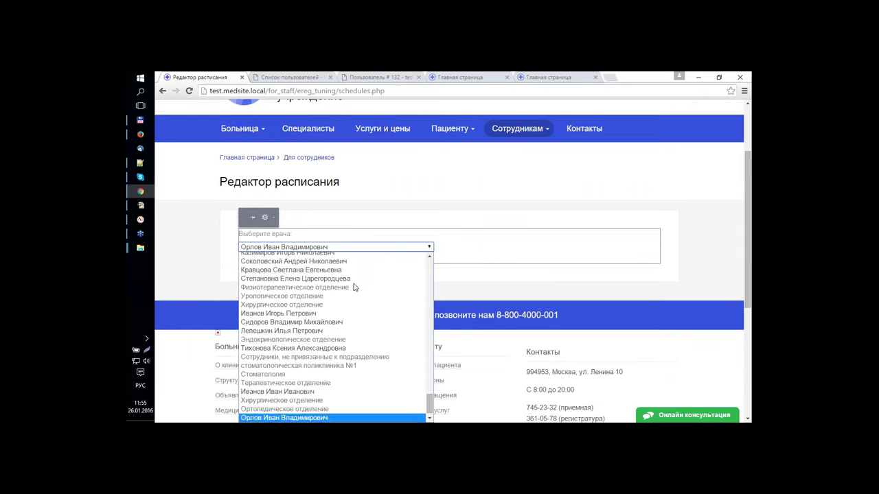
pyautogui.click(301, 417)
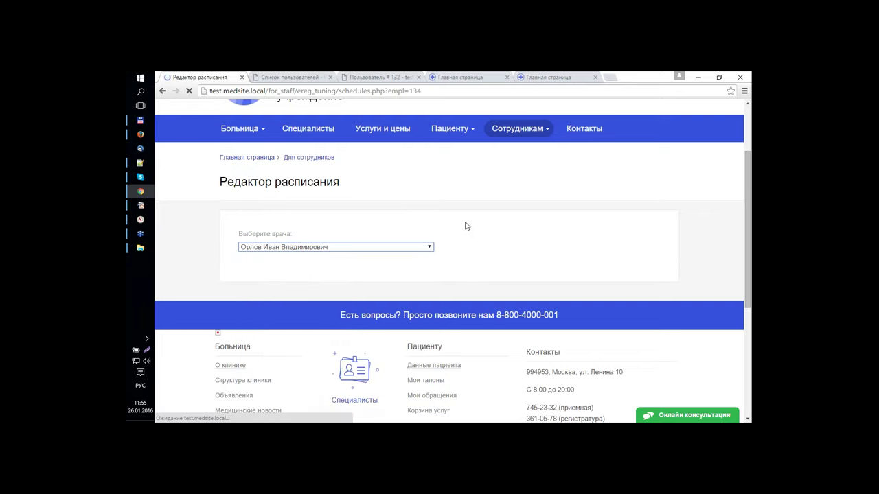
pyautogui.scroll(-4, 556, 297)
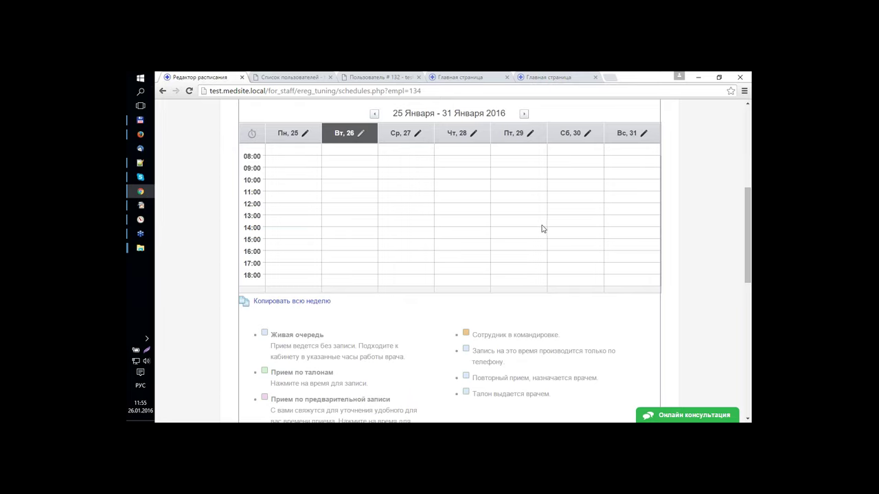
# - Add a period to 27 January for стоматологическая поликлиника №1, with appointment type Запись по талону and start time 08:00
pyautogui.click(417, 134)
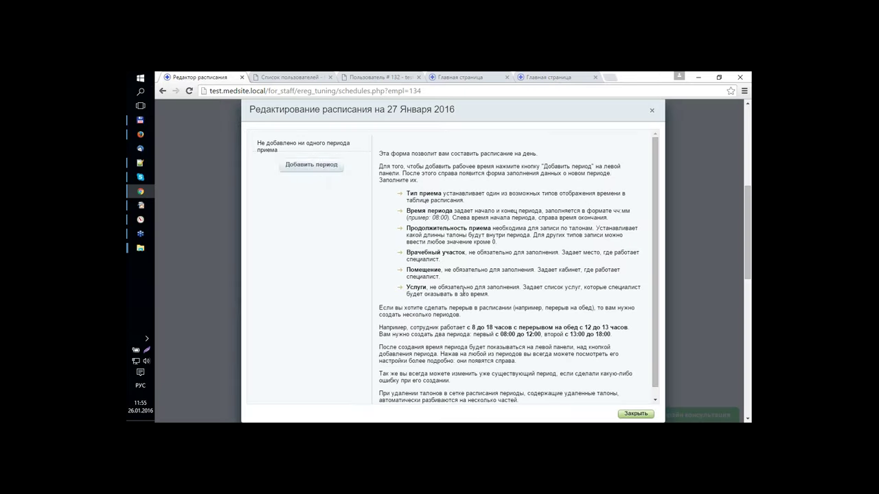
pyautogui.click(316, 167)
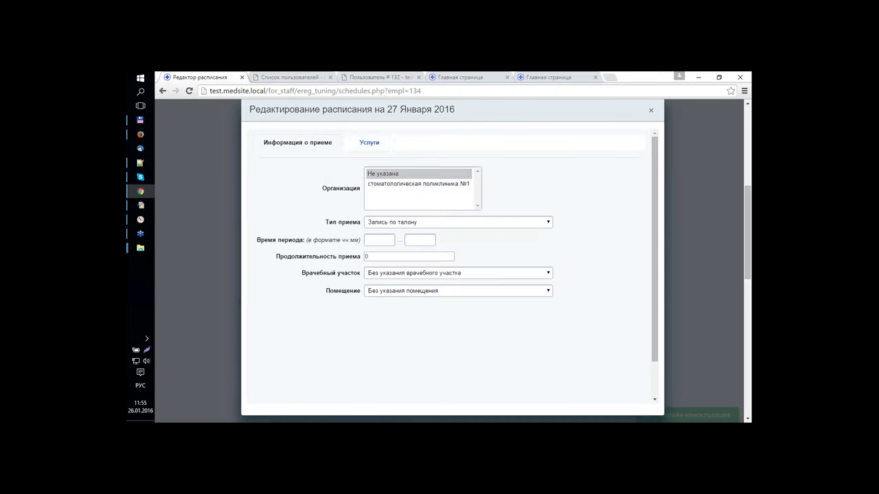
pyautogui.click(396, 184)
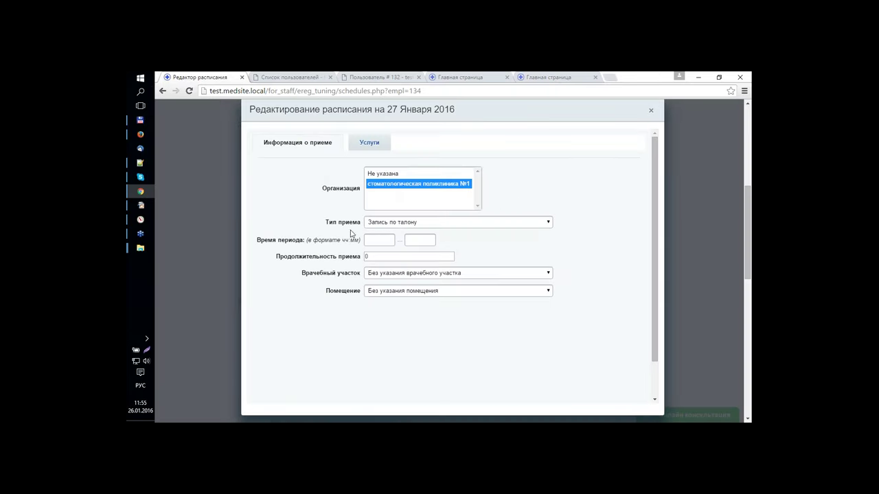
pyautogui.click(443, 223)
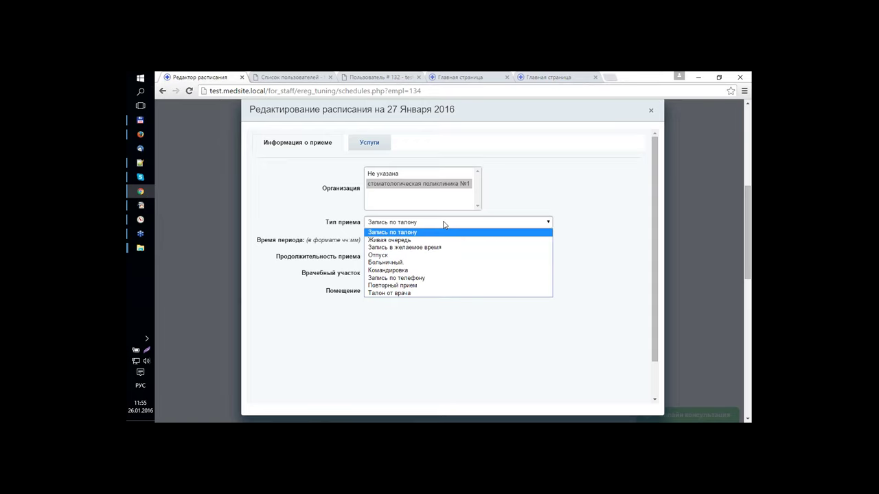
pyautogui.click(326, 234)
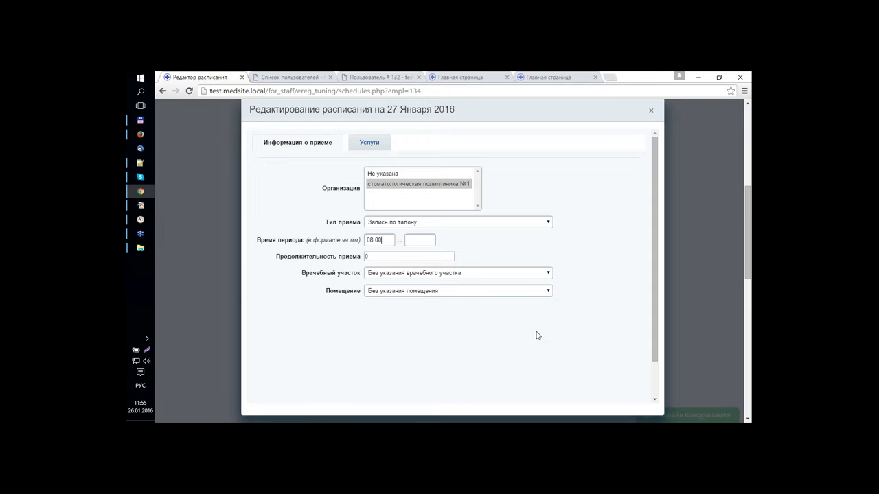
# - Set the new period's end time to 12:00 and the appointment duration to 30
pyautogui.press('Tab')
pyautogui.write('12')
pyautogui.press('Tab')
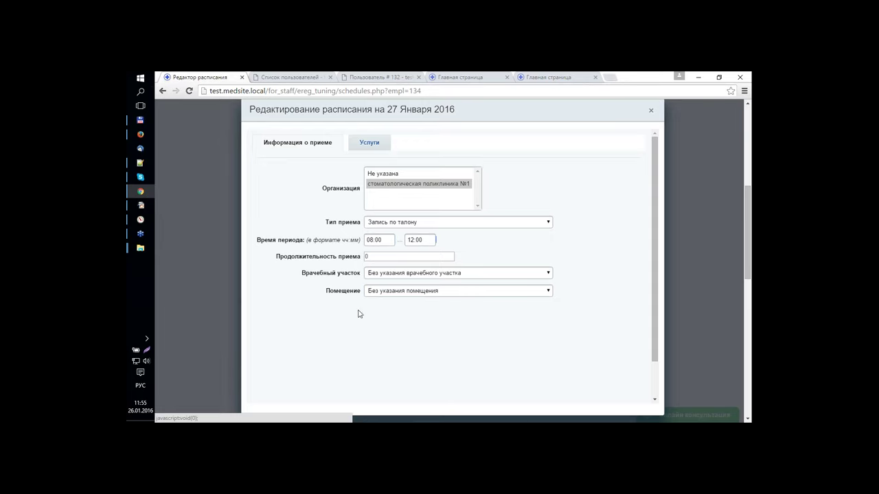
pyautogui.press('Tab')
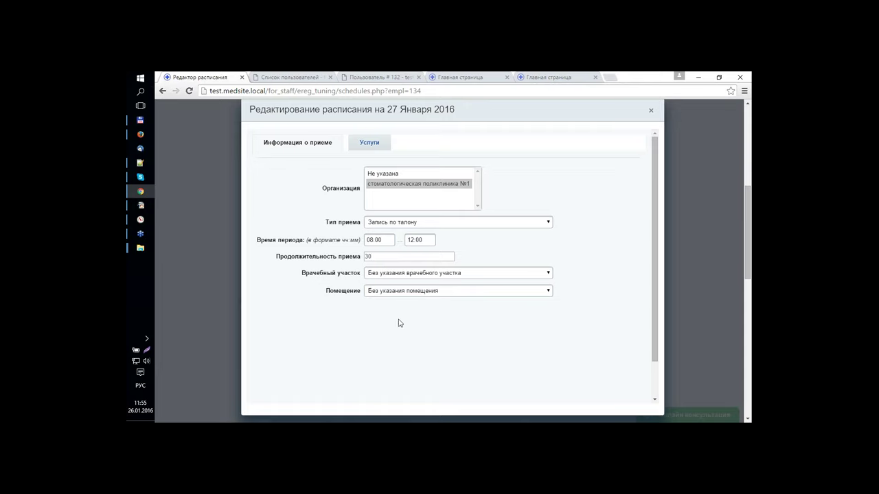
# - Filter services by стоматологическая поликлиника №1 and Стоматология, add Имплантация зубов vip to the period, and save it
pyautogui.click(367, 145)
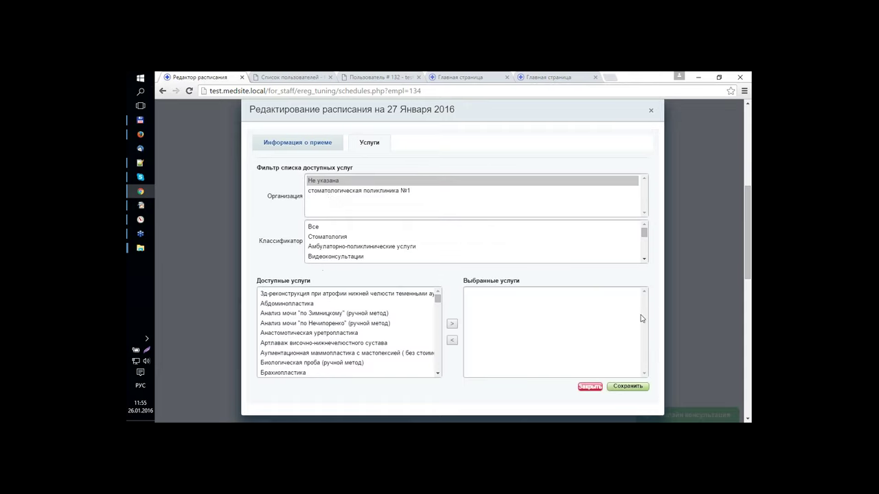
pyautogui.click(328, 192)
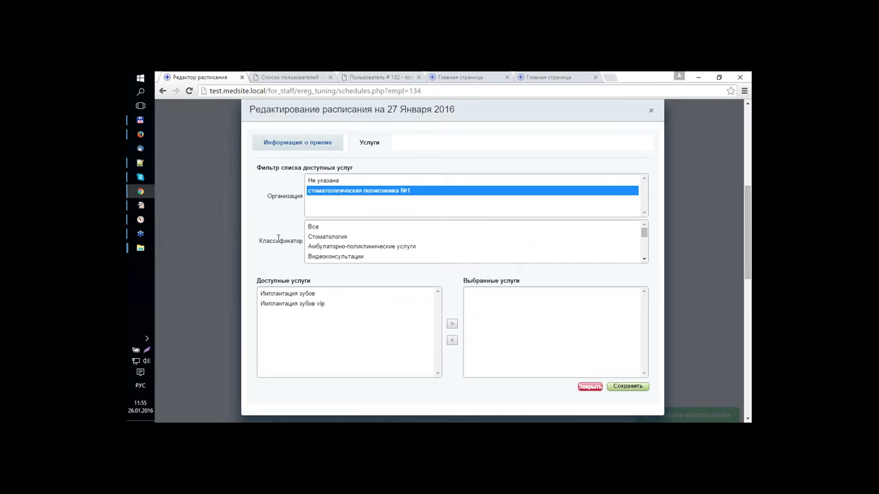
pyautogui.click(316, 237)
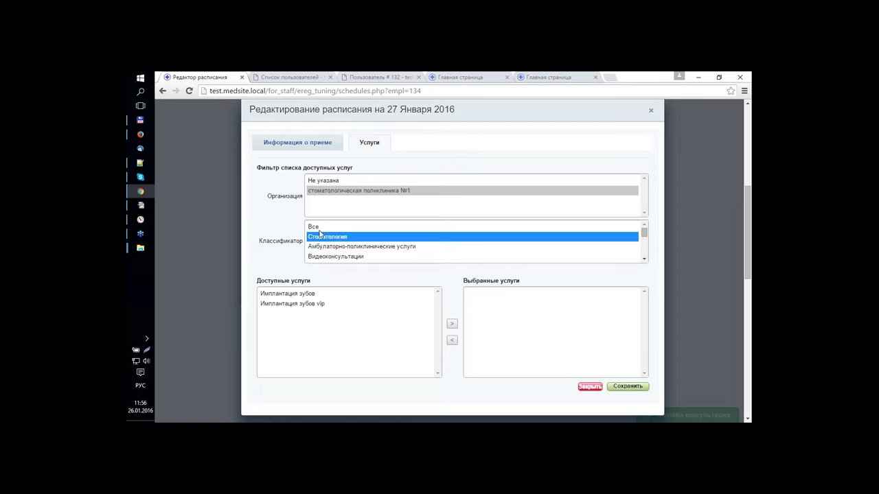
pyautogui.click(300, 306)
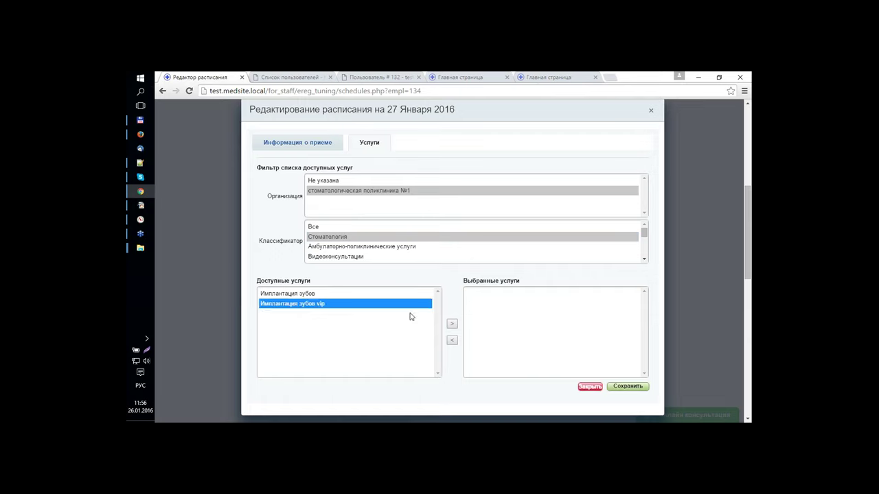
pyautogui.click(452, 325)
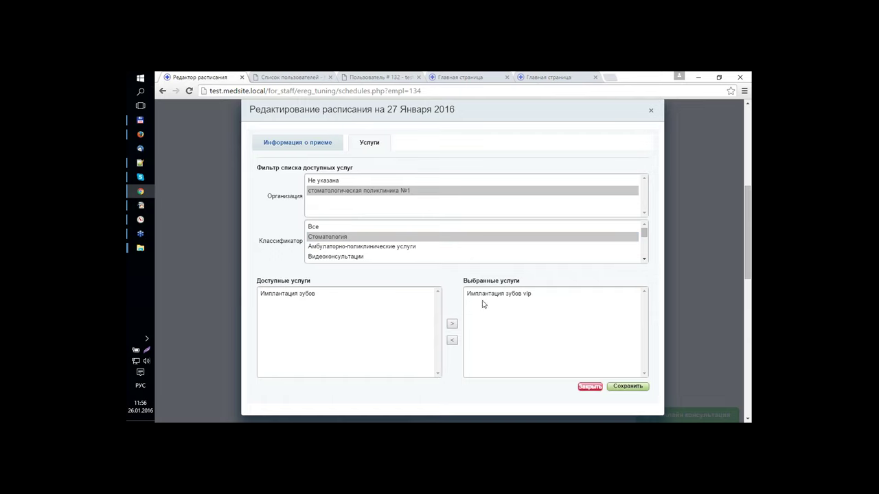
pyautogui.click(621, 387)
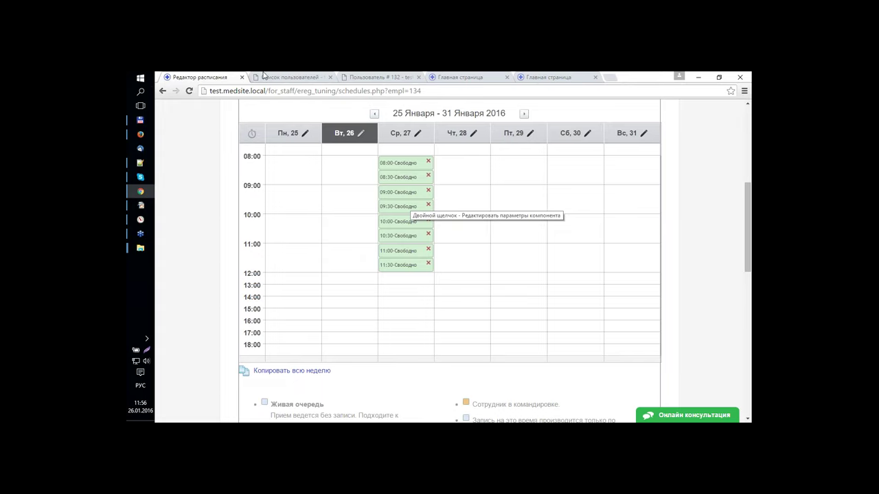
# - Search the specialists directory by the scheduled doctor's surname and open the doctor's profile
pyautogui.scroll(5, 288, 194)
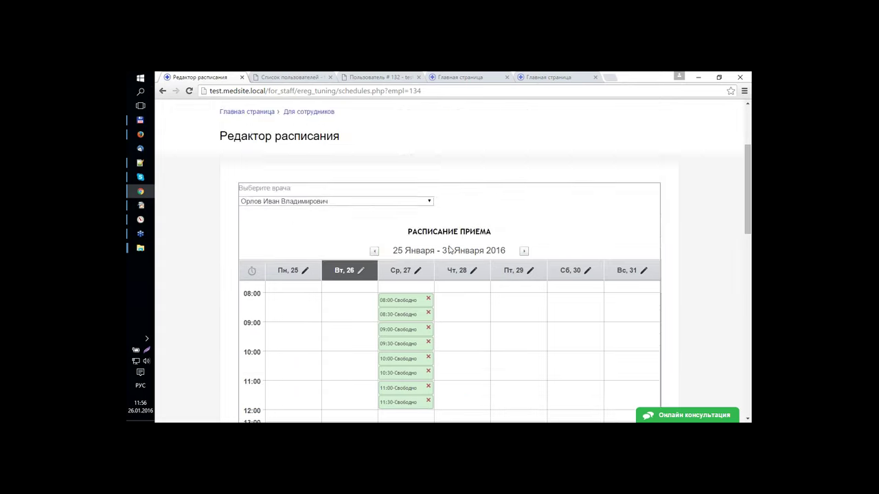
pyautogui.click(307, 220)
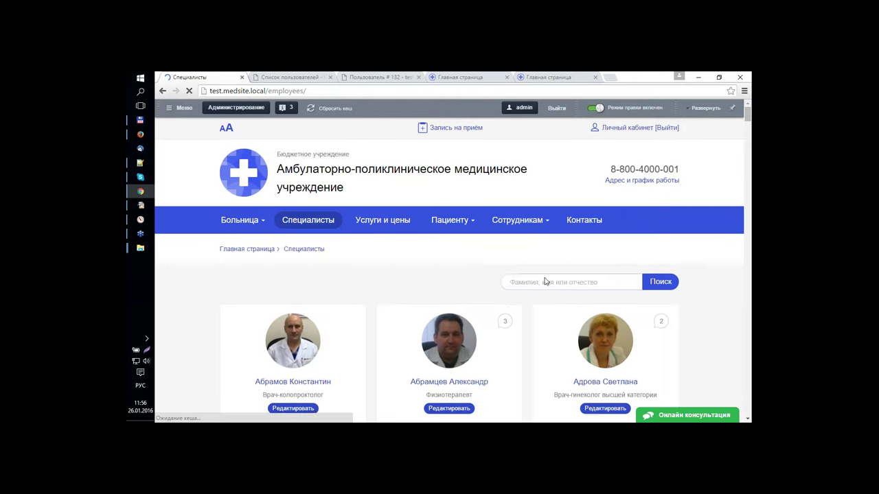
pyautogui.click(542, 283)
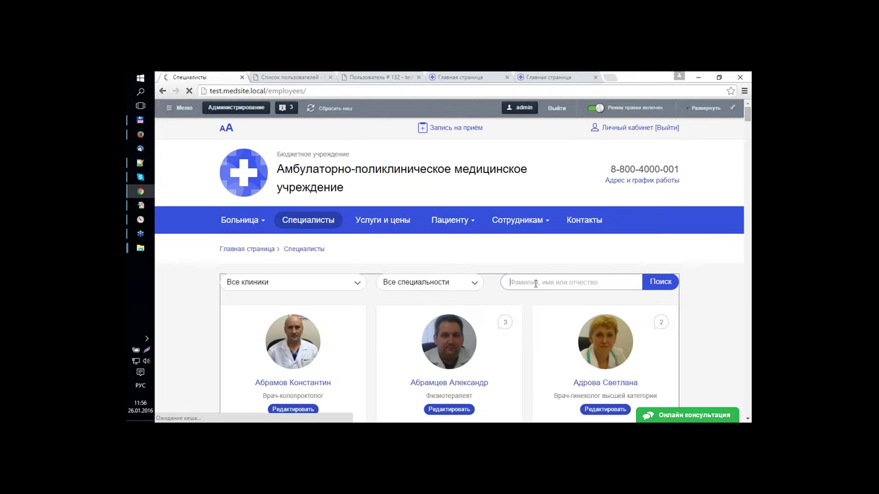
pyautogui.write('орло')
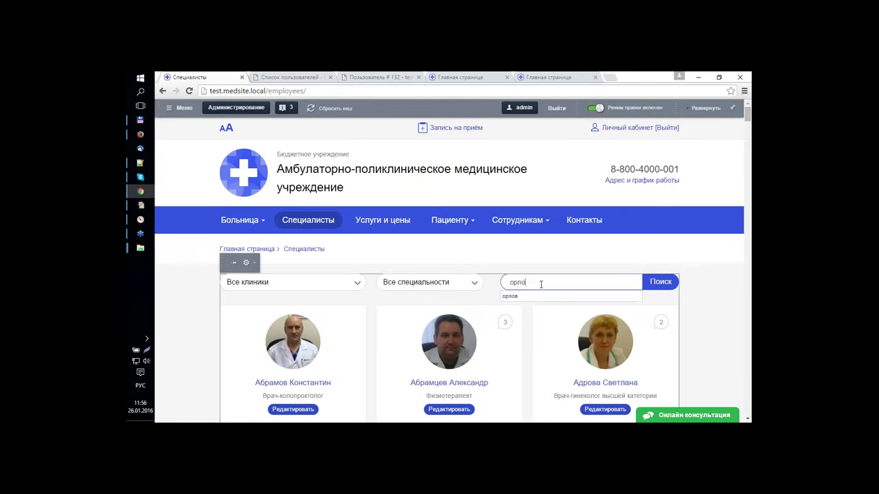
pyautogui.click(509, 295)
pyautogui.click(661, 282)
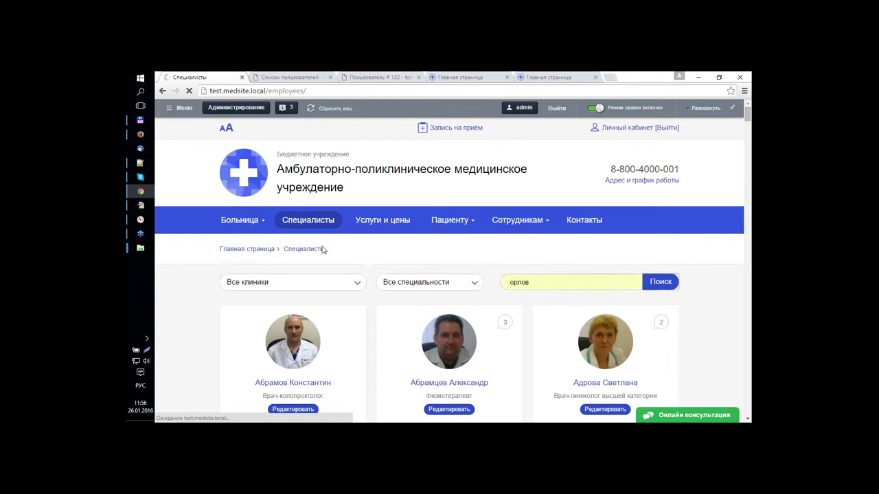
pyautogui.scroll(-2, 396, 253)
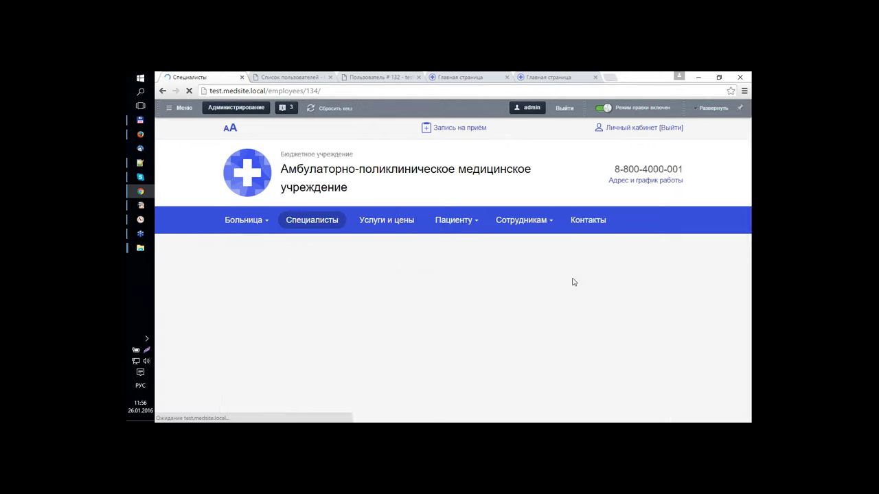
pyautogui.scroll(-1, 524, 275)
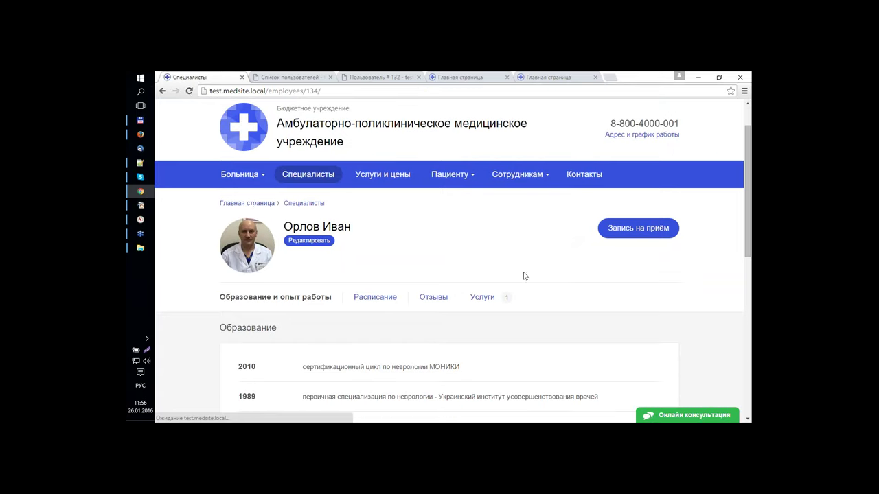
# - Check the doctor's public schedule for the week and the list of services offered
pyautogui.click(383, 302)
pyautogui.scroll(-4, 515, 288)
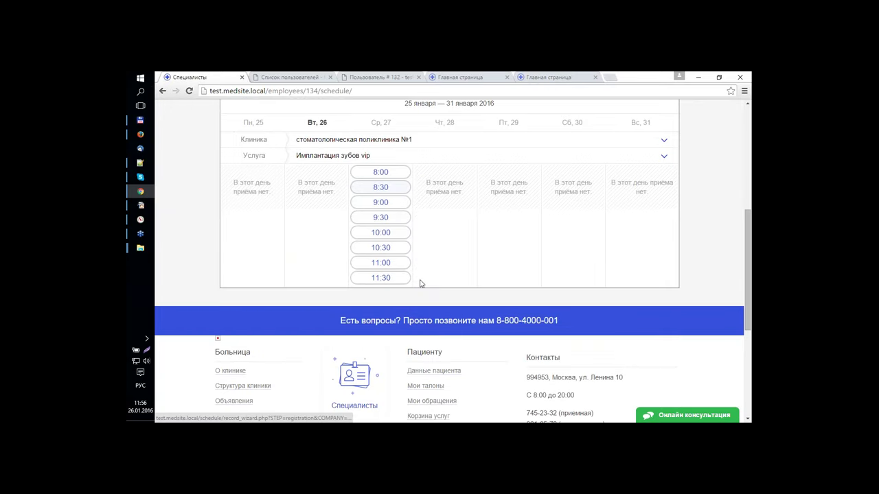
pyautogui.scroll(1, 429, 289)
pyautogui.click(477, 114)
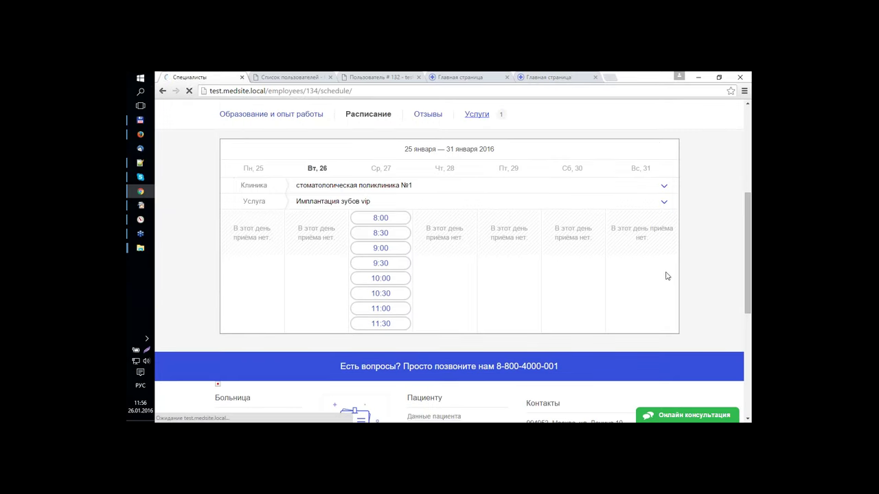
pyautogui.scroll(-3, 495, 308)
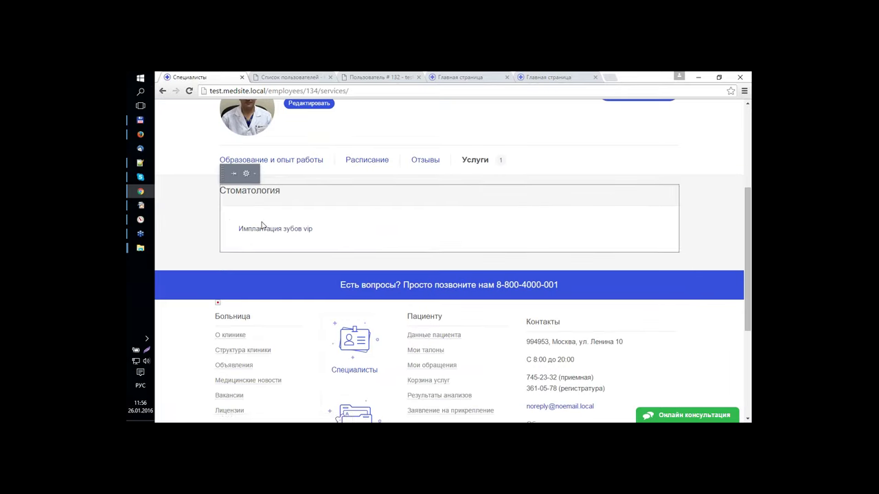
pyautogui.scroll(3, 309, 233)
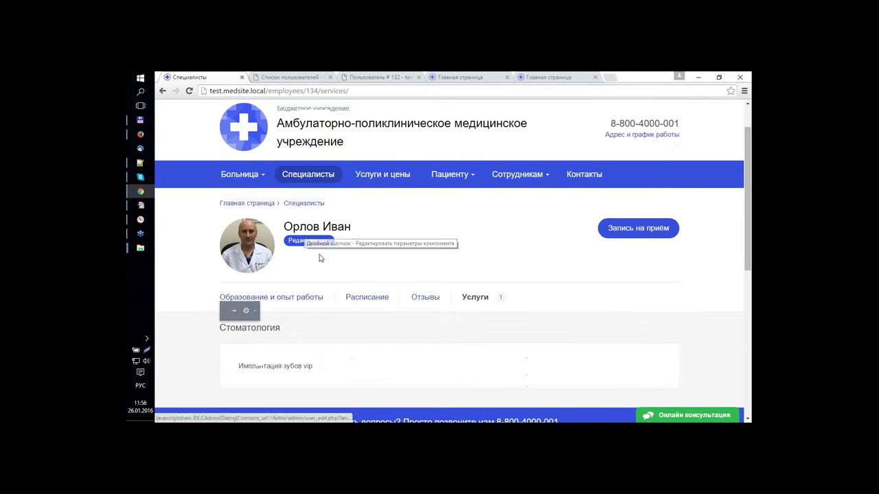
# - Choose the 9:00 slot on 27 January in the doctor's schedule and confirm the booking parameters to reach the contact details
pyautogui.click(371, 298)
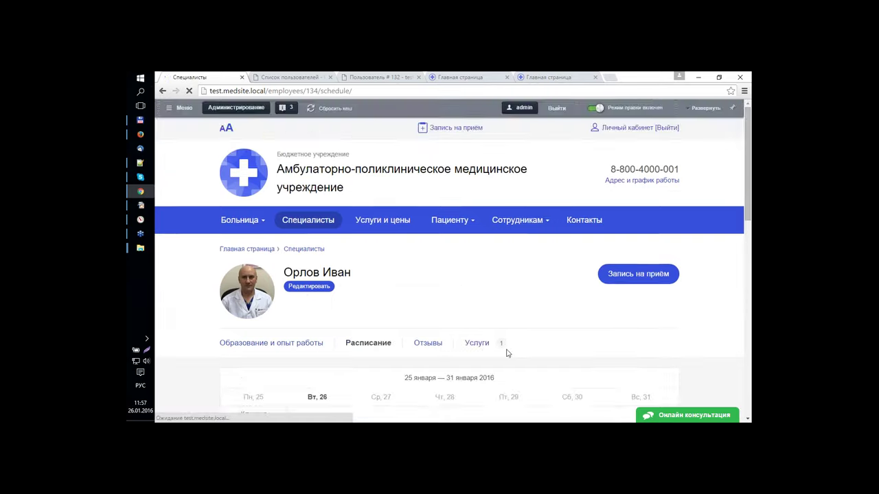
pyautogui.scroll(-3, 479, 300)
pyautogui.scroll(2, 492, 323)
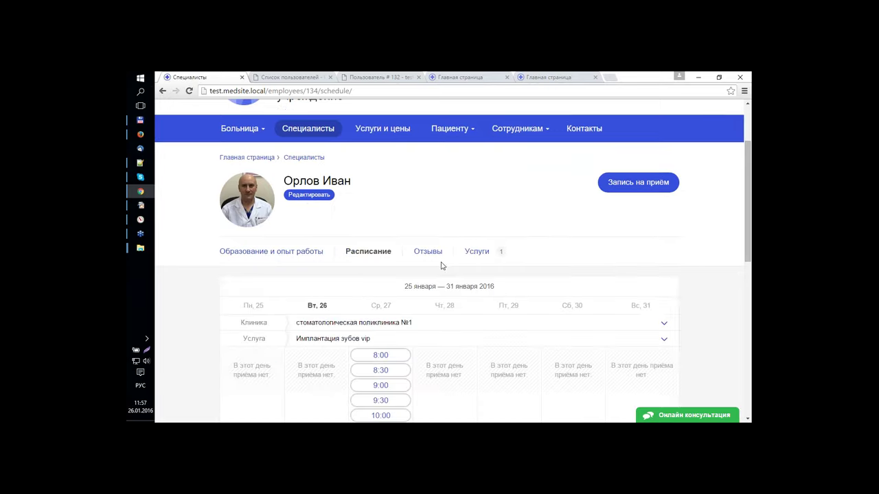
pyautogui.scroll(-1, 418, 328)
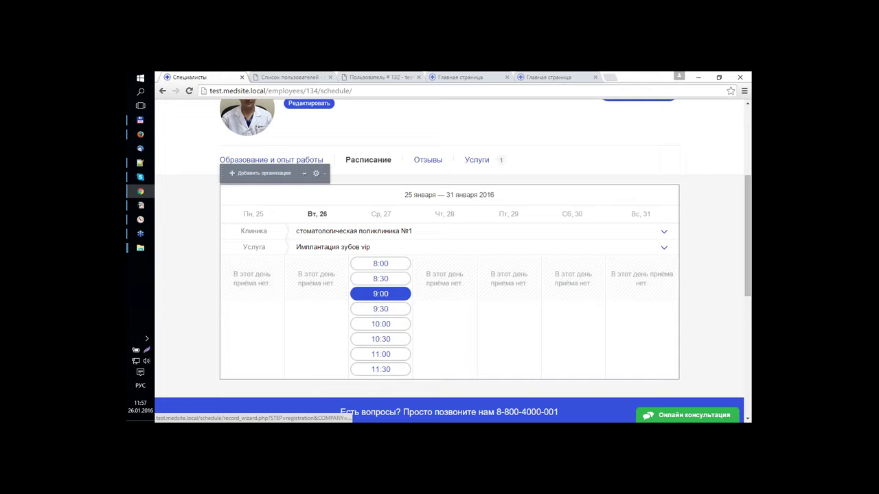
pyautogui.click(405, 295)
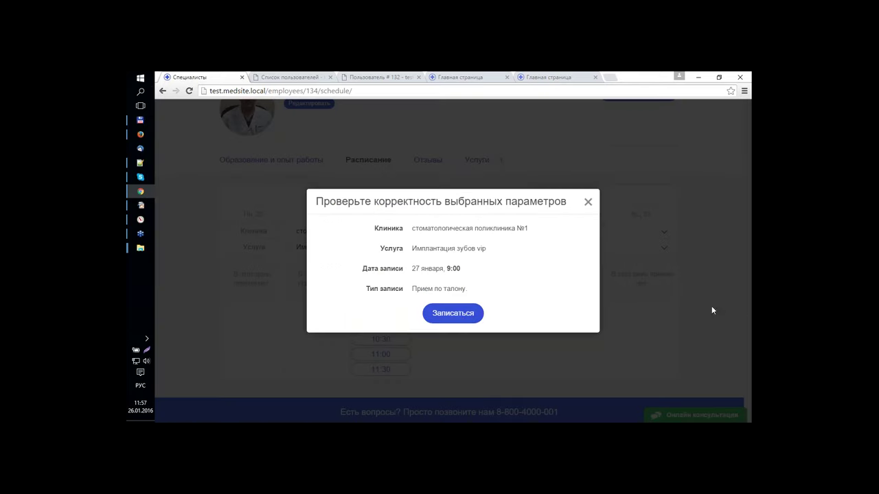
pyautogui.click(460, 314)
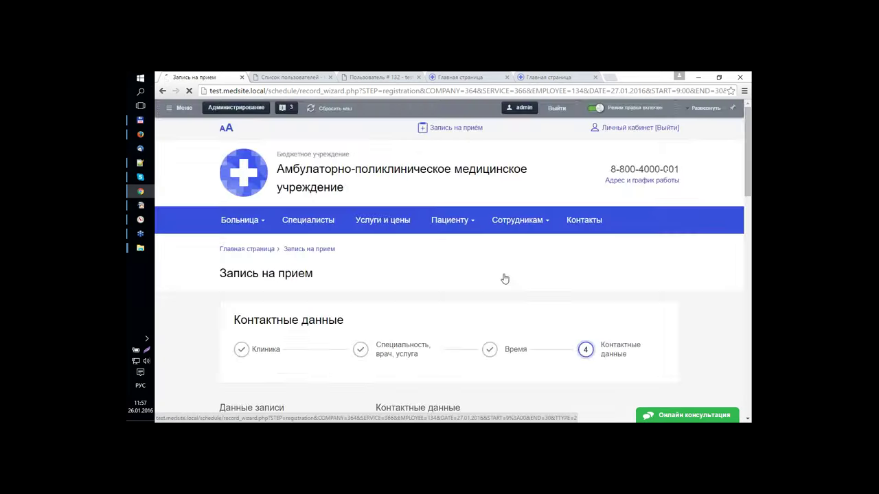
pyautogui.scroll(-3, 635, 295)
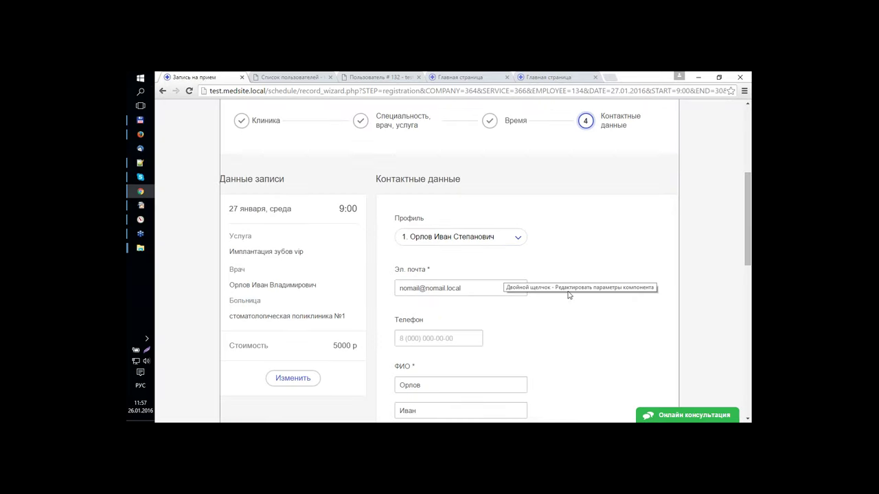
# - Review the booking's contact details form, from the patient profile to the data processing consent
pyautogui.scroll(-1, 607, 290)
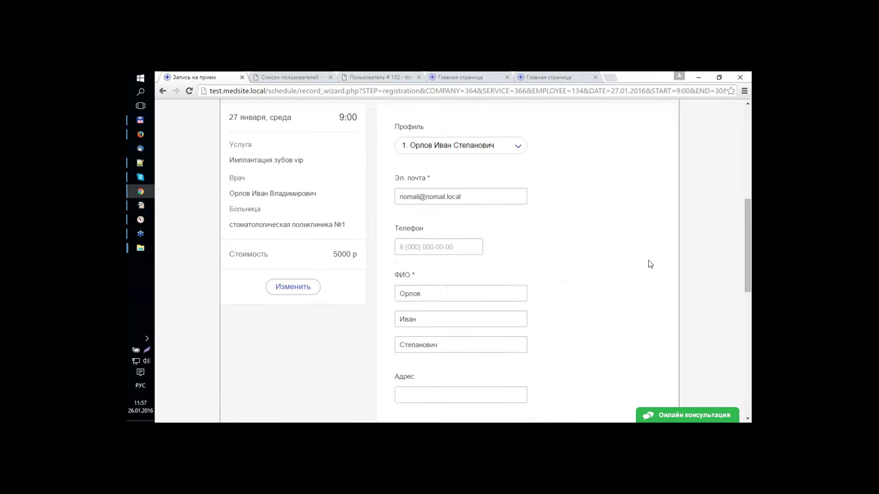
pyautogui.scroll(-1, 559, 231)
pyautogui.scroll(1, 558, 231)
pyautogui.scroll(-1, 539, 221)
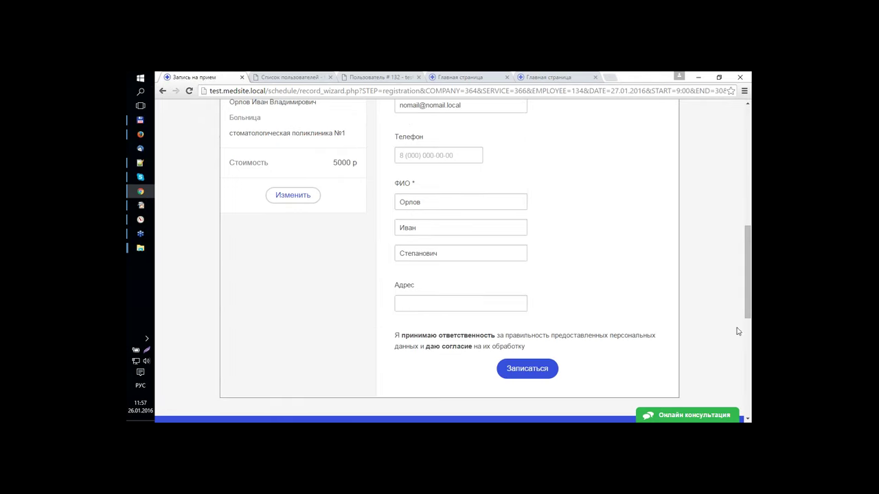
pyautogui.scroll(1, 554, 335)
pyautogui.scroll(-1, 555, 346)
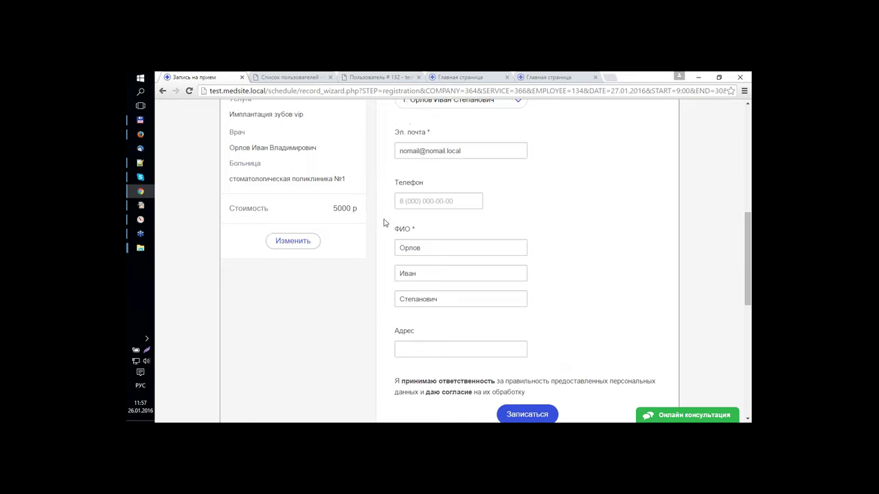
pyautogui.scroll(4, 597, 280)
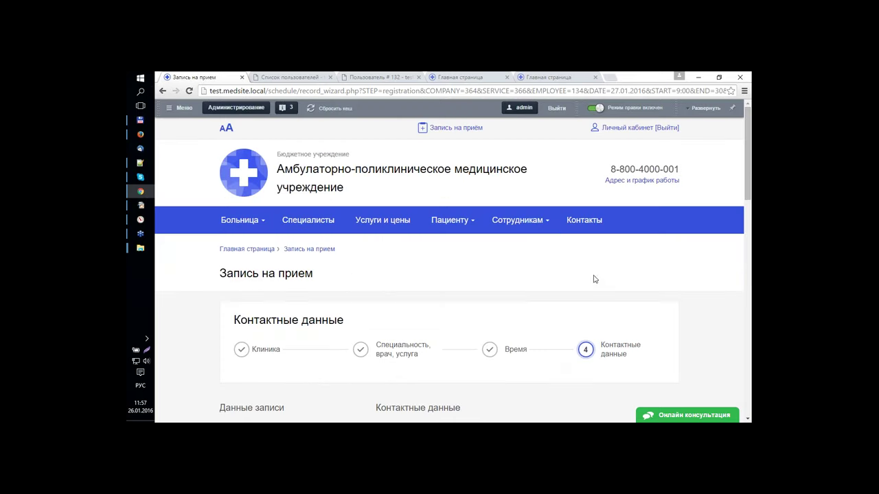
# - Go to the site's home page and look over its banner slider and the specialties block beneath it
pyautogui.click(294, 191)
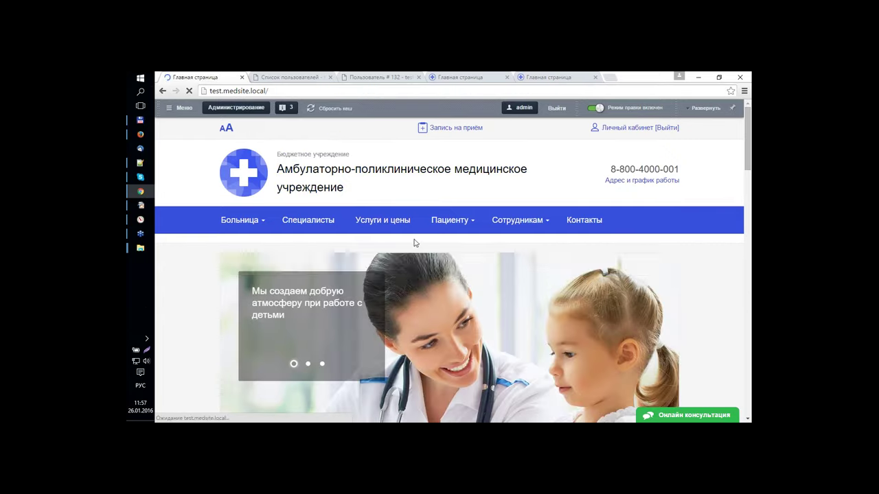
pyautogui.moveTo(469, 225)
pyautogui.moveTo(463, 199)
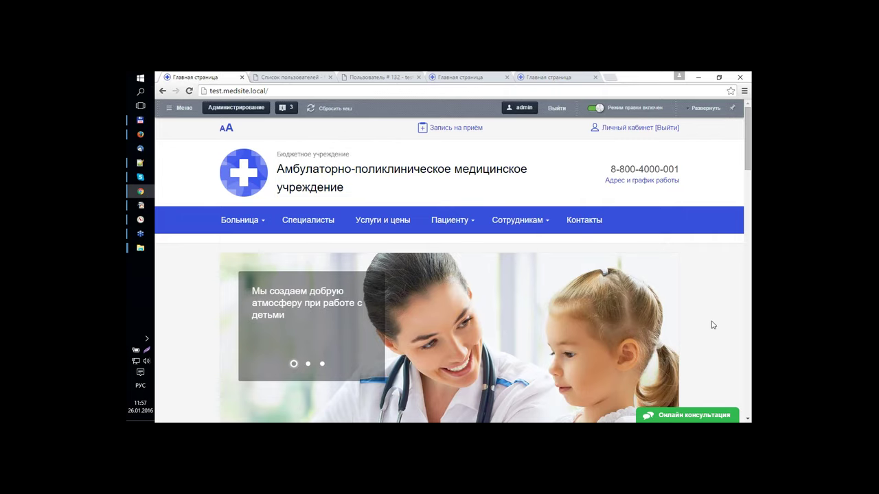
pyautogui.scroll(-2, 702, 316)
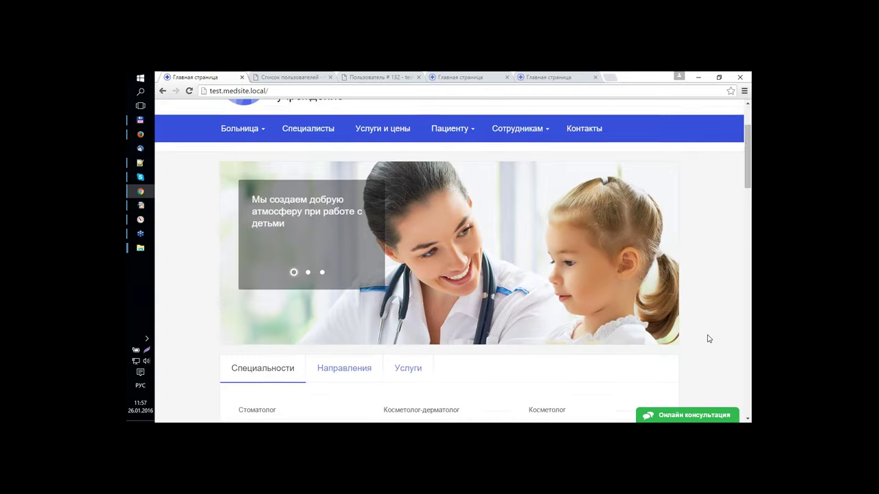
pyautogui.scroll(-2, 707, 298)
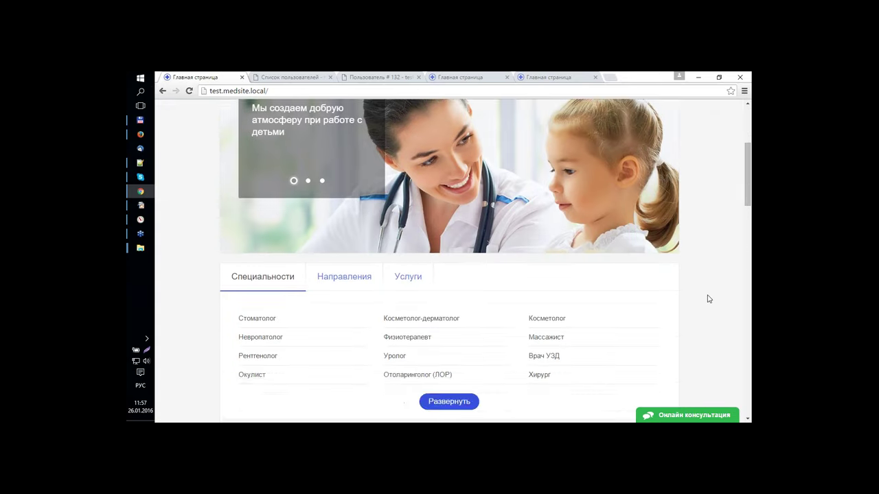
pyautogui.scroll(3, 710, 322)
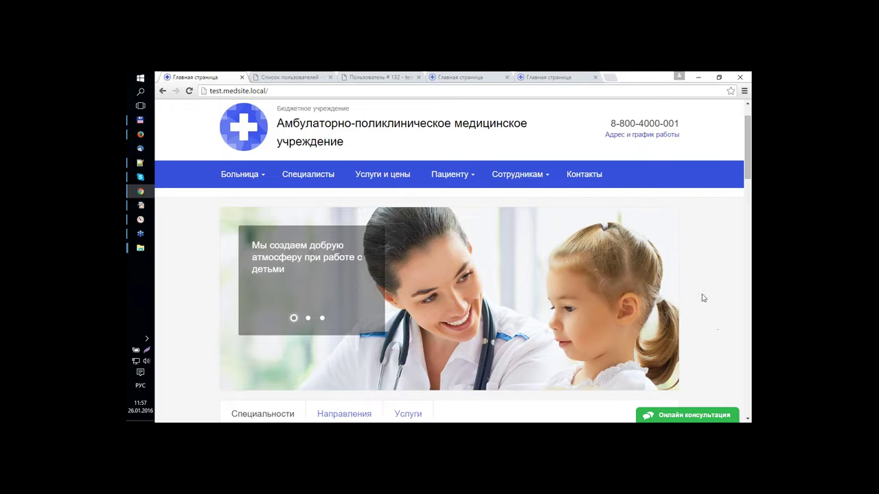
pyautogui.scroll(-2, 700, 295)
pyautogui.scroll(2, 701, 295)
pyautogui.moveTo(430, 355)
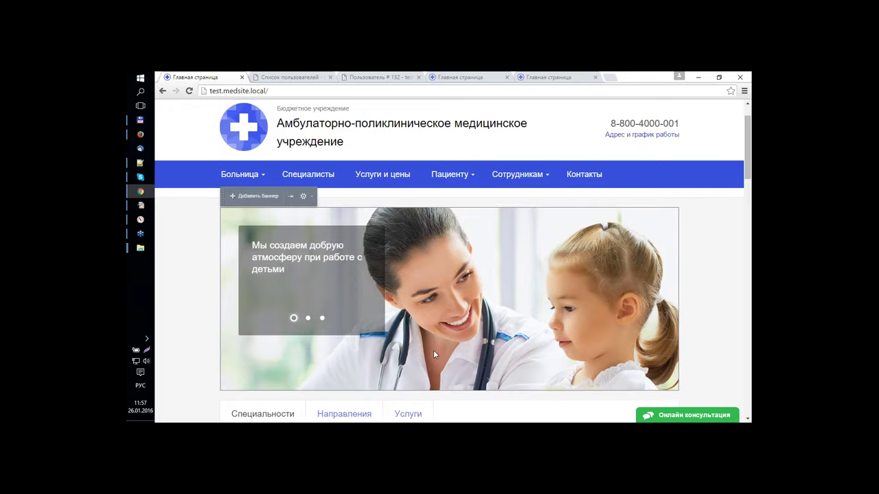
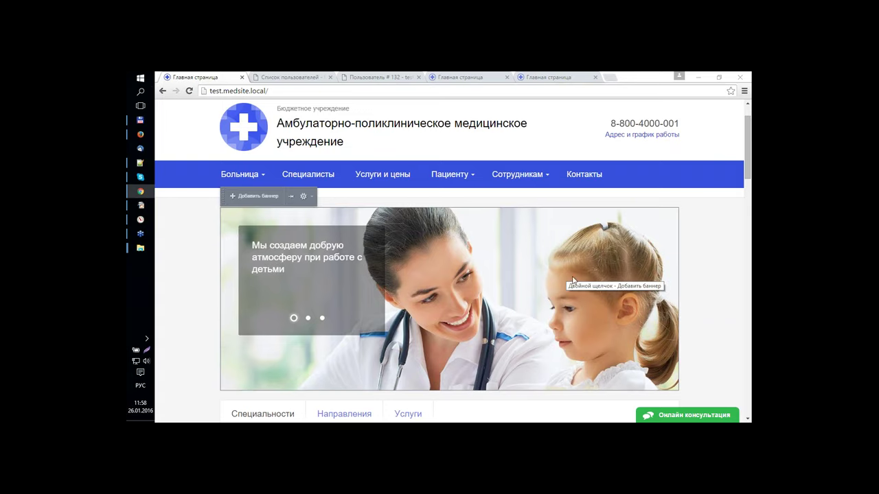
pyautogui.scroll(-1, 639, 312)
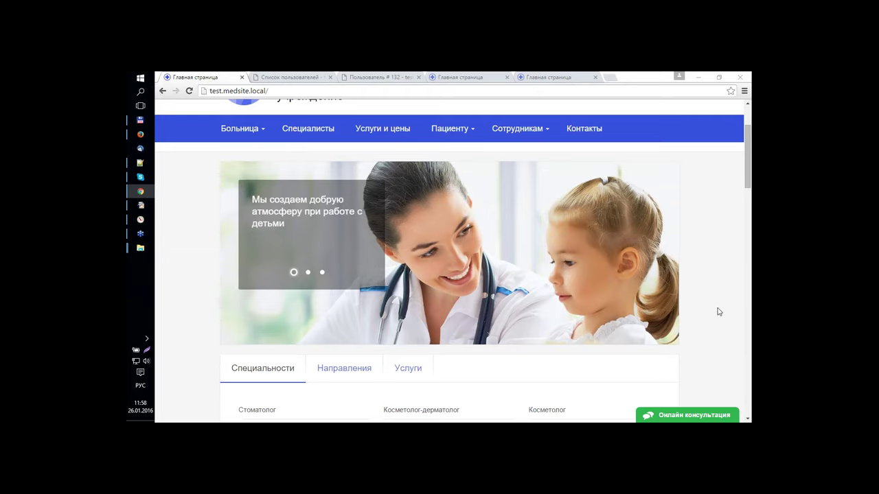
pyautogui.moveTo(617, 300)
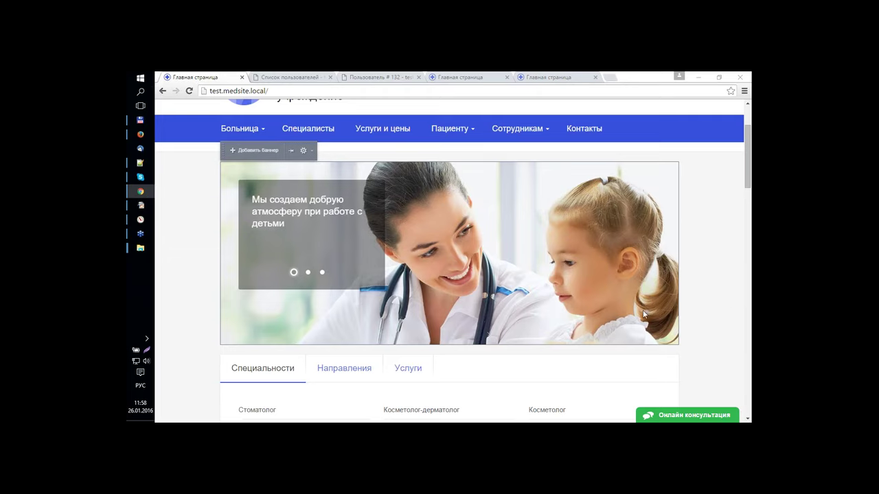
pyautogui.scroll(-2, 729, 299)
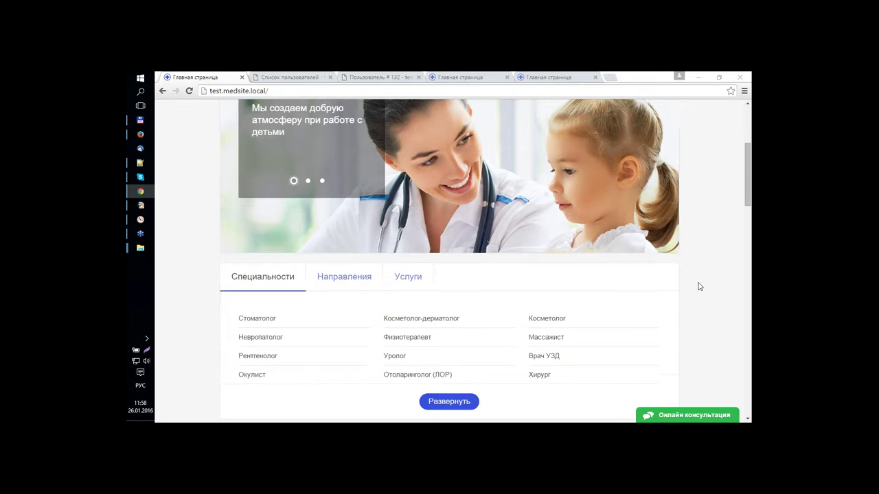
pyautogui.scroll(3, 667, 339)
pyautogui.moveTo(607, 337)
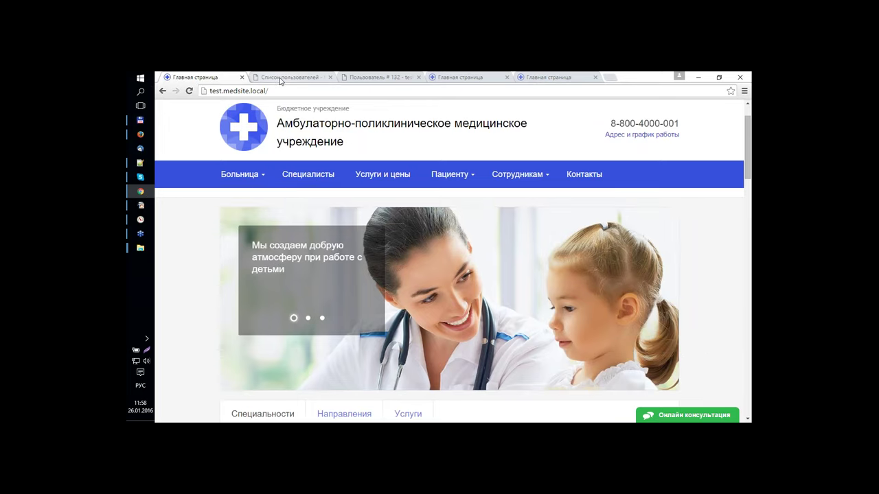
# - Open the list of banners in the Клиника section of the site administration's content
pyautogui.click(280, 79)
pyautogui.click(173, 191)
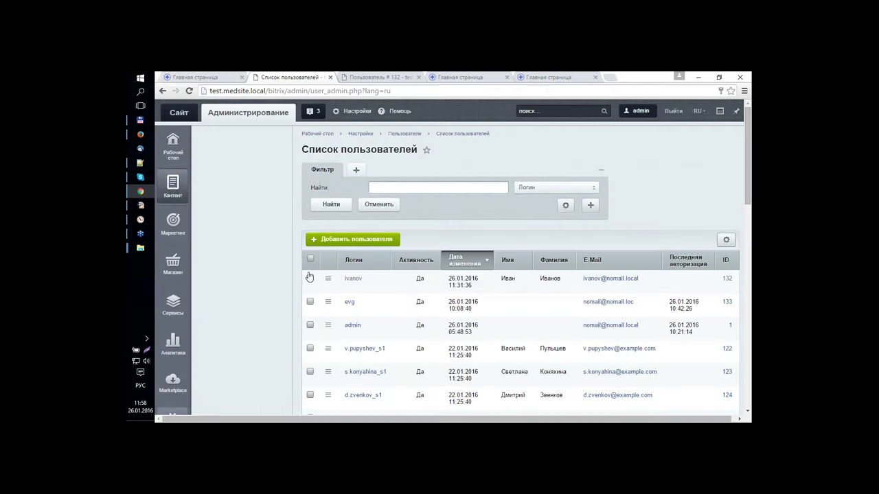
pyautogui.click(250, 195)
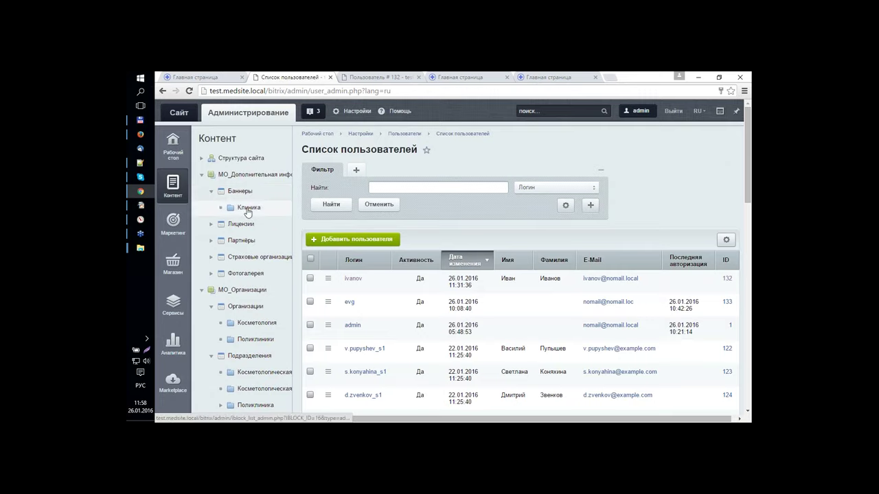
pyautogui.click(248, 208)
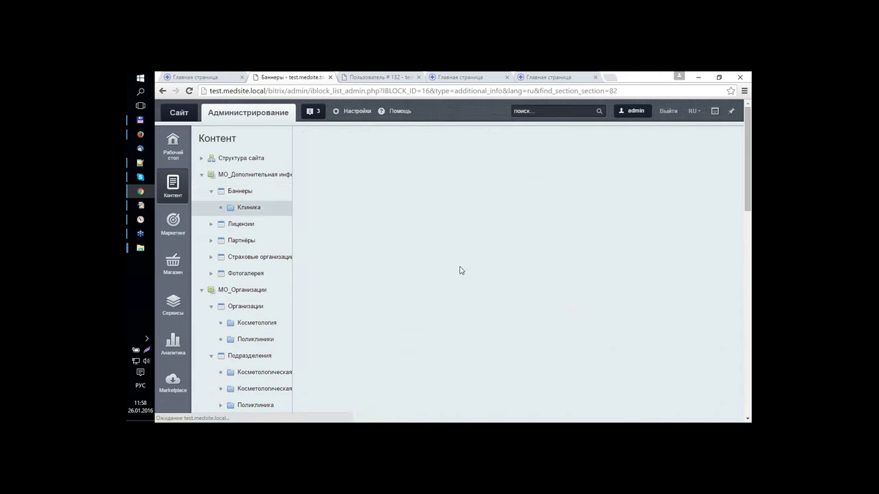
pyautogui.scroll(-1, 366, 294)
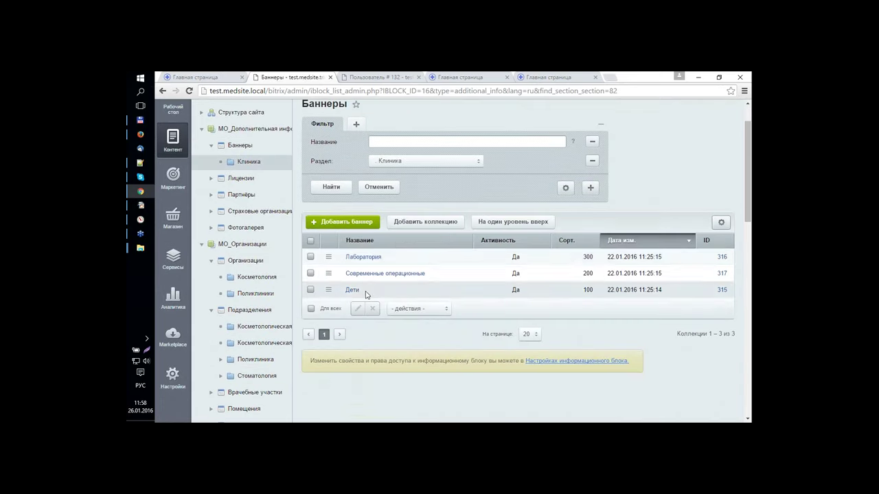
# - Open the Лаборатория banner, review its link, announcement picture and description, and close the administration page
pyautogui.click(363, 257)
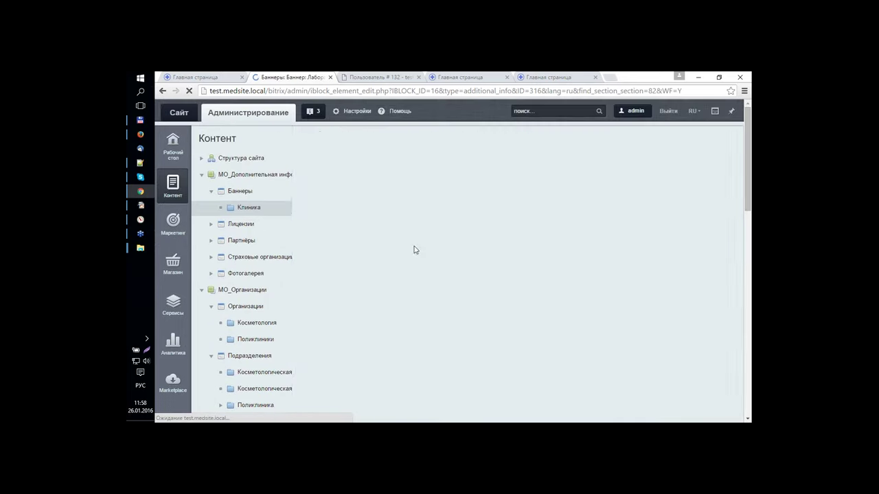
pyautogui.scroll(-3, 623, 245)
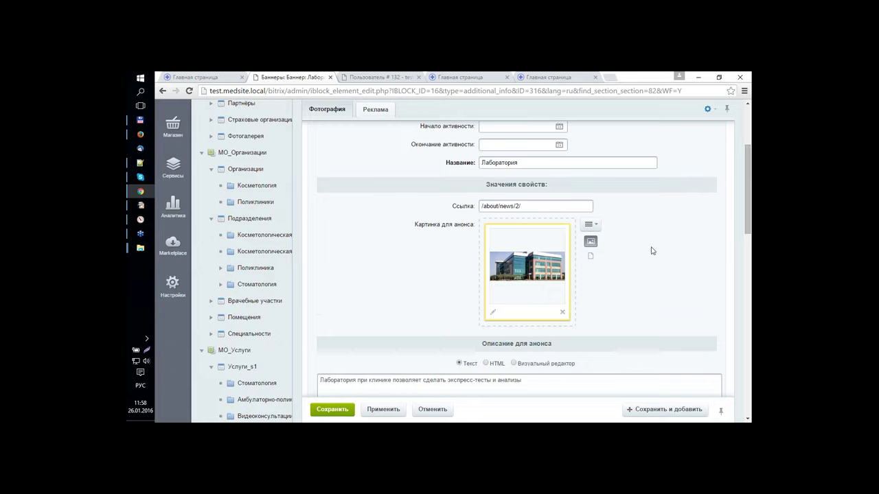
pyautogui.scroll(-3, 623, 245)
pyautogui.scroll(6, 235, 125)
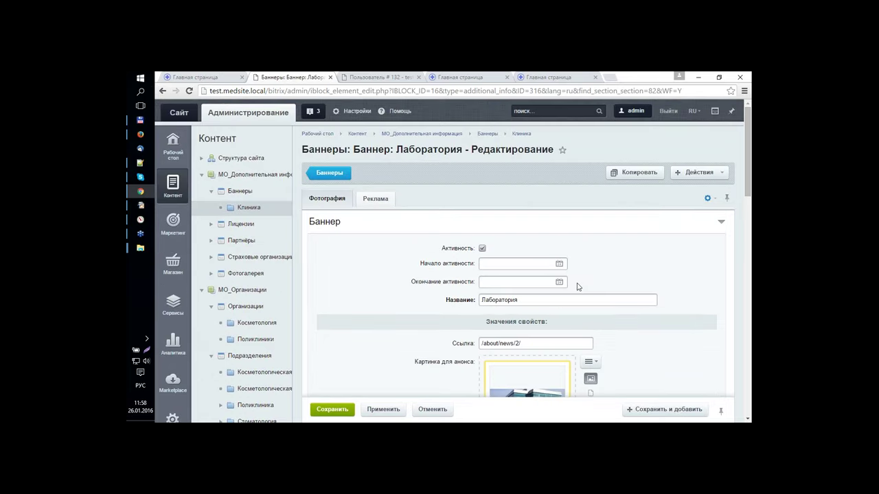
pyautogui.scroll(-2, 582, 289)
pyautogui.press('Tab')
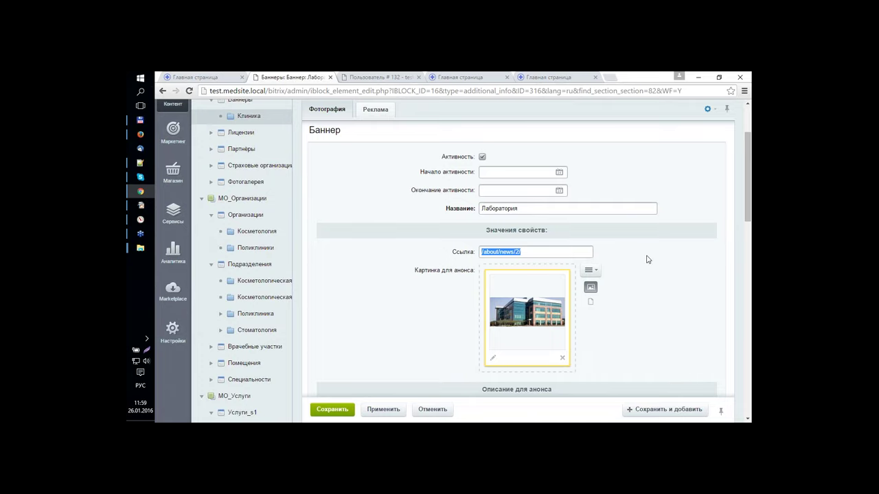
pyautogui.scroll(-2, 645, 261)
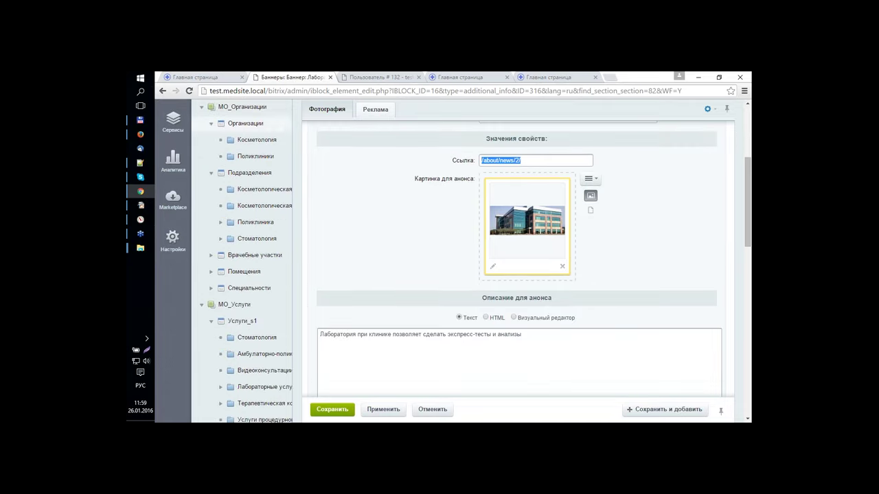
pyautogui.click(330, 78)
# - Expand the home page's Специальности block to the full list and examine the specialties in it
pyautogui.scroll(-4, 501, 304)
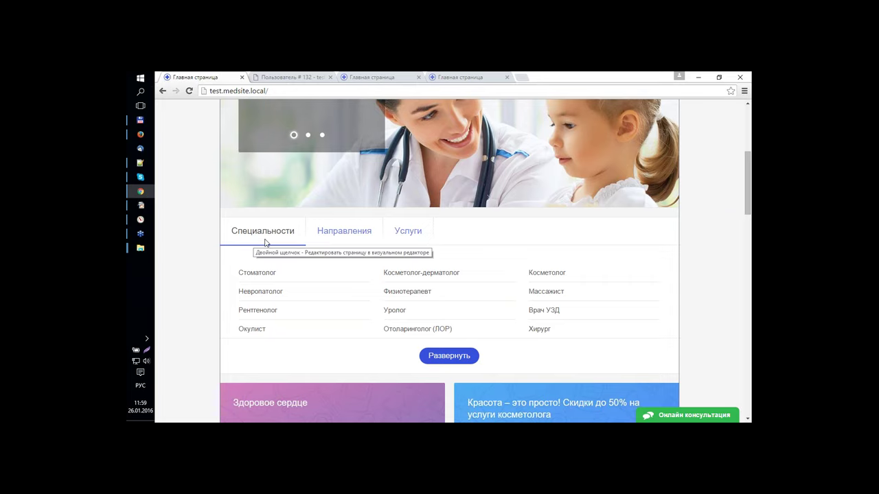
pyautogui.moveTo(353, 277)
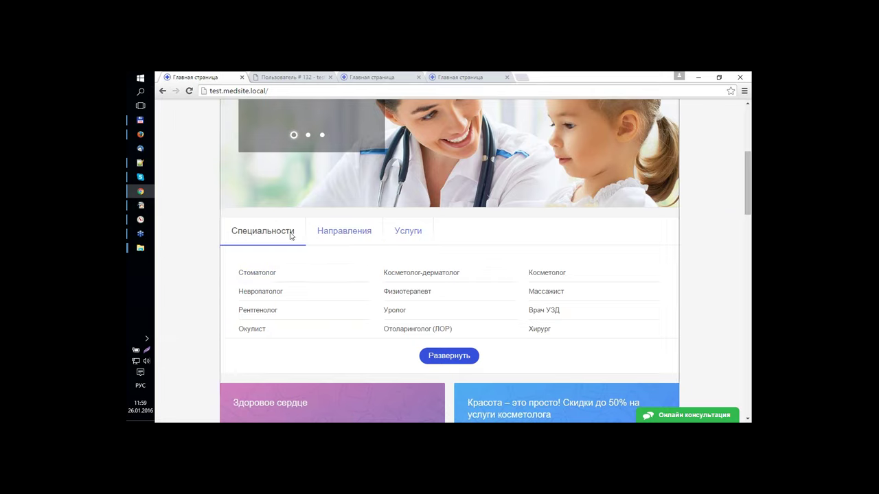
pyautogui.moveTo(450, 355)
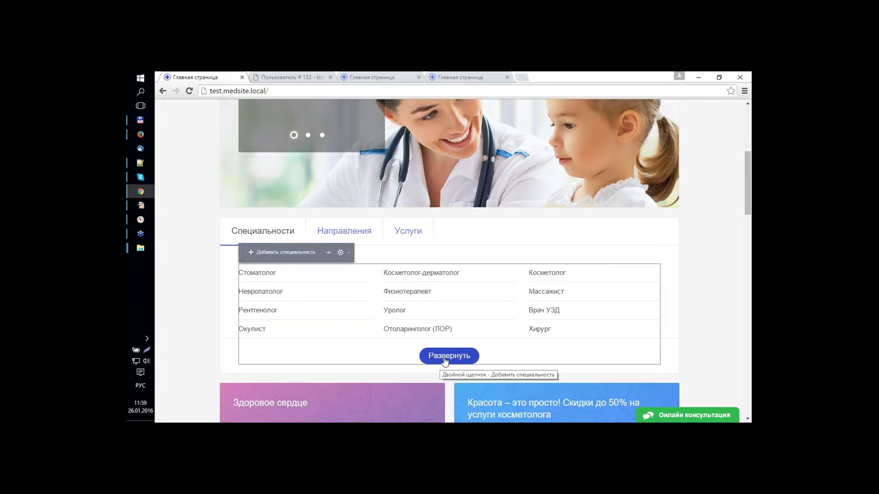
pyautogui.click(444, 356)
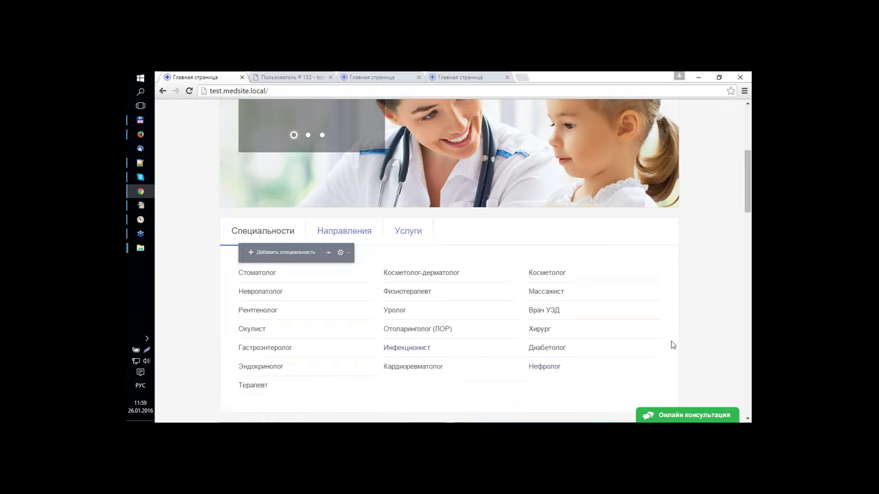
pyautogui.scroll(-3, 447, 310)
pyautogui.scroll(2, 413, 337)
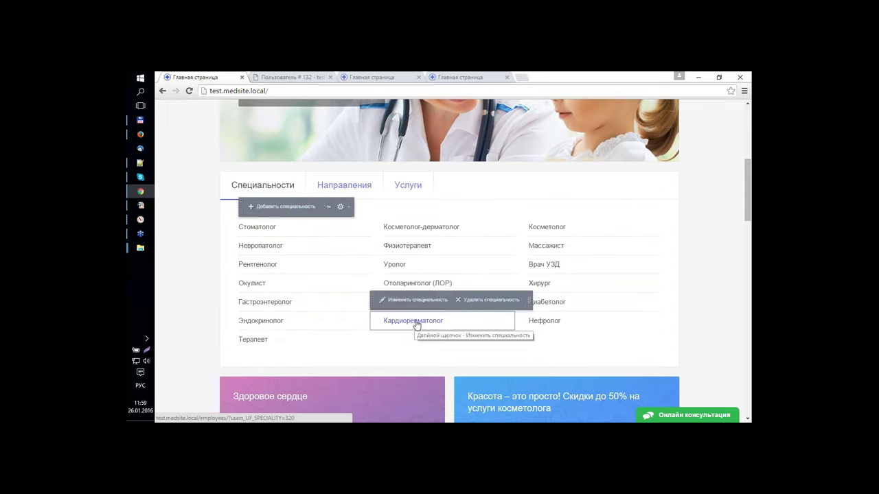
pyautogui.moveTo(592, 324)
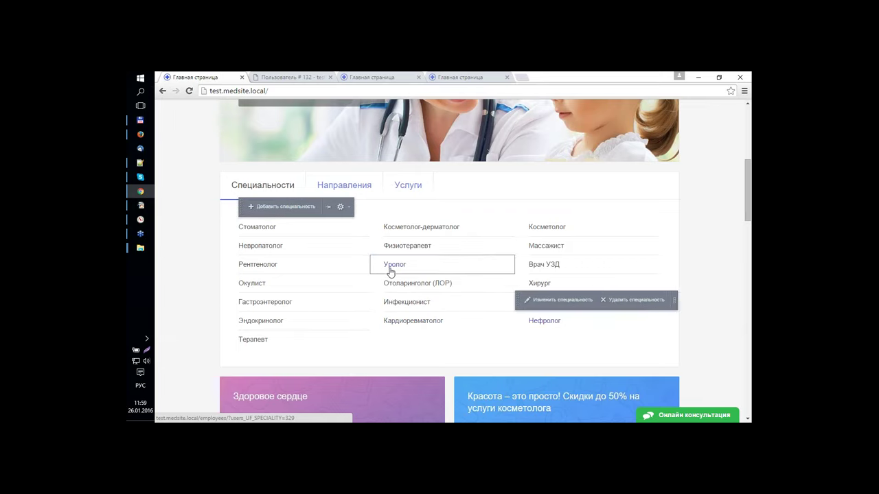
pyautogui.moveTo(391, 268)
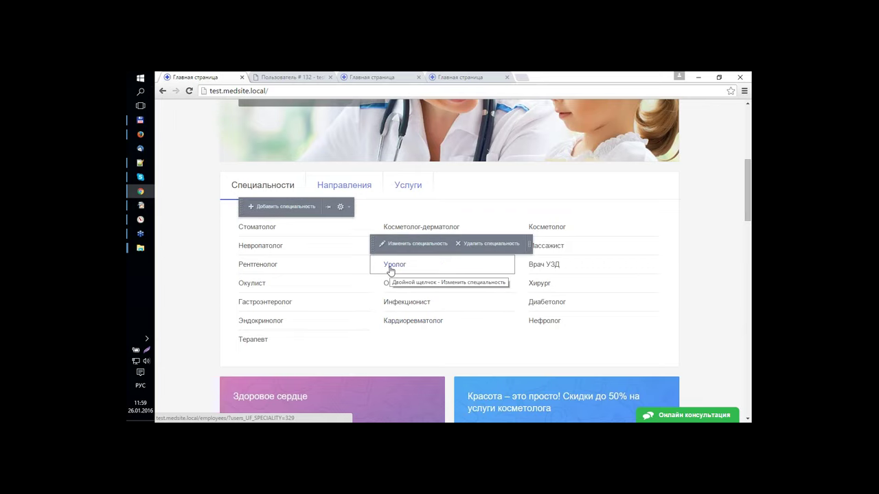
pyautogui.moveTo(418, 234)
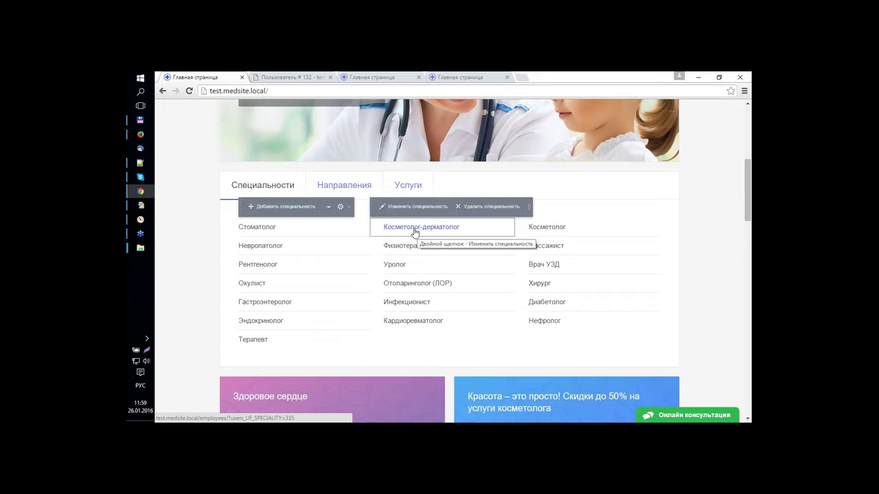
# - View the Направления and Услуги lists in the home page block
pyautogui.click(333, 187)
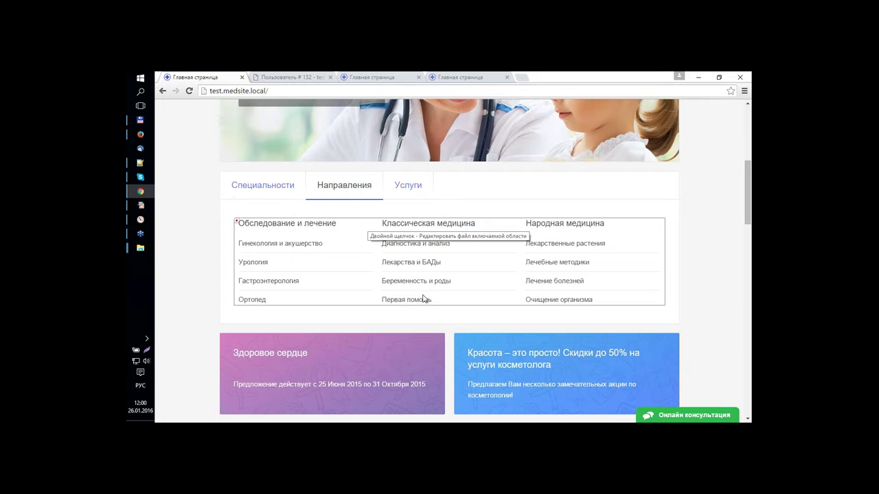
pyautogui.moveTo(424, 299)
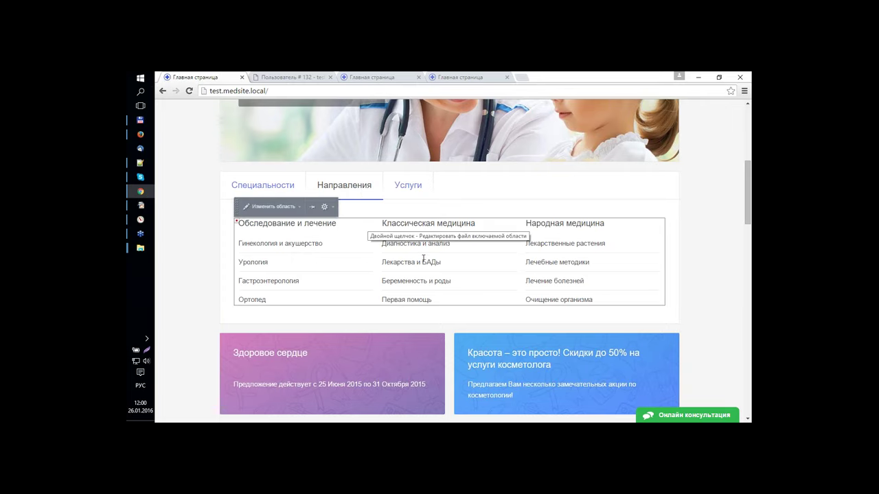
pyautogui.click(407, 186)
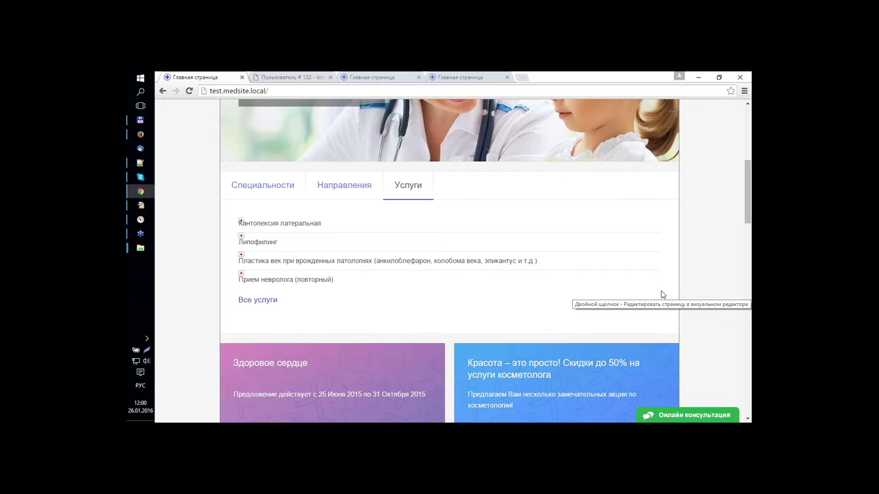
# - Open the Имплантация зубов vip service from the Стоматология section of Услуги_s1 in the site administration's content
pyautogui.click(296, 77)
pyautogui.click(173, 184)
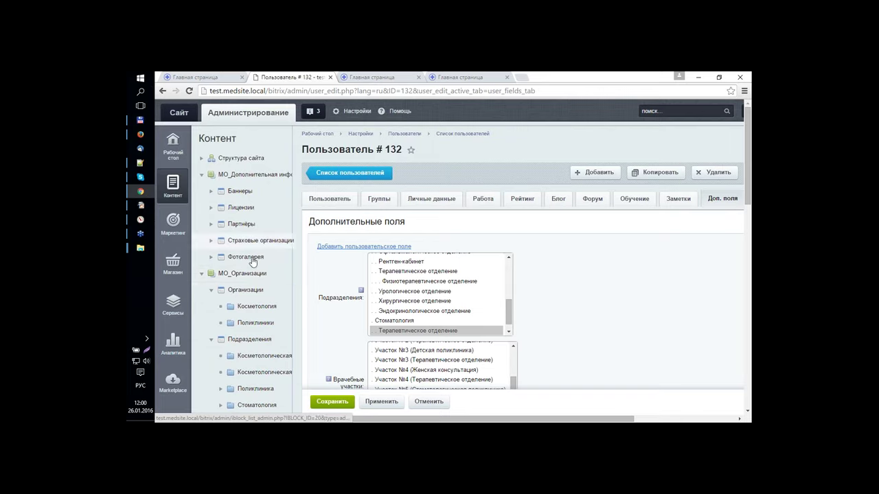
pyautogui.scroll(-10, 251, 182)
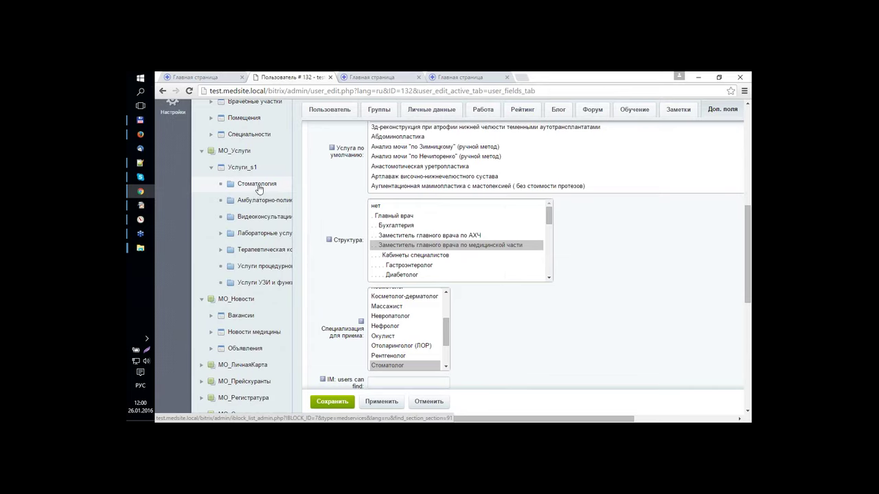
pyautogui.click(259, 185)
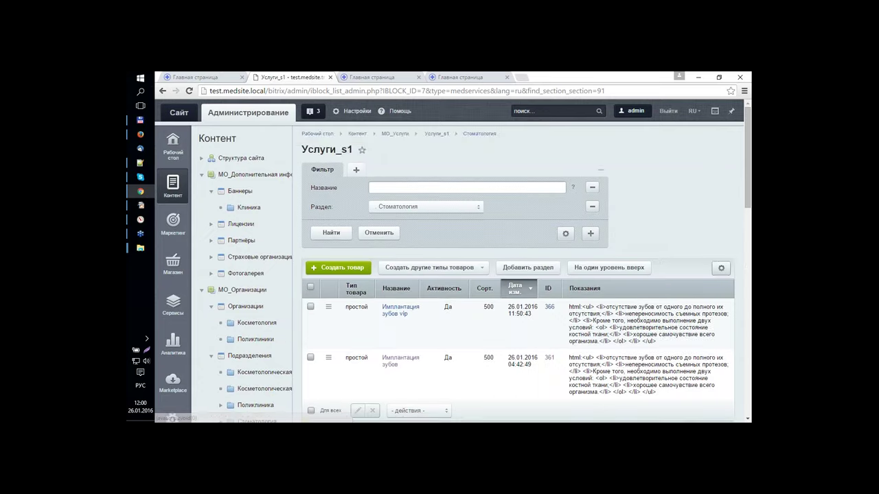
pyautogui.scroll(-1, 453, 261)
pyautogui.scroll(-1, 452, 288)
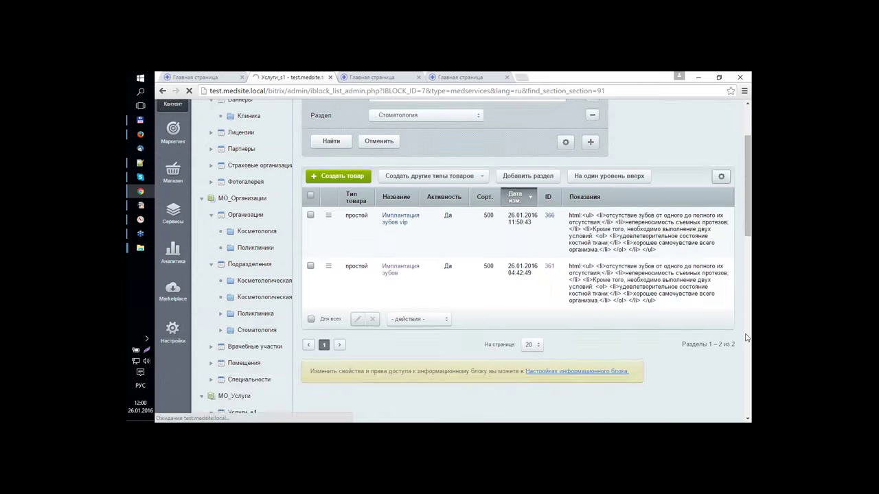
pyautogui.click(400, 215)
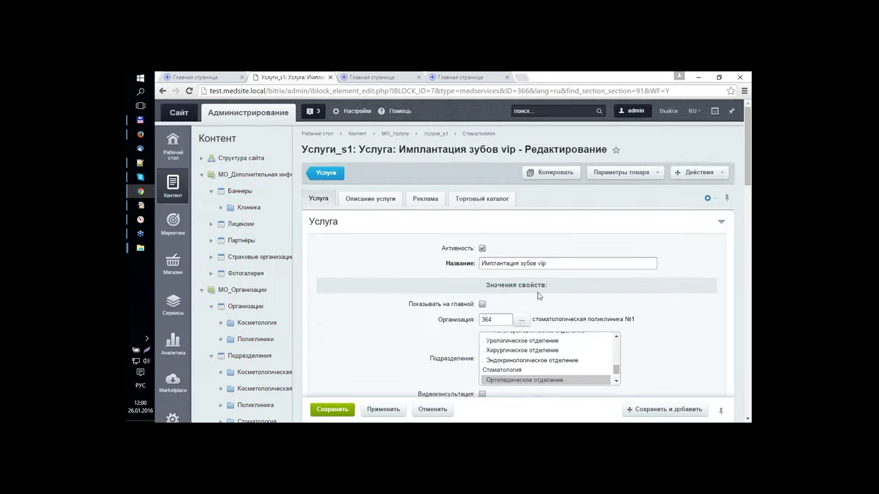
# - Enable Показывать на главной for the Имплантация зубов vip service and save it
pyautogui.scroll(-1, 349, 250)
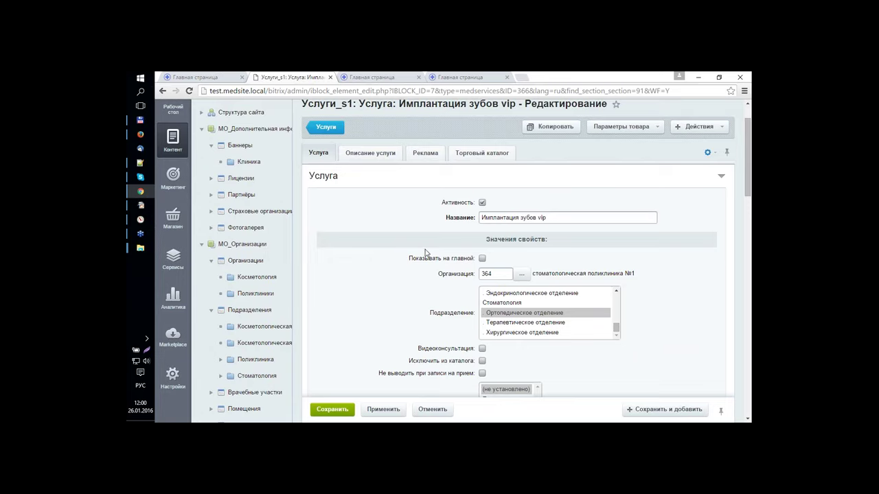
pyautogui.moveTo(407, 259); pyautogui.dragTo(478, 268)
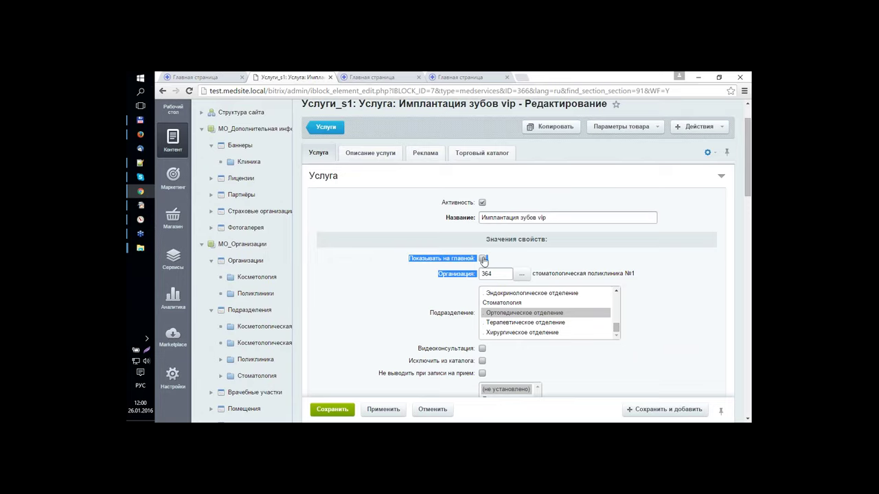
pyautogui.click(483, 260)
pyautogui.scroll(-2, 366, 350)
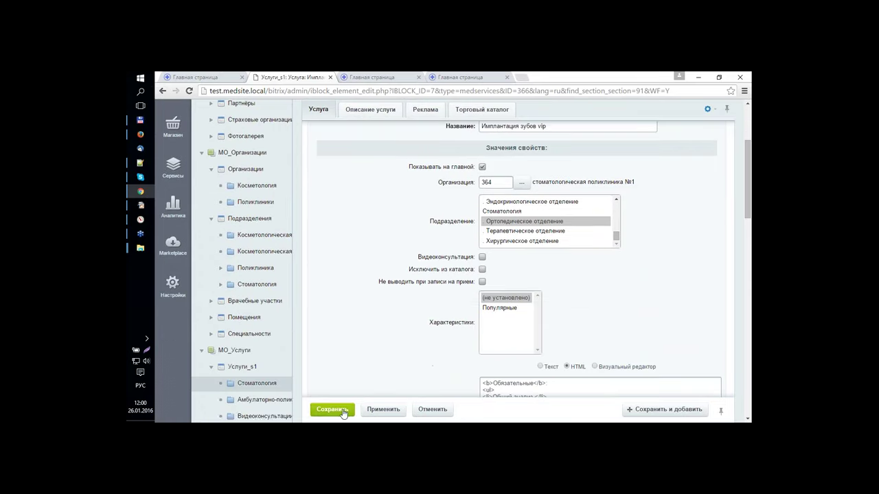
pyautogui.click(341, 411)
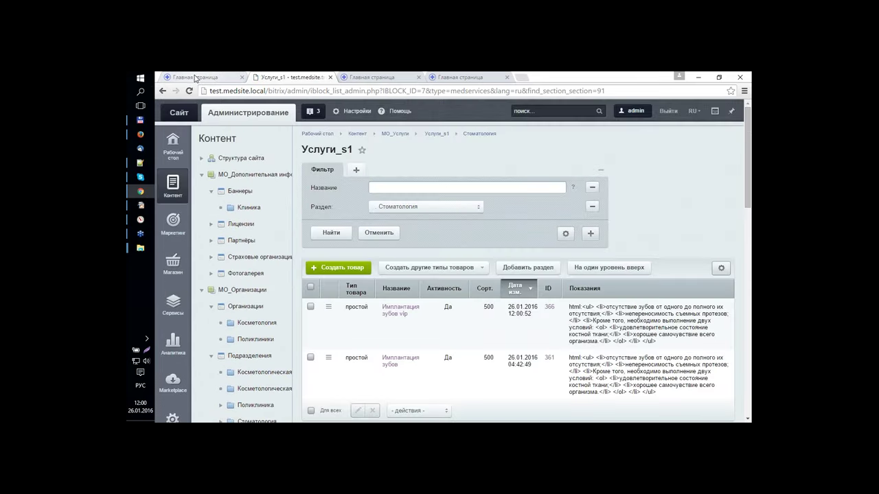
# - Reload the home page and view its Услуги list
pyautogui.click(196, 78)
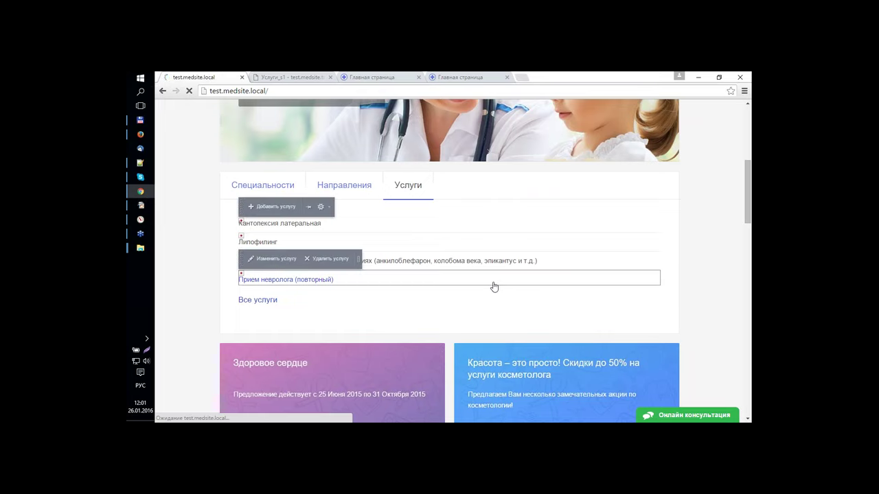
pyautogui.press('F5')
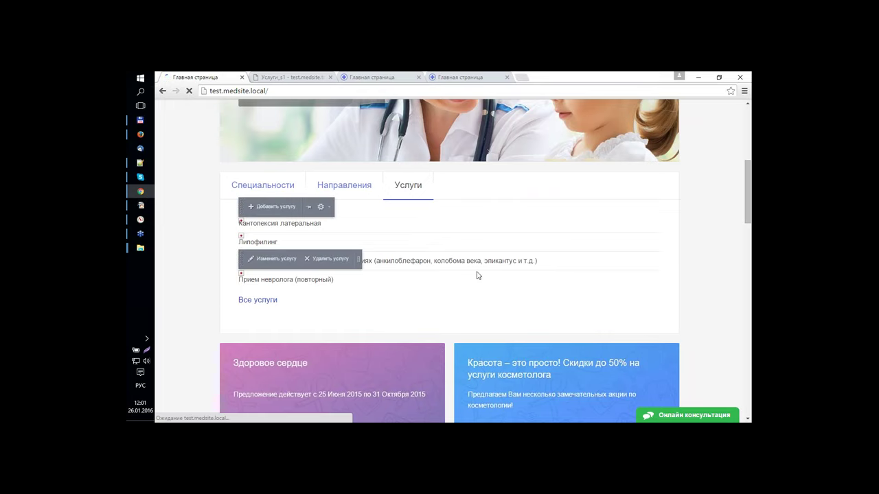
pyautogui.click(410, 187)
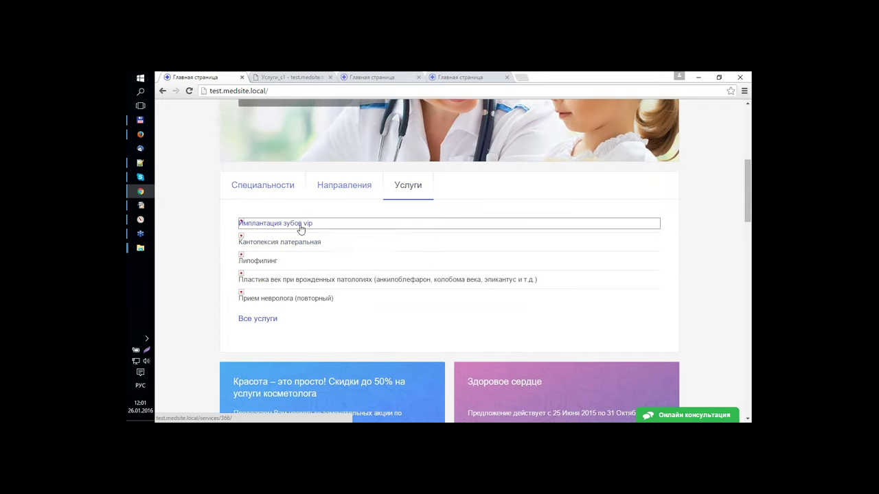
# - Open the Имплантация зубов vip service page in a separate tab, review its indications and Врачи по услуге block, and close it
pyautogui.moveTo(301, 229)
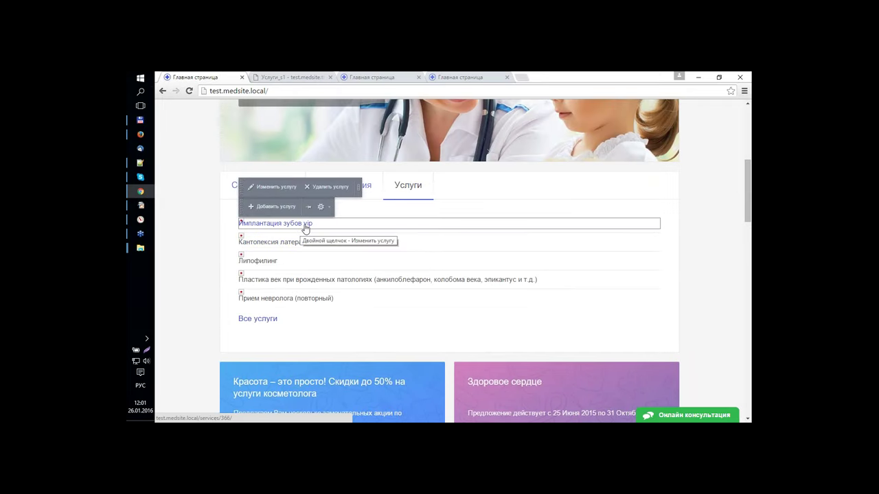
pyautogui.middleClick(301, 227)
pyautogui.hotkey('ctrl', 'Tab')
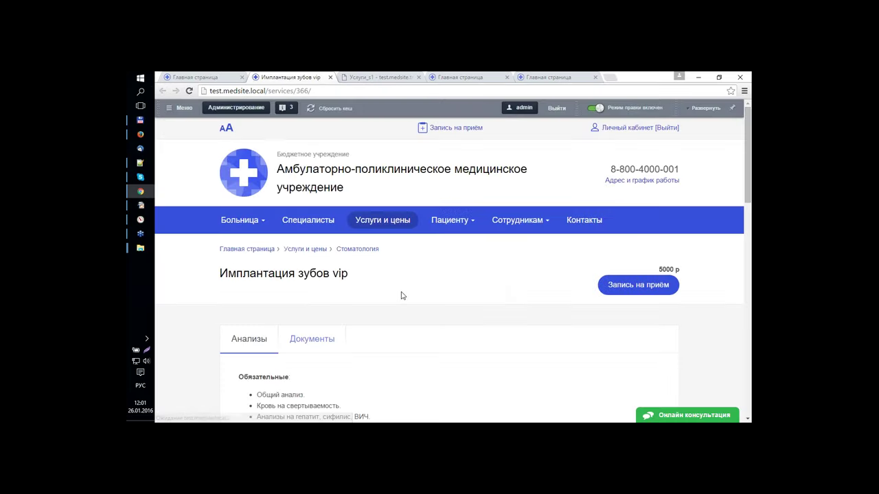
pyautogui.scroll(-7, 405, 295)
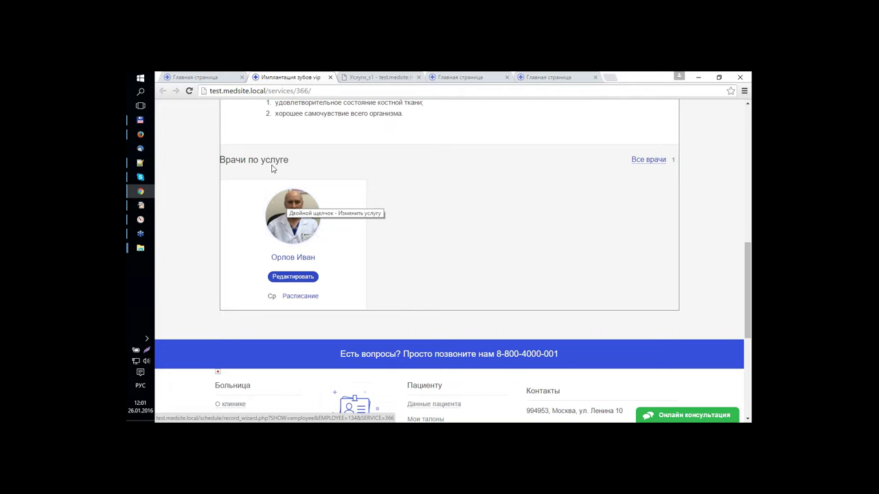
pyautogui.tripleClick(219, 160)
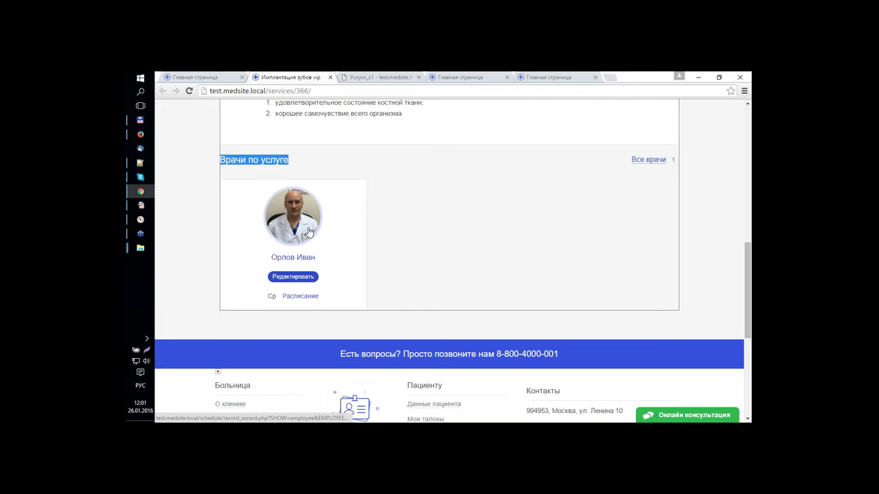
pyautogui.scroll(3, 392, 252)
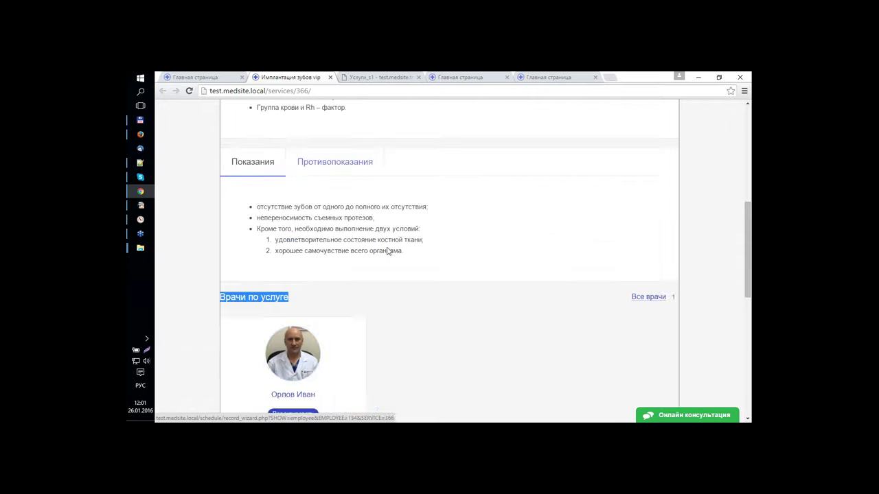
pyautogui.scroll(3, 698, 274)
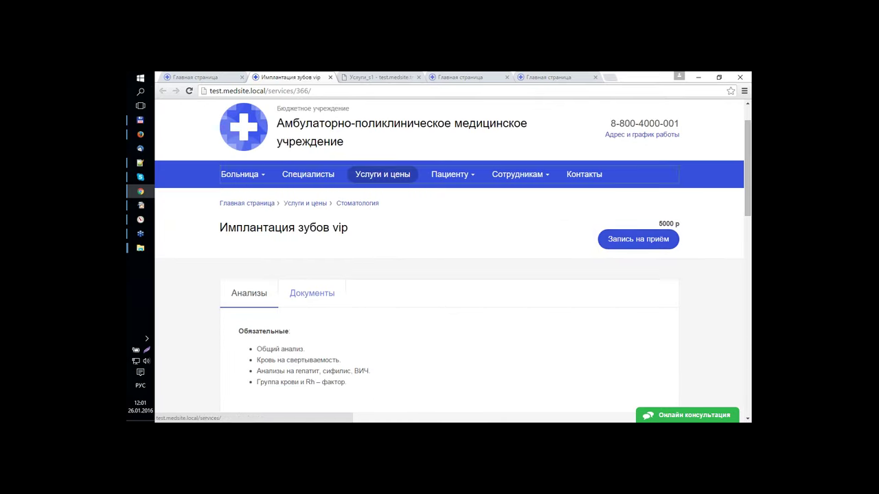
pyautogui.click(331, 77)
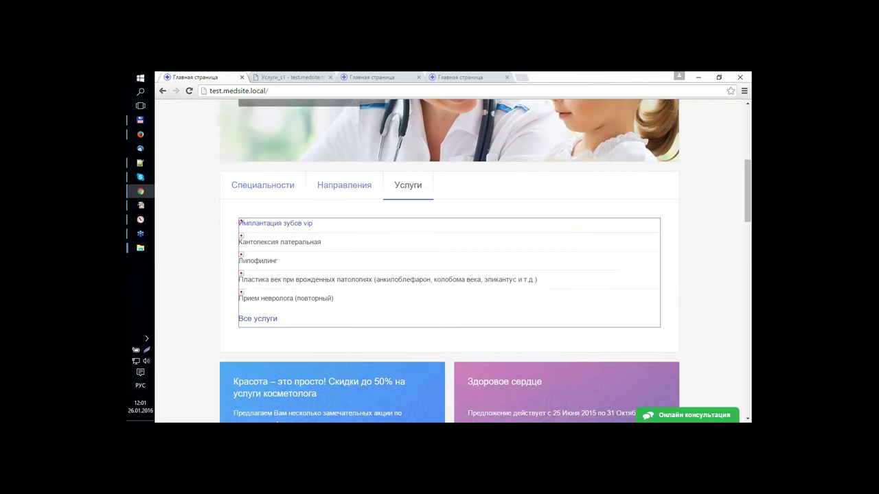
# - Examine the home page's promotional banners, the Новости и объявления block and the wide AIR FLOW banner
pyautogui.scroll(-3, 659, 300)
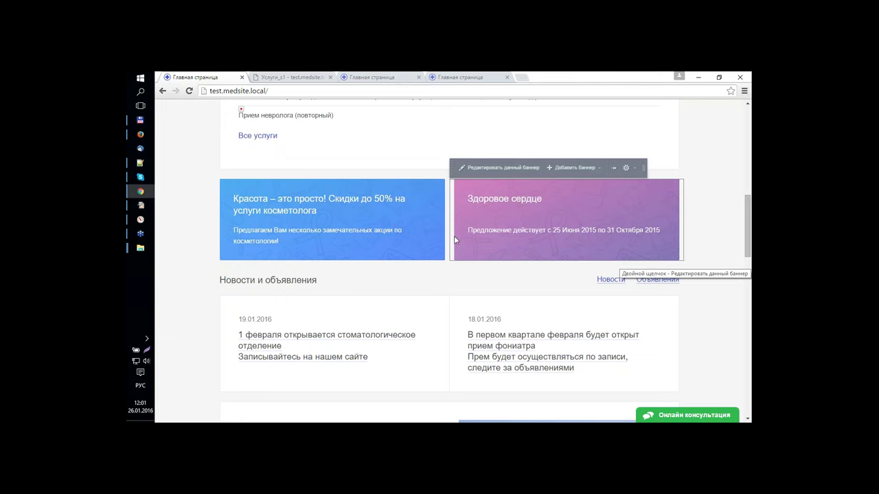
pyautogui.scroll(-3, 441, 243)
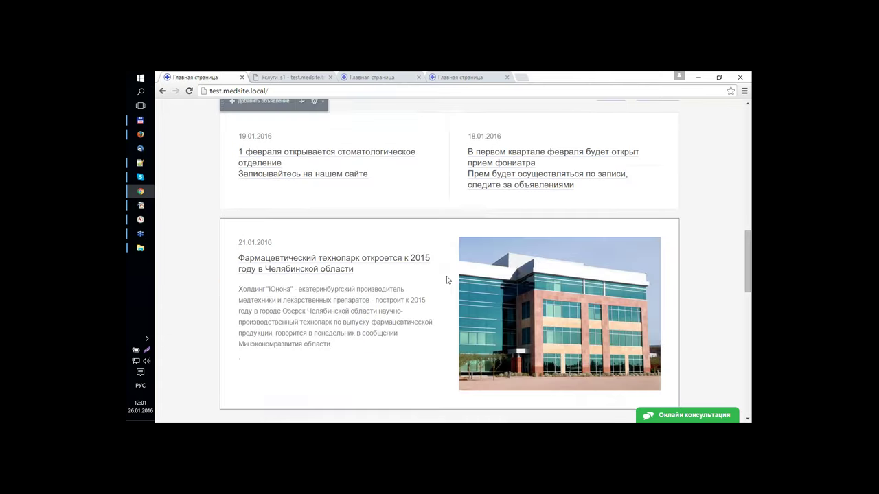
pyautogui.scroll(-2, 446, 280)
pyautogui.scroll(5, 446, 280)
pyautogui.scroll(-5, 446, 280)
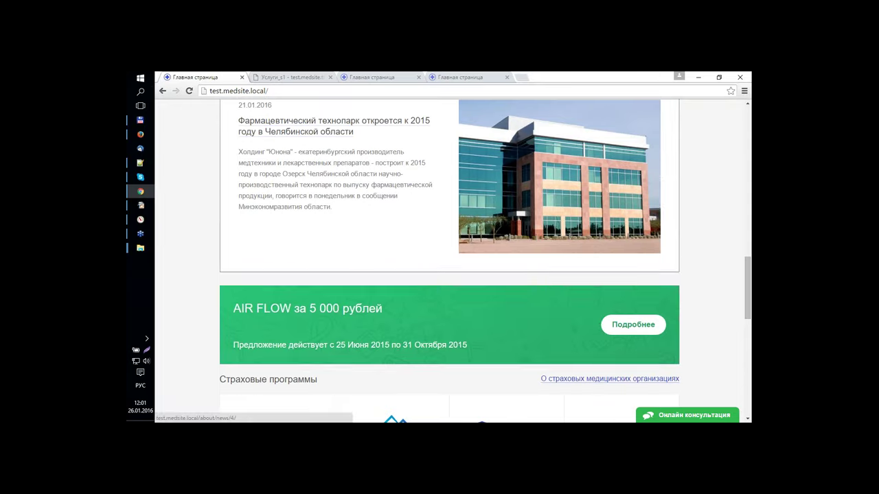
pyautogui.moveTo(463, 308)
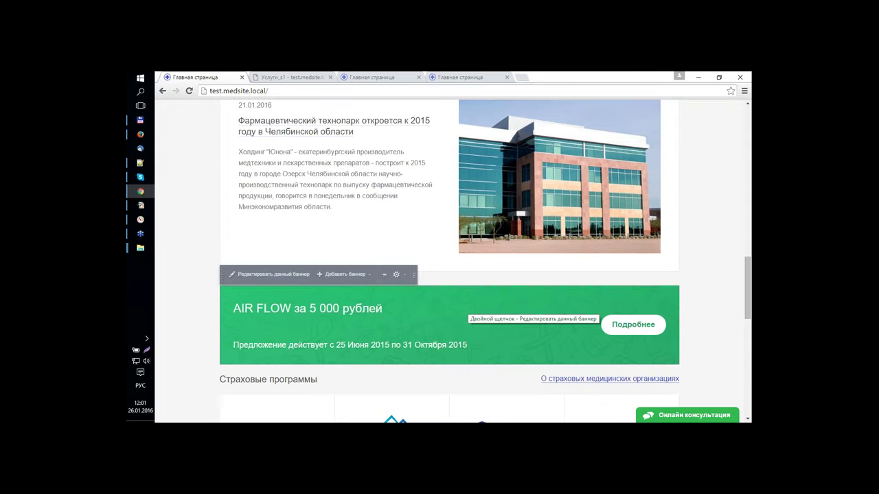
pyautogui.scroll(4, 464, 315)
pyautogui.scroll(-2, 464, 314)
pyautogui.scroll(-2, 363, 195)
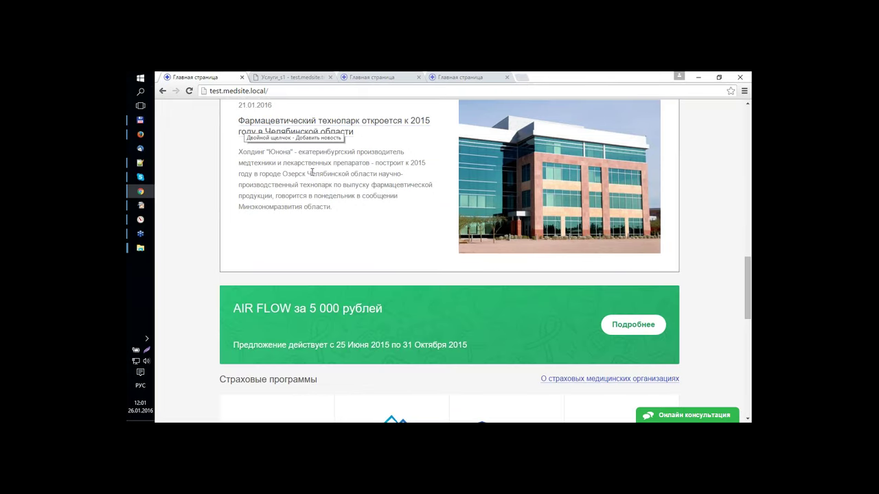
# - Open the Баннеры list under Баннерная реклама in the administration's marketing section
pyautogui.click(293, 78)
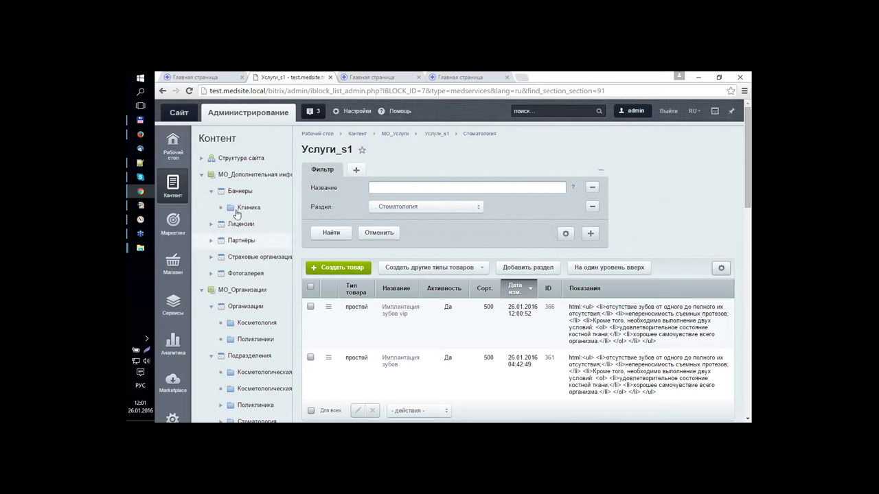
pyautogui.click(173, 223)
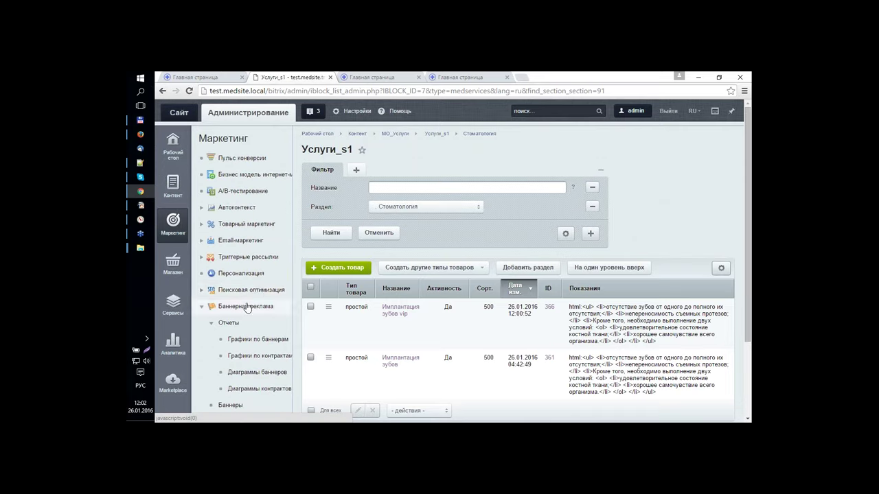
pyautogui.scroll(-3, 247, 307)
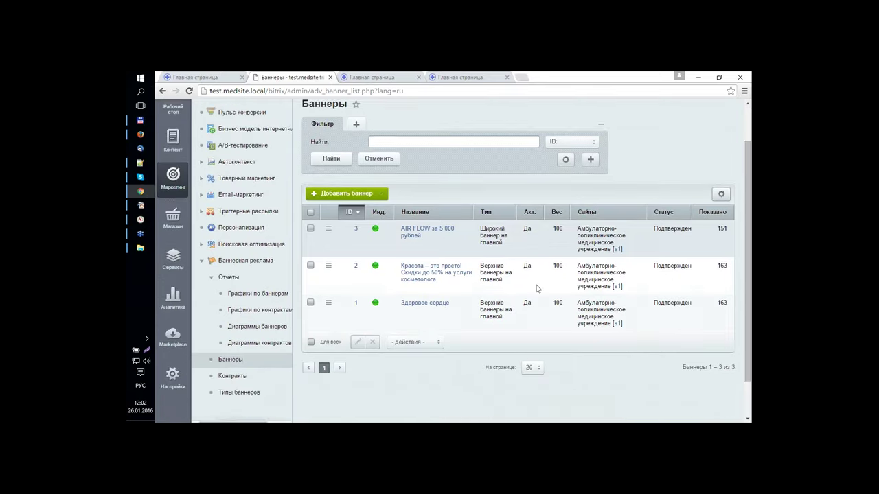
pyautogui.scroll(-3, 539, 288)
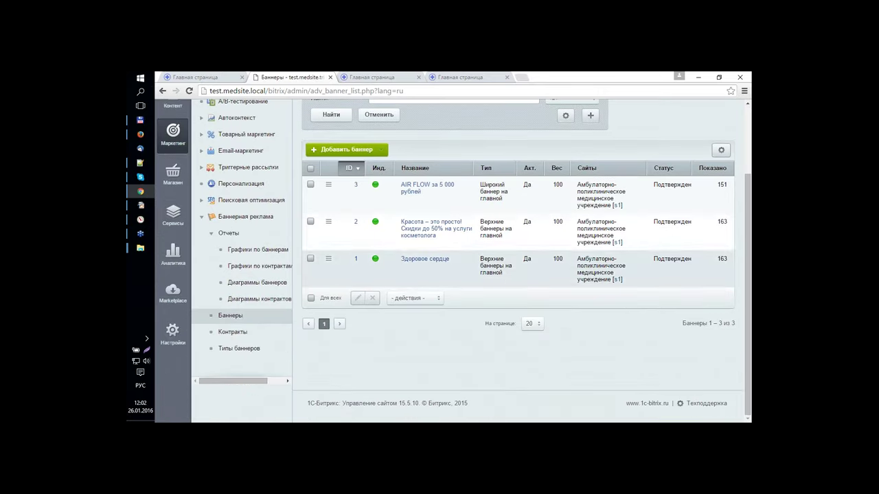
# - Compare the listed advertising banners with the two upper banners and the wide AIR FLOW banner on the home page
pyautogui.hotkey('ctrl', 'shift', 'Tab')
pyautogui.scroll(6, 441, 250)
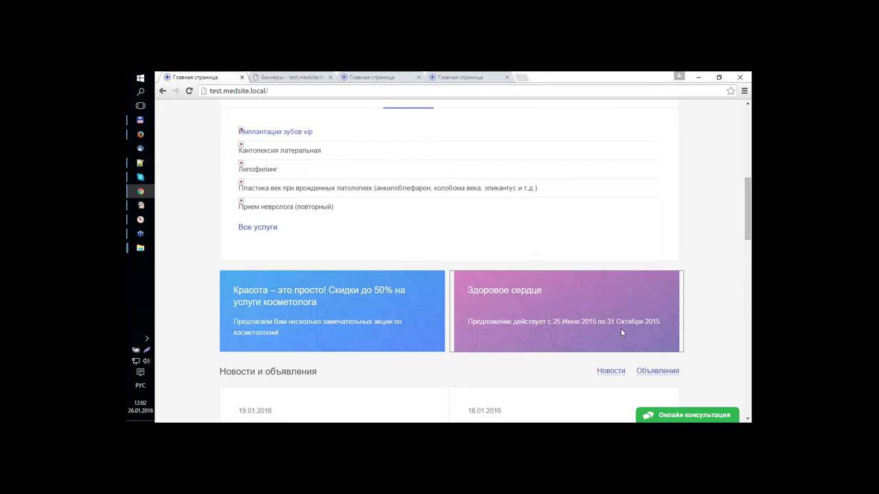
pyautogui.moveTo(621, 328)
pyautogui.scroll(-8, 645, 307)
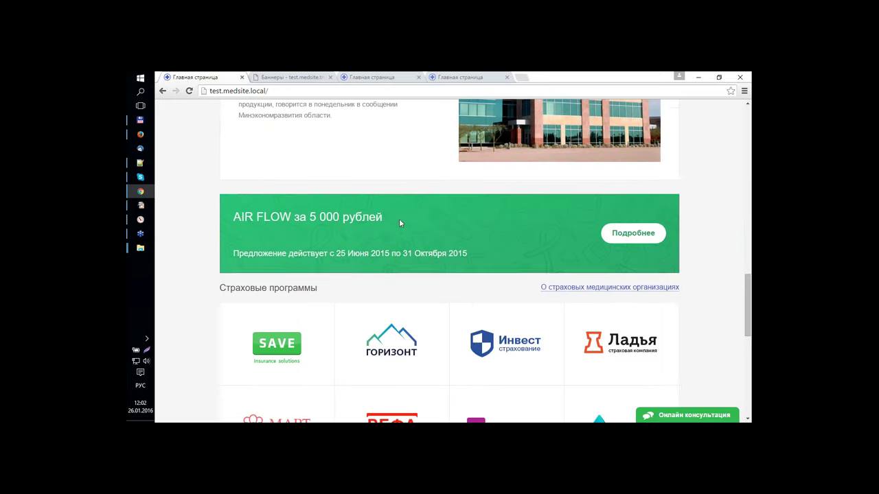
pyautogui.moveTo(407, 225)
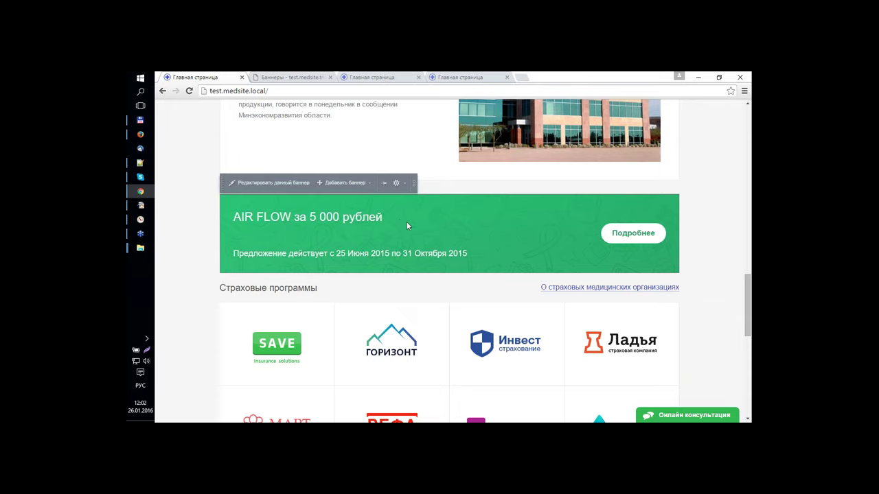
# - Duplicate the AIR FLOW за 5 000 рублей banner in the advertising banner list and open the copy for editing
pyautogui.click(285, 77)
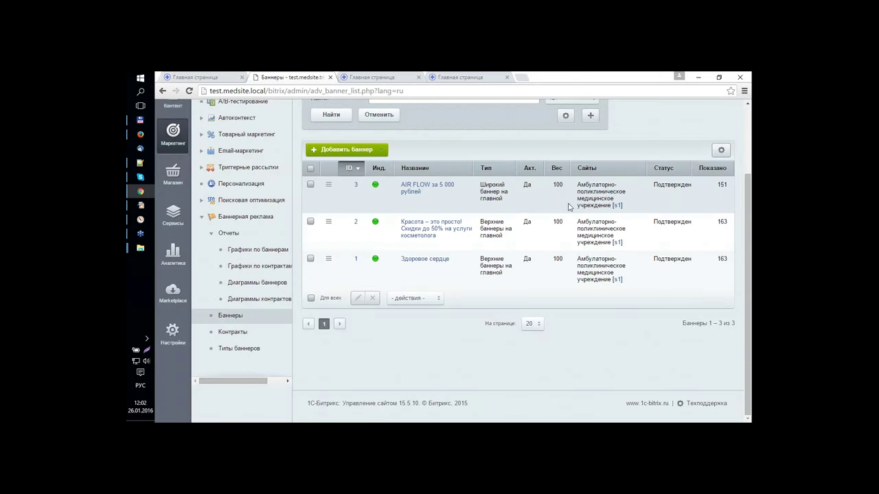
pyautogui.click(329, 185)
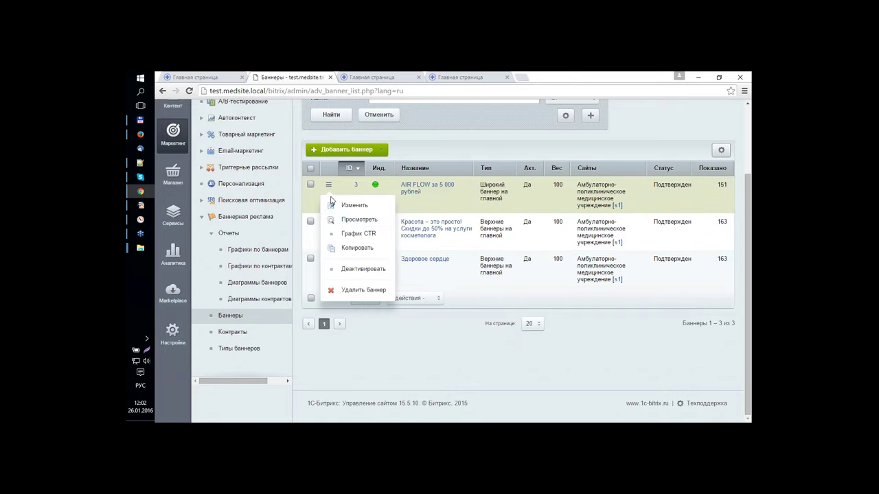
pyautogui.click(481, 271)
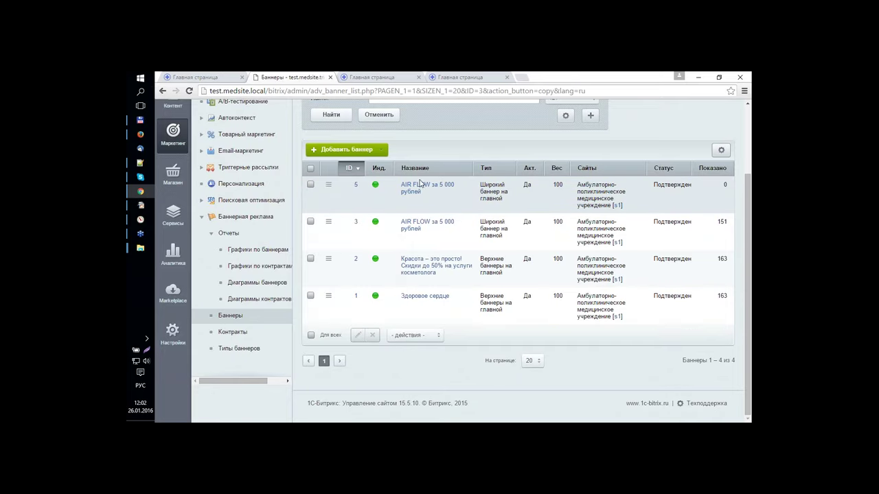
pyautogui.click(355, 187)
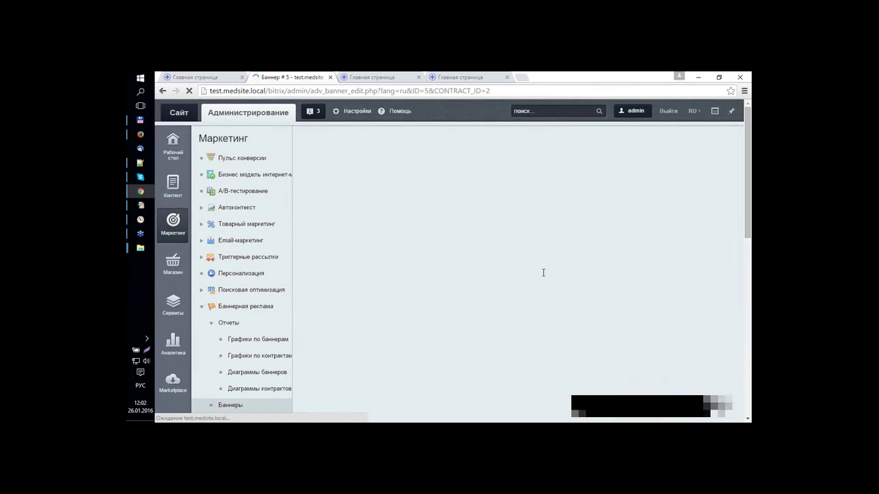
# - Rename the duplicated AIR FLOW banner as "Все услуги за 3000 р."
pyautogui.scroll(-2, 543, 270)
pyautogui.scroll(-1, 742, 274)
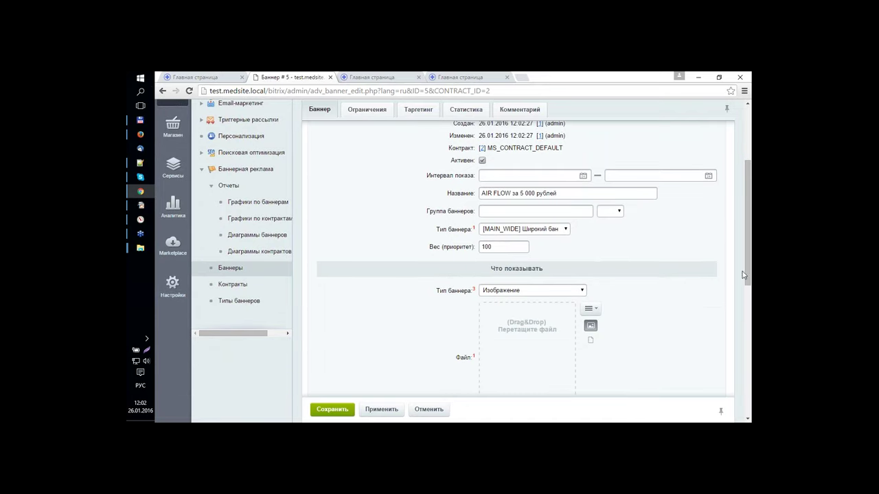
pyautogui.tripleClick(565, 193)
pyautogui.write('B')
# - Review the banner type choices, keeping [MAIN_WIDE] Широкий баннер на главной selected, and inspect the weight (priority) field
pyautogui.scroll(-2, 717, 238)
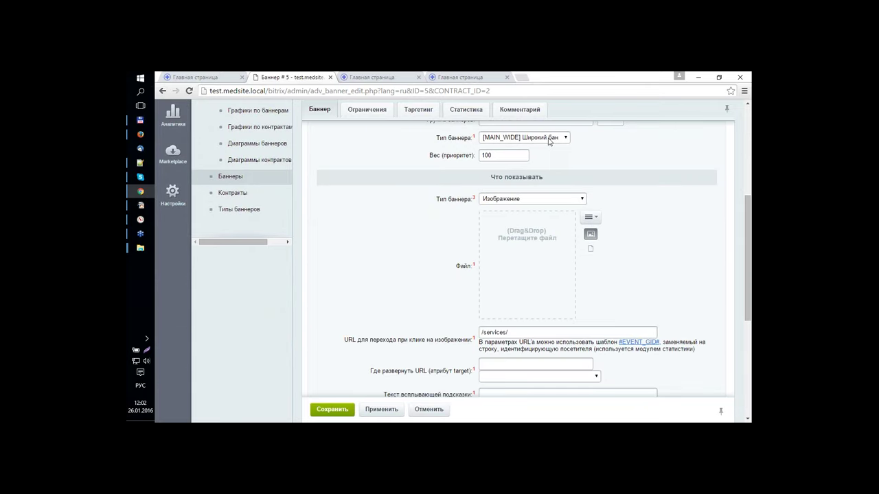
pyautogui.click(549, 141)
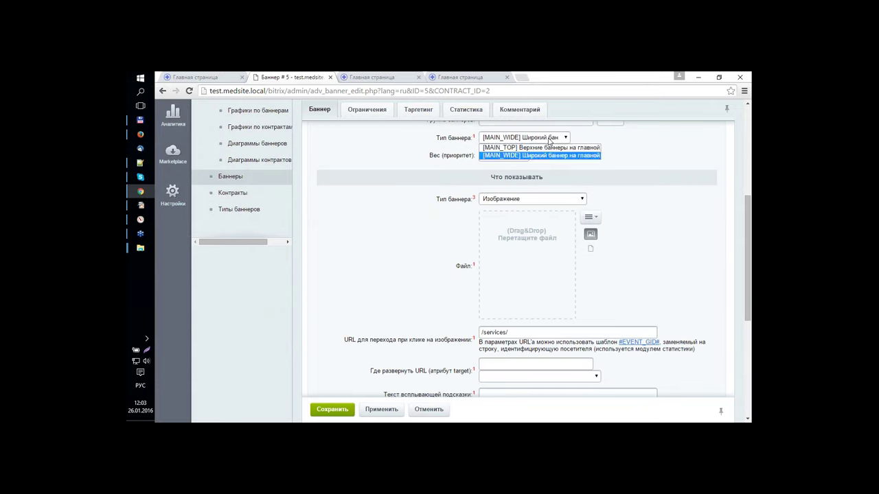
pyautogui.click(549, 141)
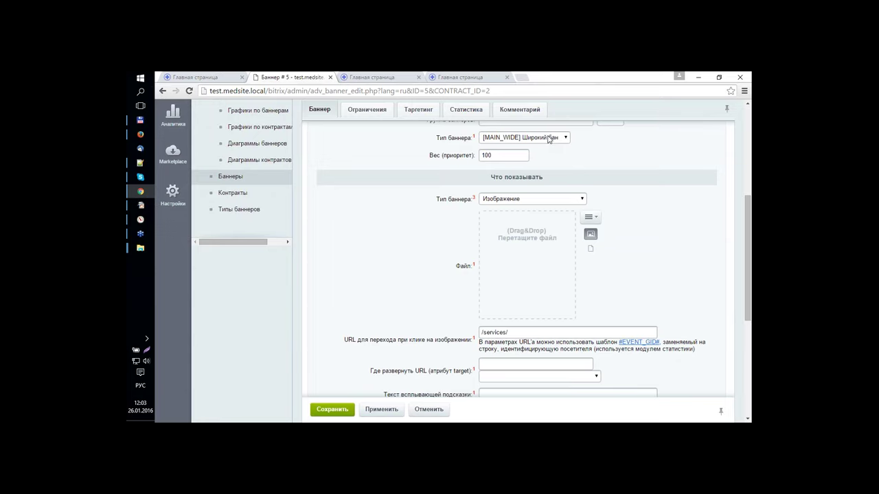
pyautogui.click(549, 141)
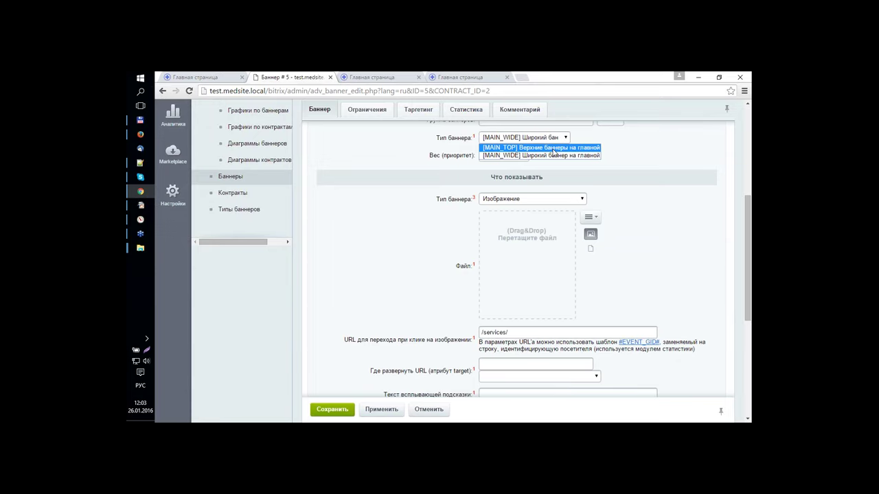
pyautogui.click(555, 157)
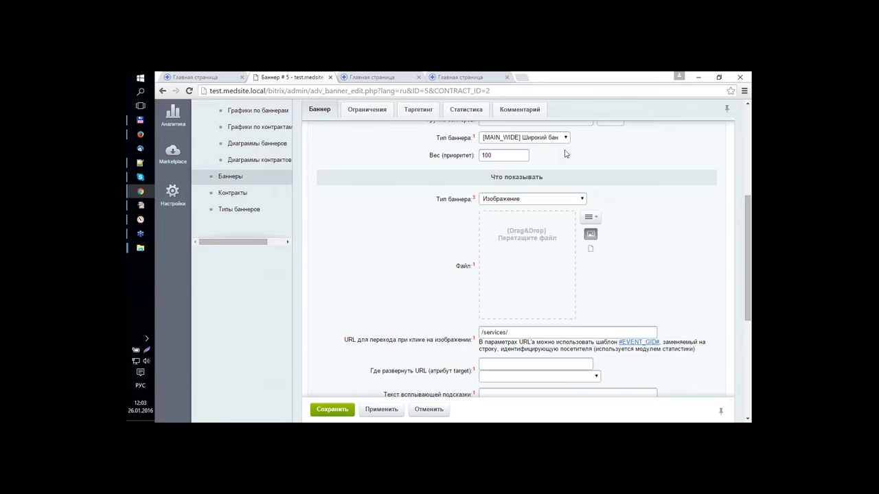
pyautogui.doubleClick(496, 156)
pyautogui.scroll(-1, 689, 206)
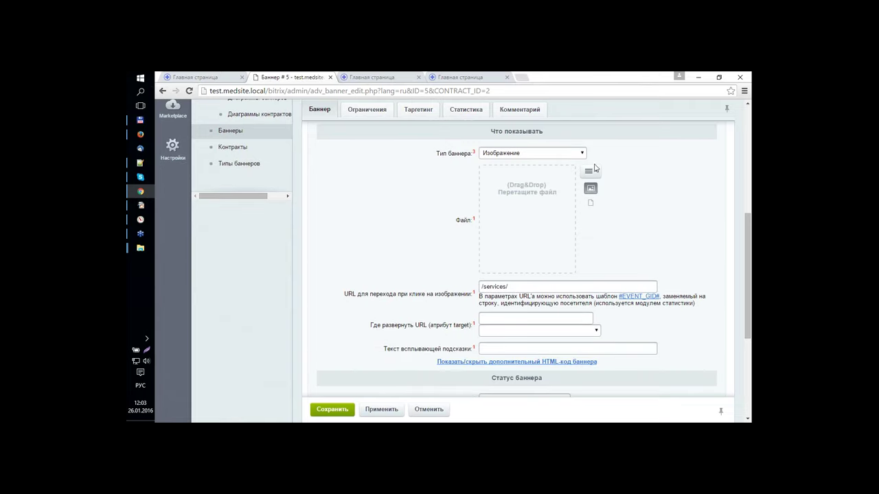
# - Compare the banner's image and click-through URL settings with the wide AIR FLOW banner and its Подробнее link on the home page
pyautogui.click(197, 76)
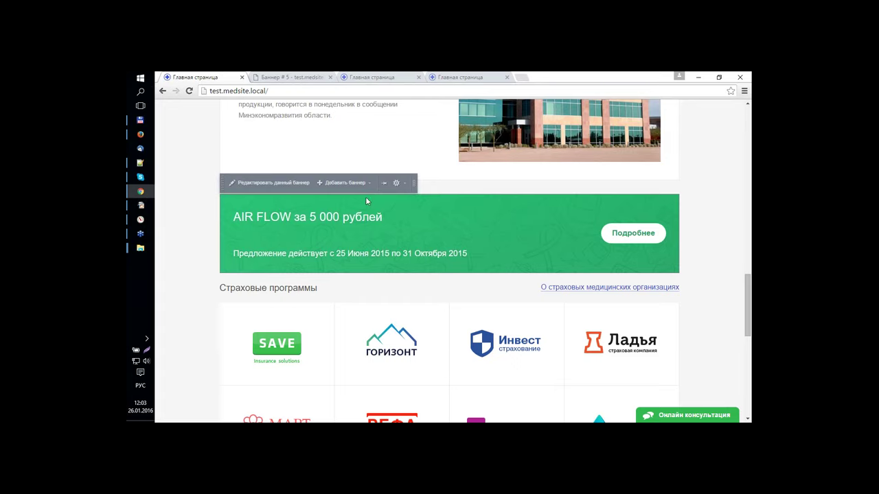
pyautogui.hotkey('ctrl', 'Tab')
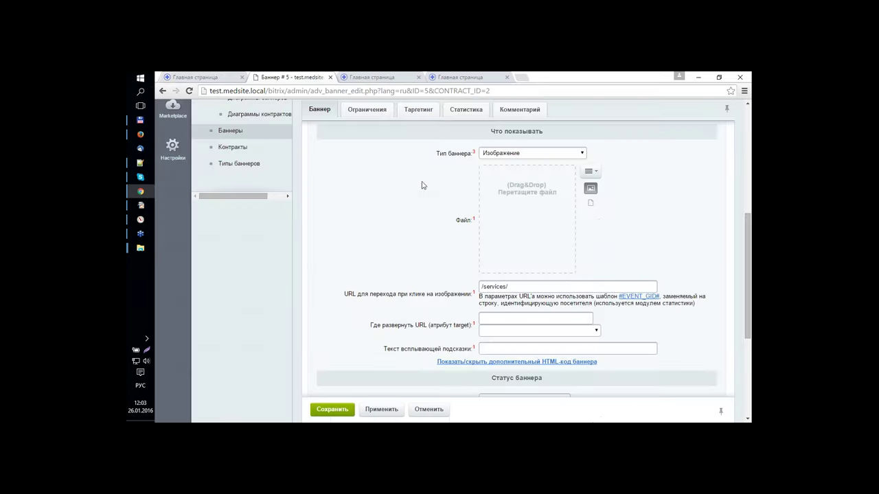
pyautogui.scroll(-2, 597, 222)
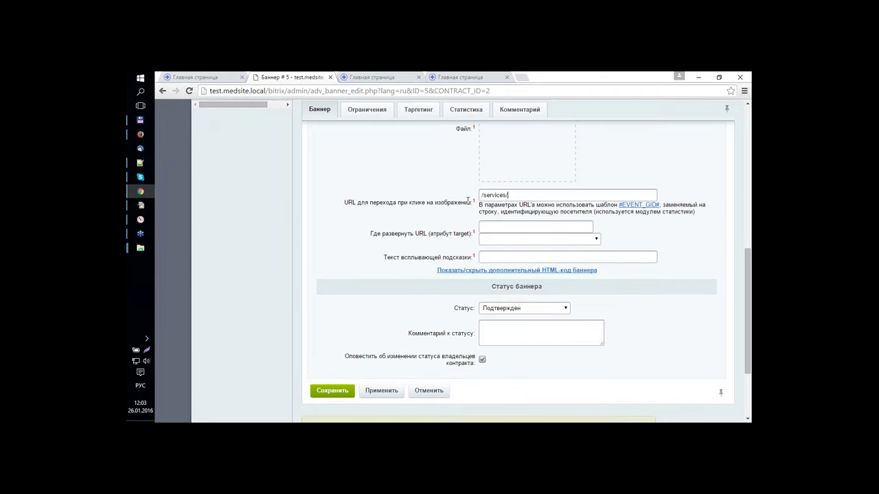
pyautogui.hotkey('ctrl', 'a')
pyautogui.hotkey('ctrl', 'shift', 'Tab')
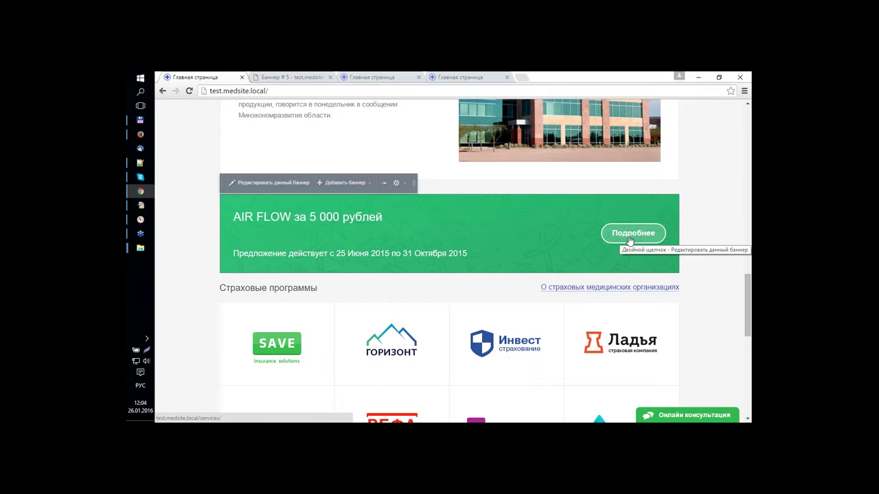
pyautogui.hotkey('ctrl', 'Tab')
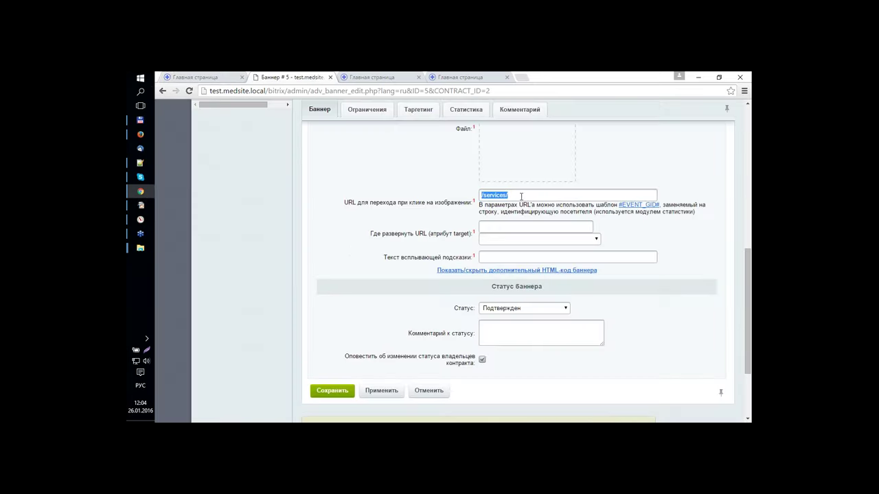
# - Open the clinic site's Медицинские новости page and copy the /about/news/ path from its address
pyautogui.click(359, 77)
pyautogui.click(258, 180)
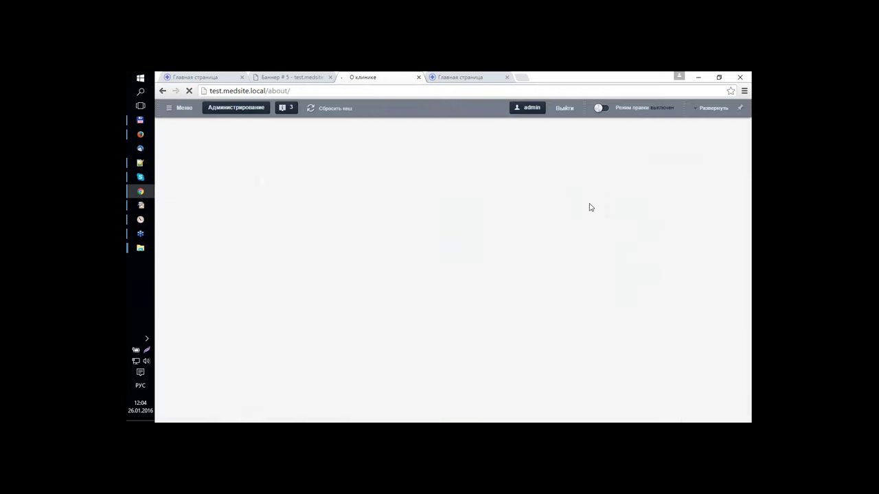
pyautogui.moveTo(244, 226)
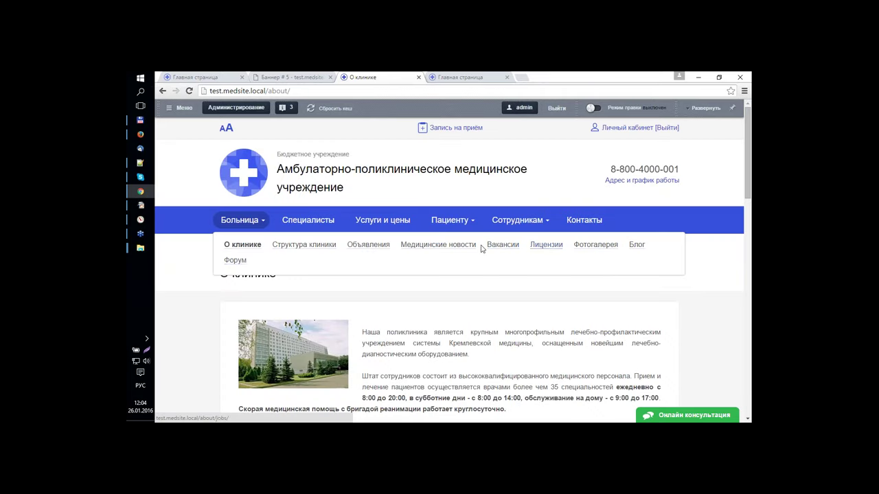
pyautogui.click(413, 250)
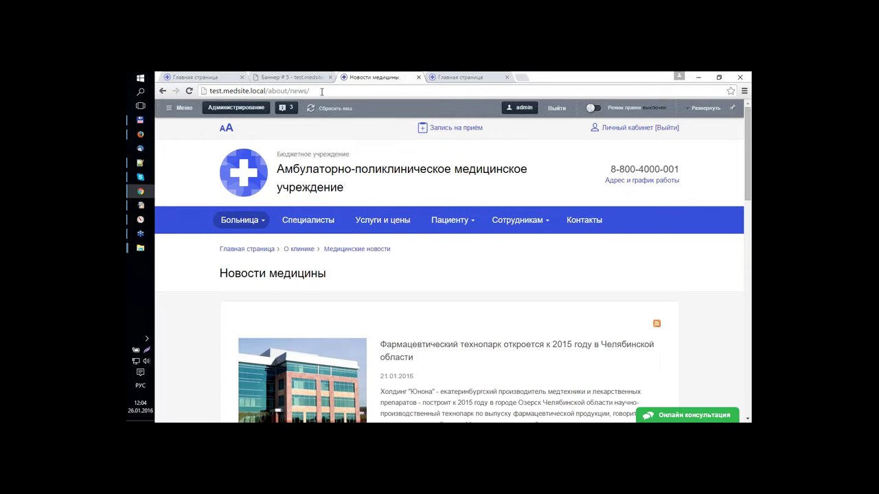
pyautogui.click(321, 91)
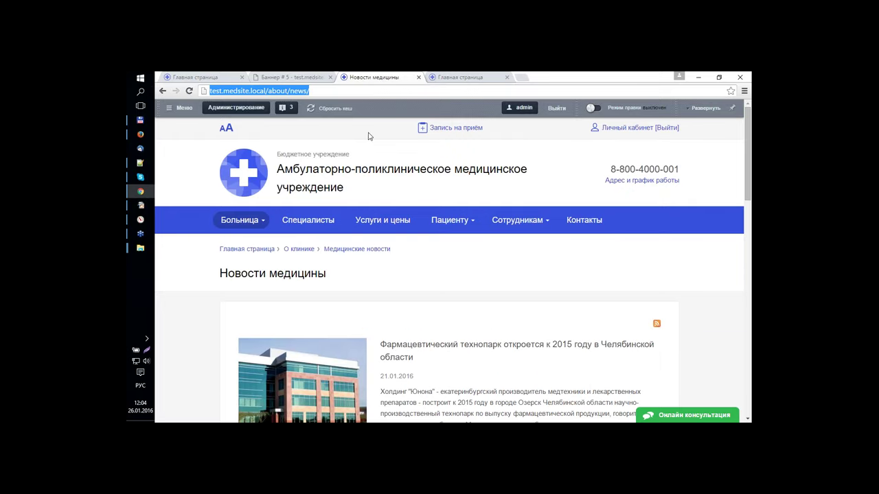
pyautogui.click(280, 90)
pyautogui.moveTo(266, 91); pyautogui.dragTo(323, 91)
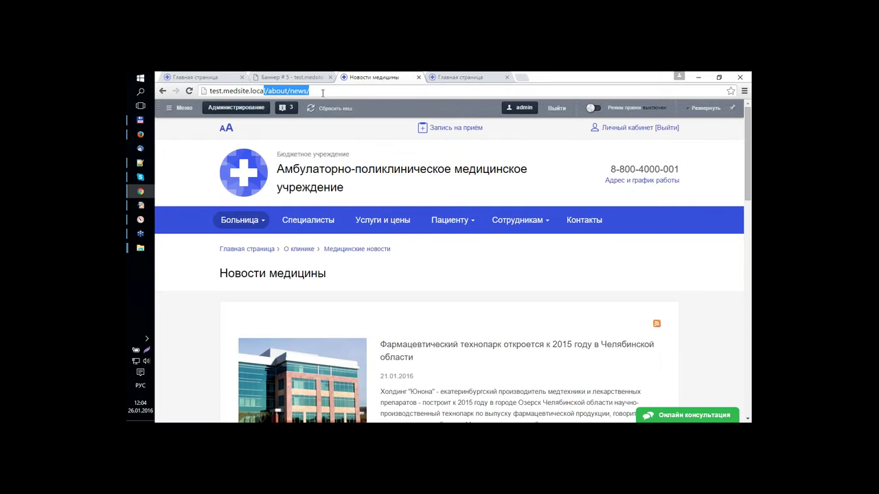
pyautogui.click(297, 91)
pyautogui.moveTo(267, 90); pyautogui.dragTo(405, 93)
# - Set the duplicated banner's image click-through URL to /about/news/
pyautogui.hotkey('ctrl', '1')
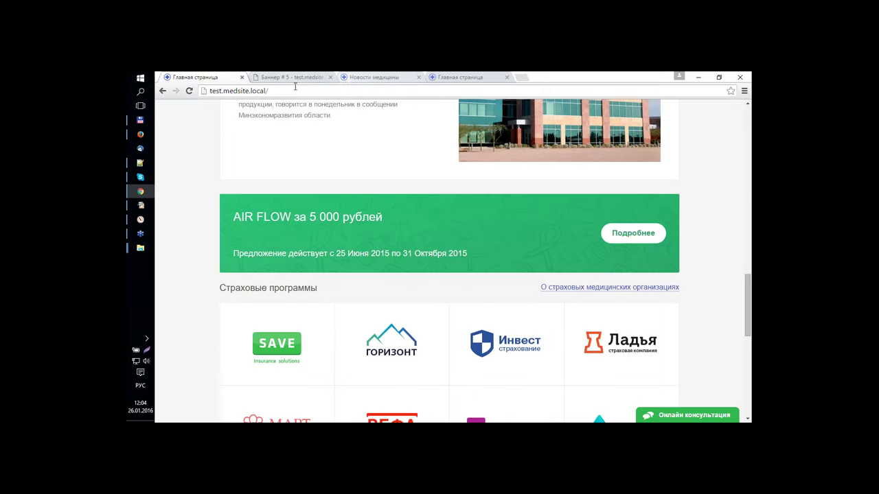
pyautogui.click(358, 77)
pyautogui.click(288, 77)
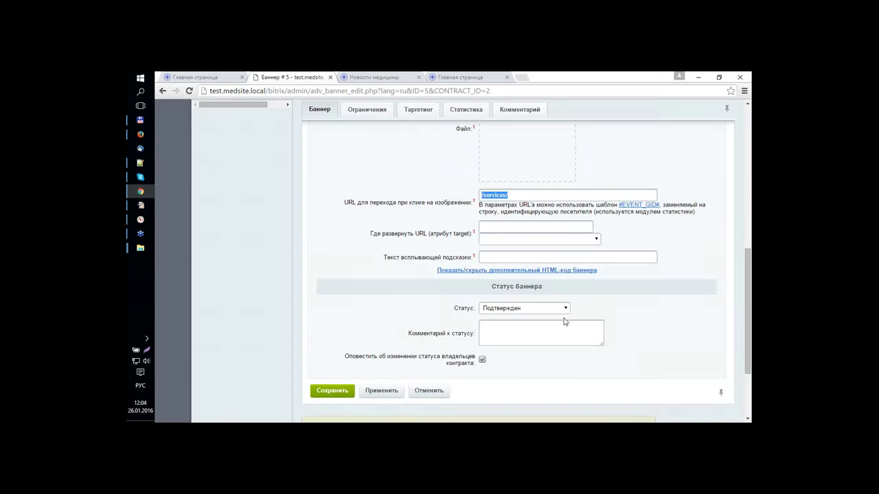
pyautogui.click(484, 196)
pyautogui.hotkey('ctrl', 'a')
pyautogui.write('/about/news/')
# - Review the banner's remaining link fields and the available status options, leaving the status as Подтвержден
pyautogui.scroll(-1, 518, 263)
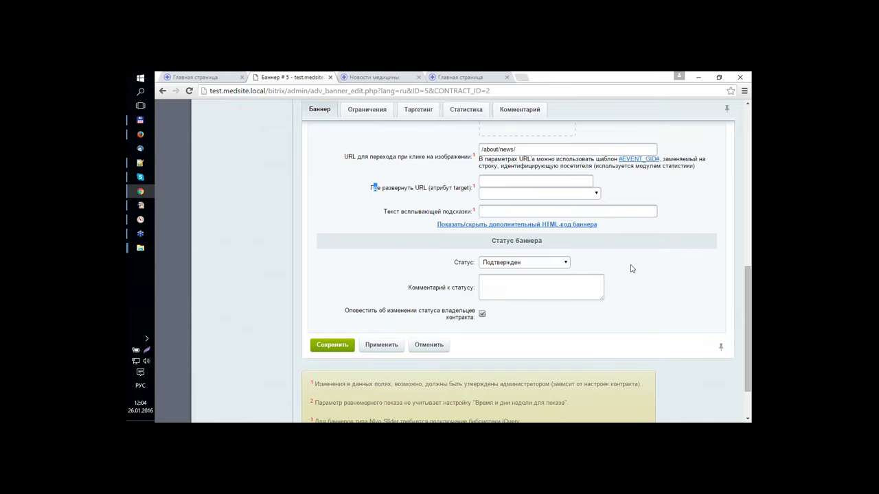
pyautogui.scroll(-1, 604, 241)
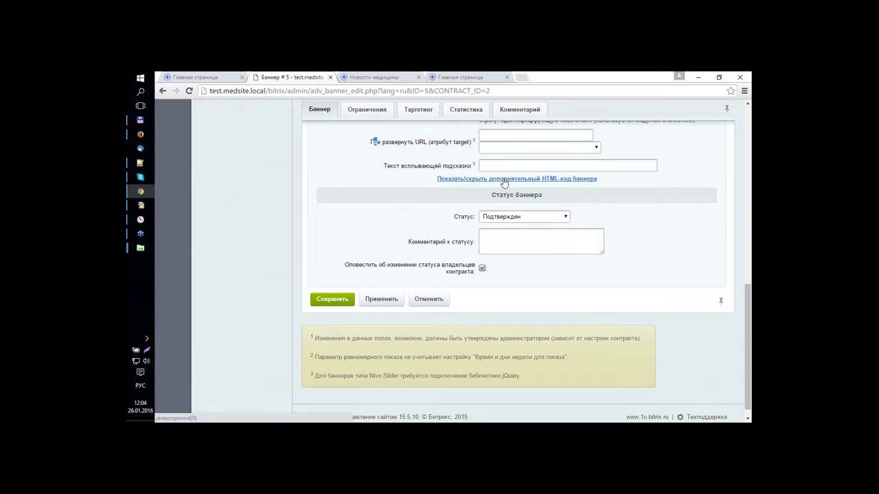
pyautogui.click(498, 220)
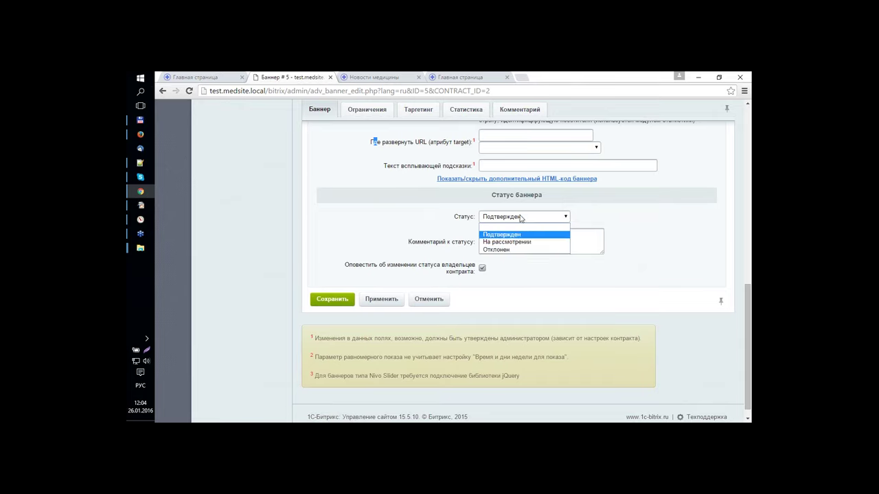
pyautogui.press('Down')
pyautogui.press('Down')
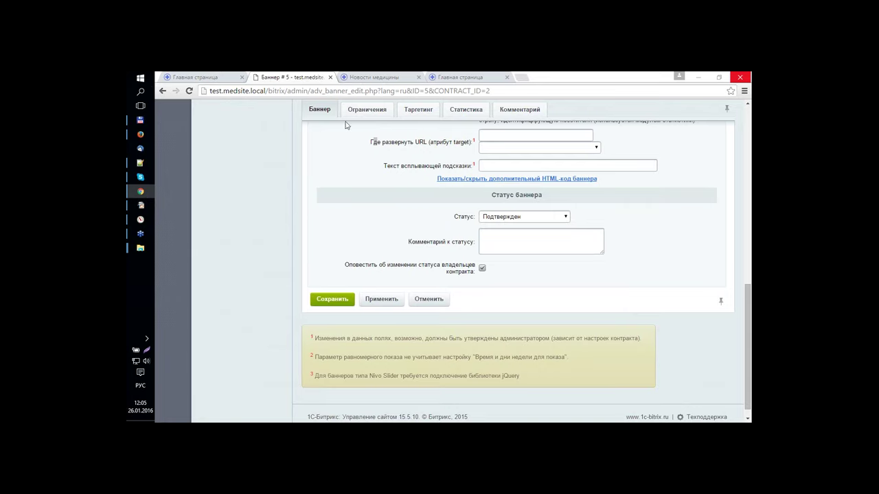
# - Compare the display restrictions of the duplicated banner with those of the original AIR FLOW banner, ID 3, and close the original
pyautogui.click(371, 111)
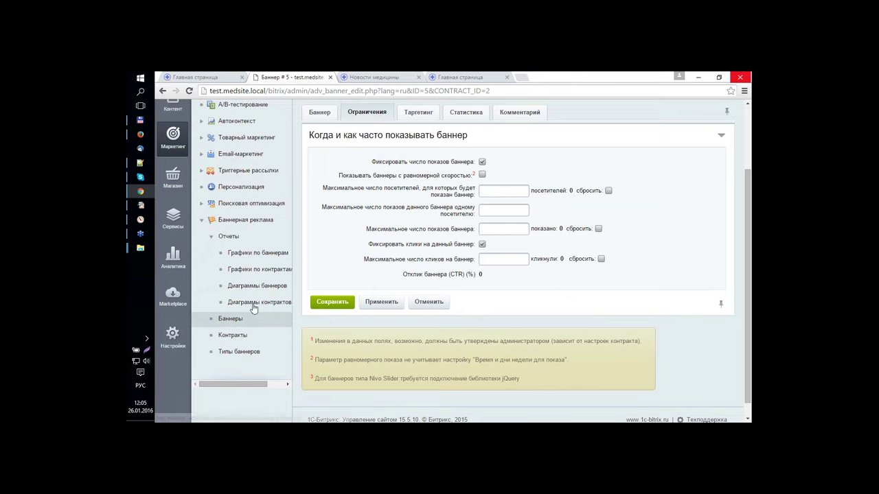
pyautogui.middleClick(240, 319)
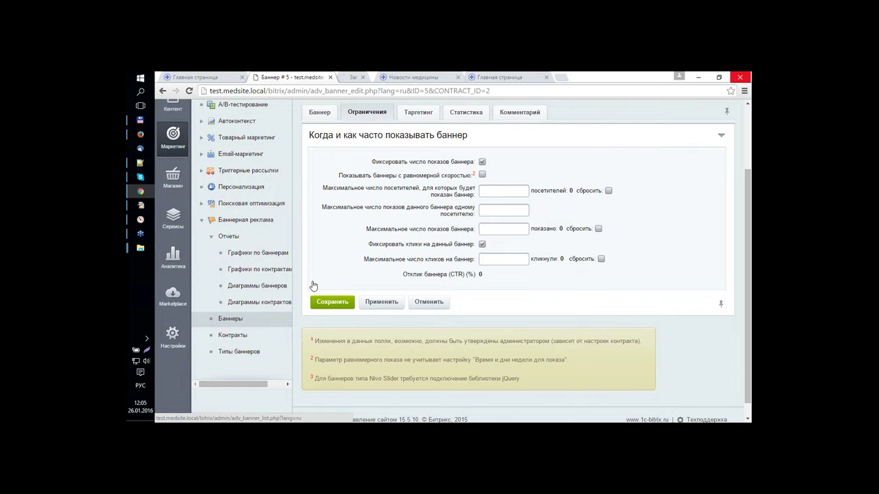
pyautogui.click(369, 77)
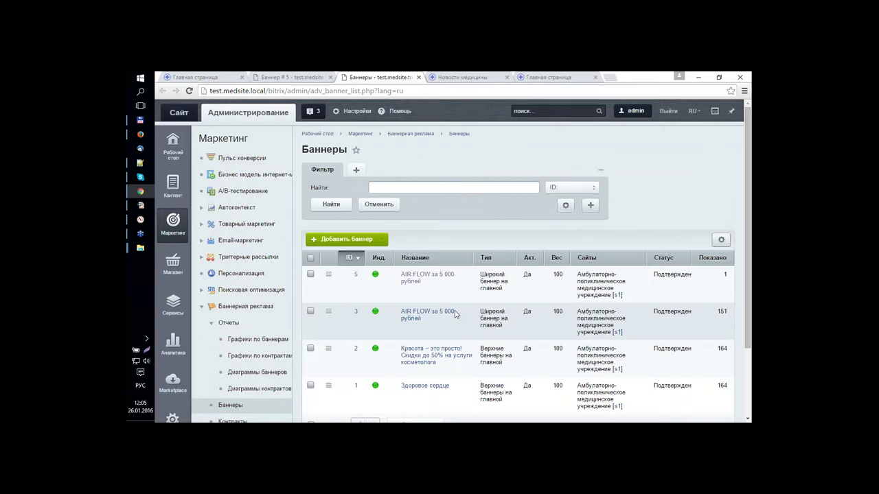
pyautogui.click(450, 314)
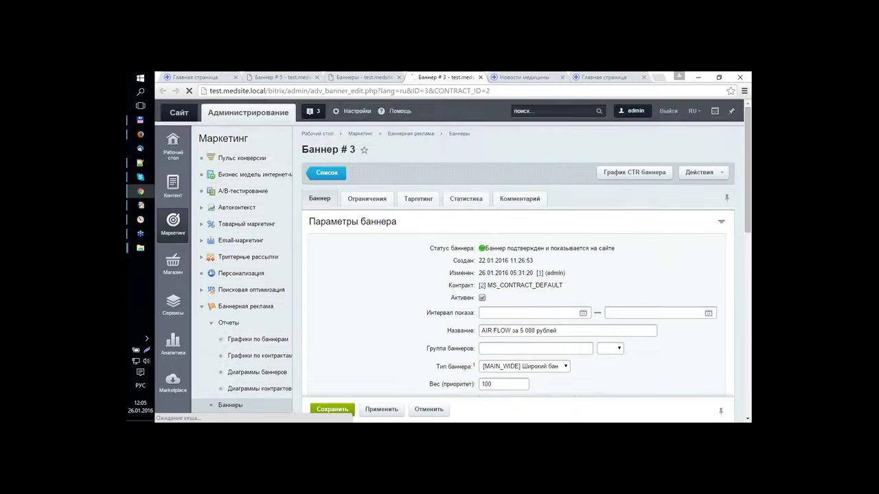
pyautogui.scroll(-5, 501, 239)
pyautogui.click(366, 108)
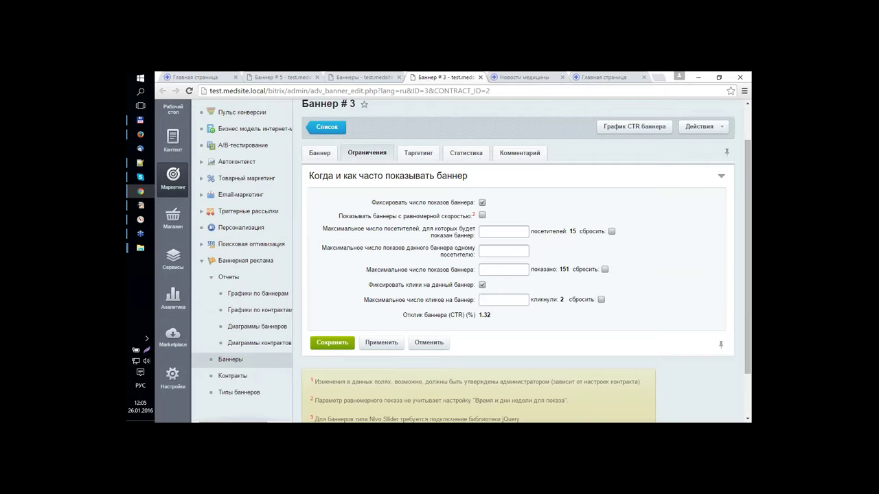
pyautogui.hotkey('ctrl', 'shift', 'Tab')
pyautogui.click(444, 78)
pyautogui.middleClick(435, 81)
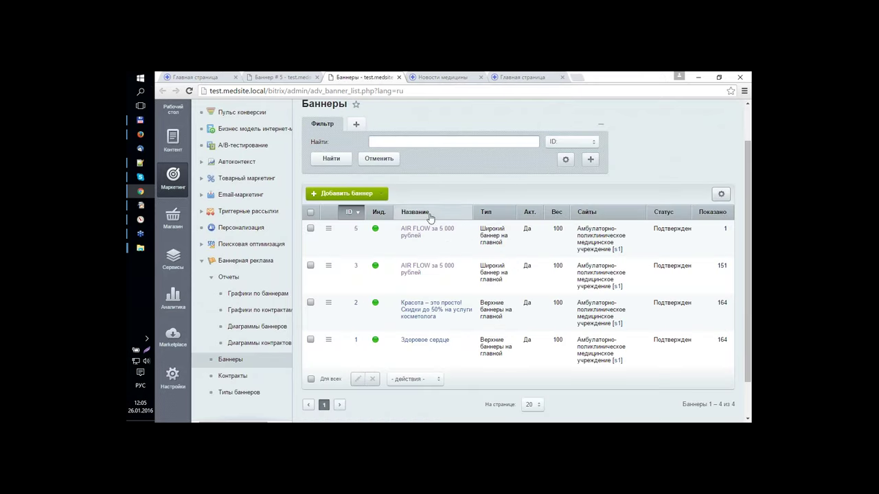
# - Examine the duplicated banner's targeting settings for site pages, user groups, keywords and geography
pyautogui.hotkey('ctrl', 'shift', 'Tab')
pyautogui.click(418, 112)
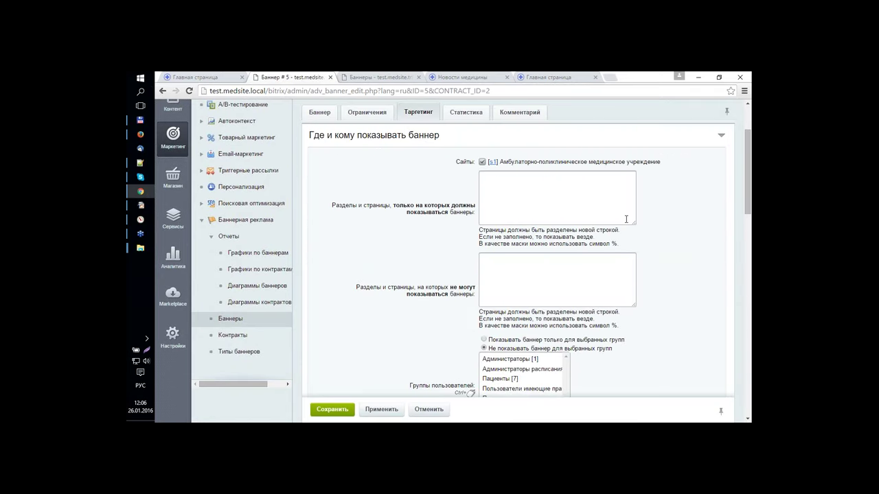
pyautogui.scroll(-3, 598, 335)
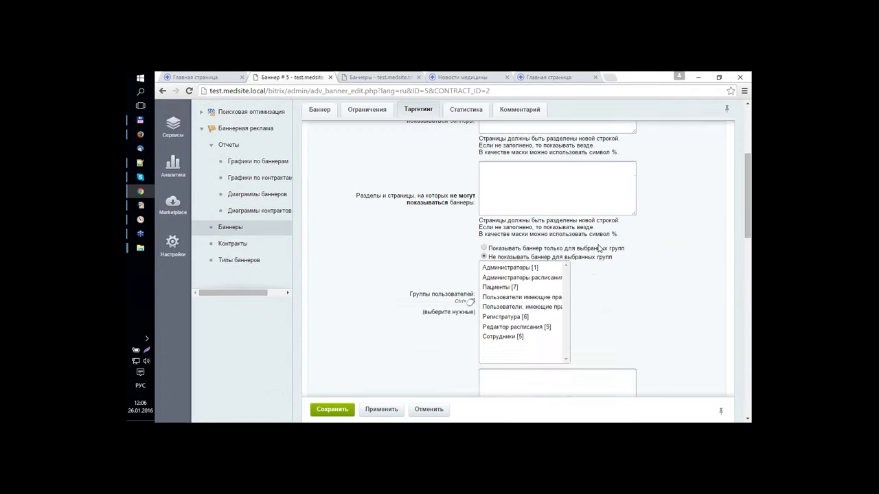
pyautogui.scroll(-2, 598, 250)
pyautogui.scroll(1, 600, 257)
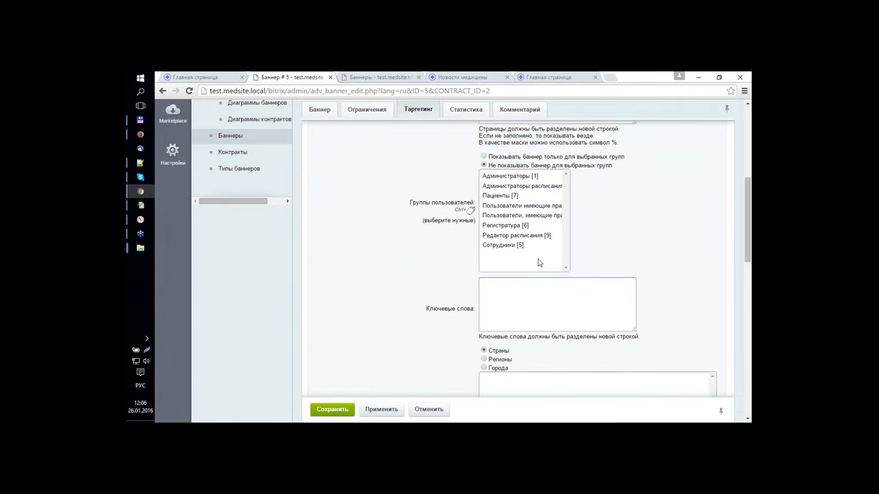
# - Return to the duplicated banner's main parameters and apply the changes
pyautogui.click(319, 111)
pyautogui.click(367, 111)
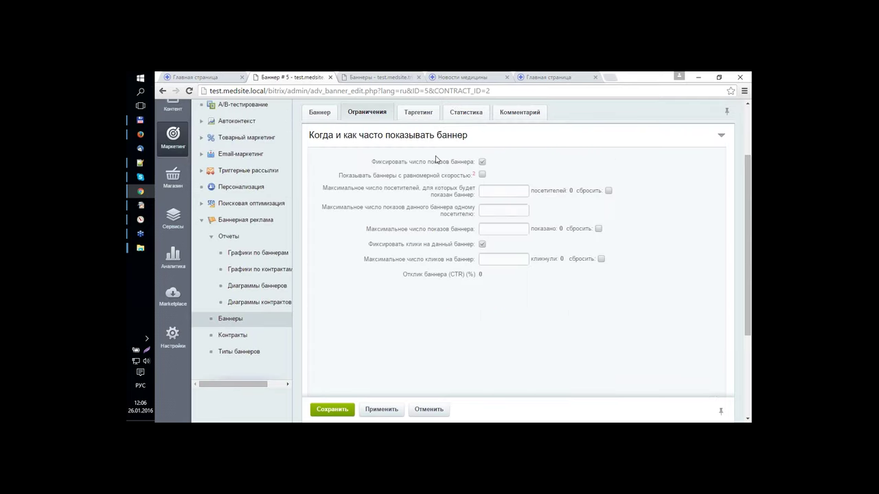
pyautogui.click(319, 112)
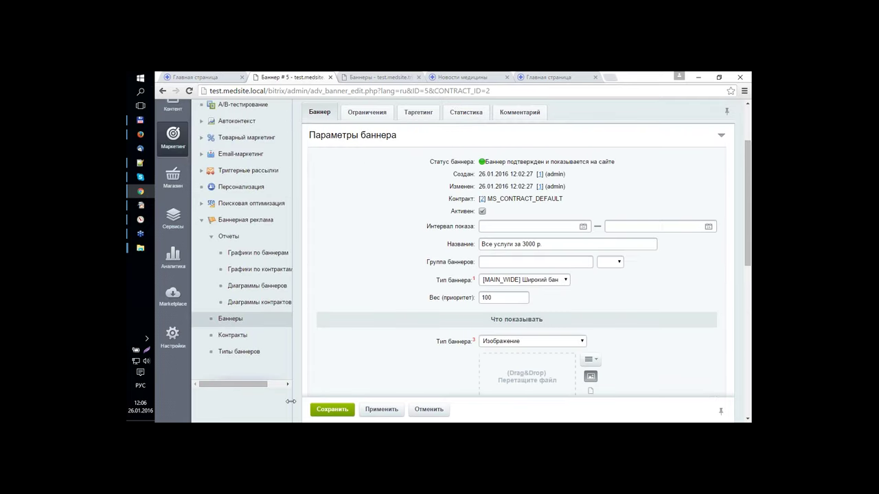
pyautogui.click(386, 410)
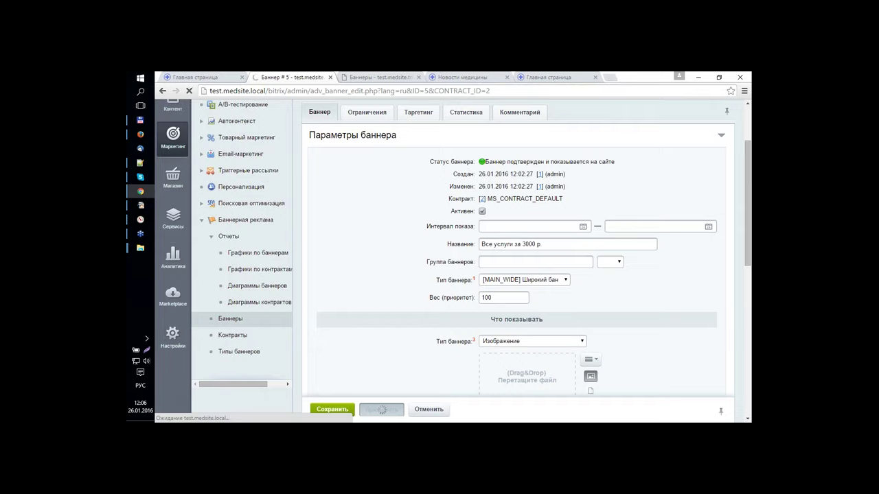
# - Reload the site's home page and check the wide banner above the insurance programs
pyautogui.click(215, 76)
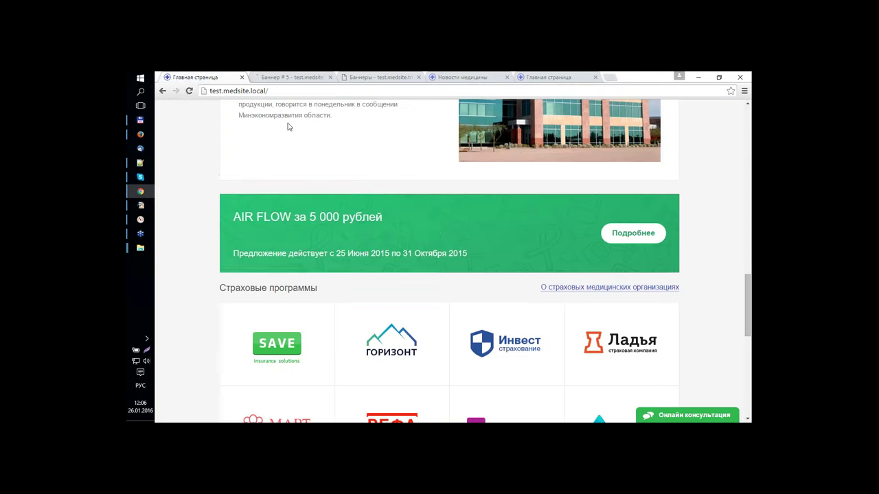
pyautogui.moveTo(435, 233)
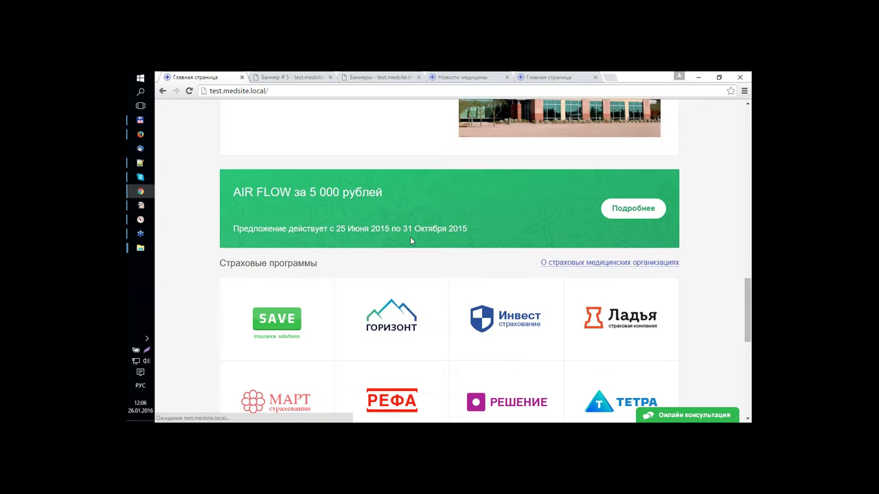
pyautogui.press('F5')
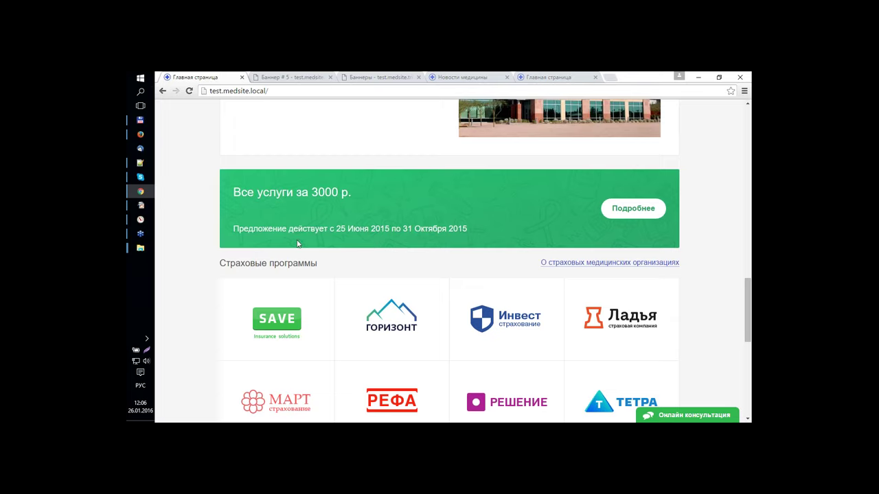
# - Exclude the Администраторы user group from seeing banner 5 in its targeting settings and apply the change
pyautogui.click(309, 76)
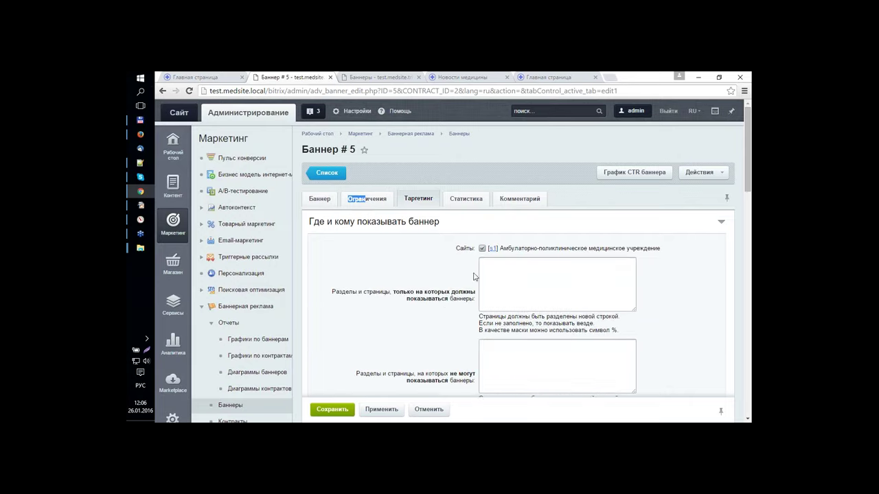
pyautogui.scroll(-5, 444, 266)
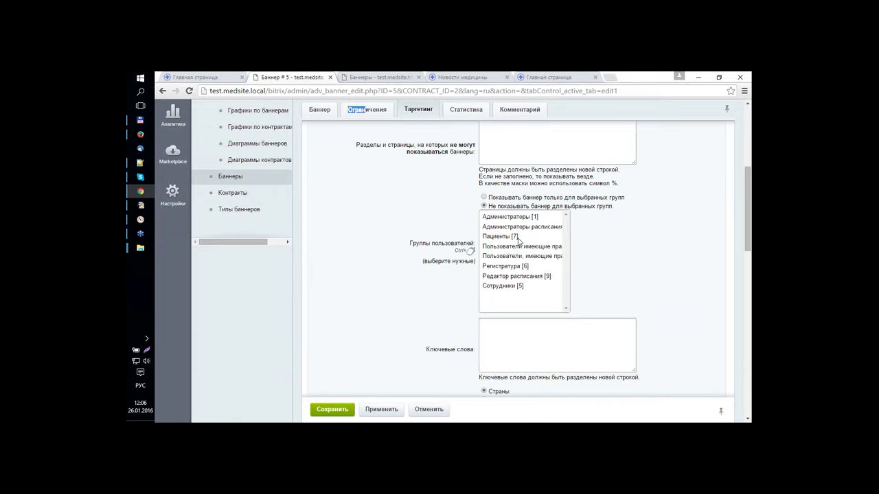
pyautogui.click(512, 217)
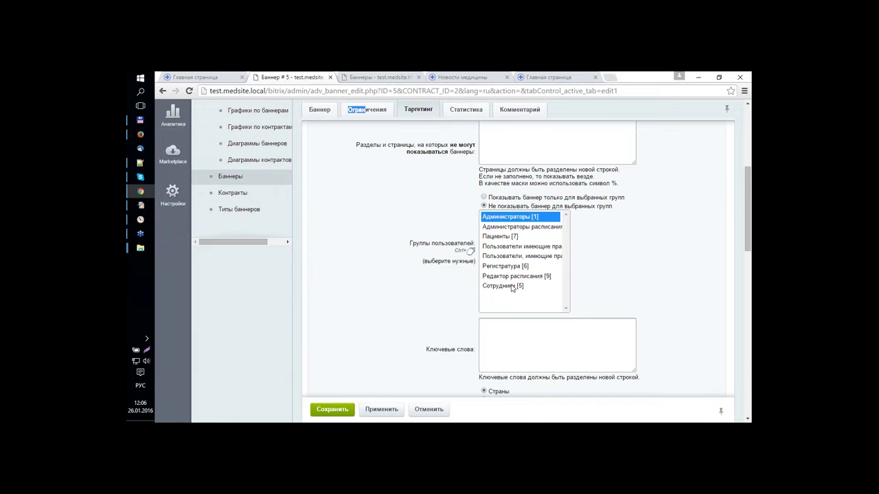
pyautogui.click(382, 410)
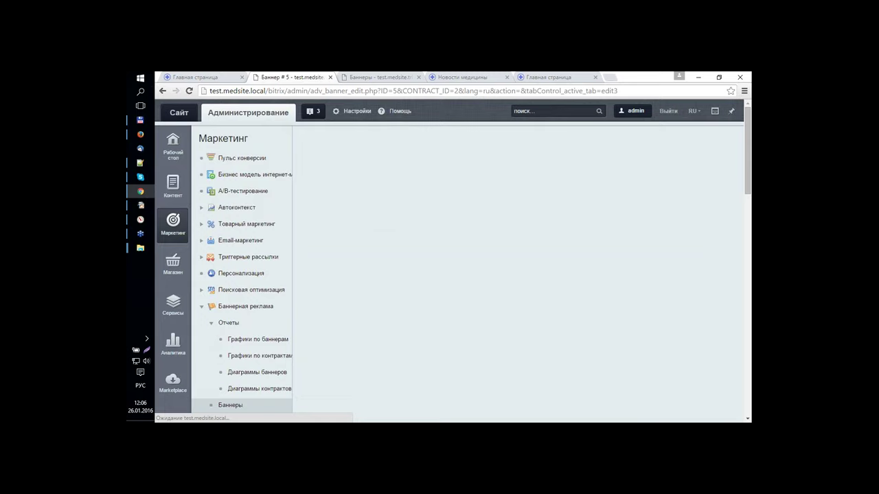
# - Open the banner list separately and deactivate the "AIR FLOW за 5 000 рублей" banner
pyautogui.scroll(-3, 284, 256)
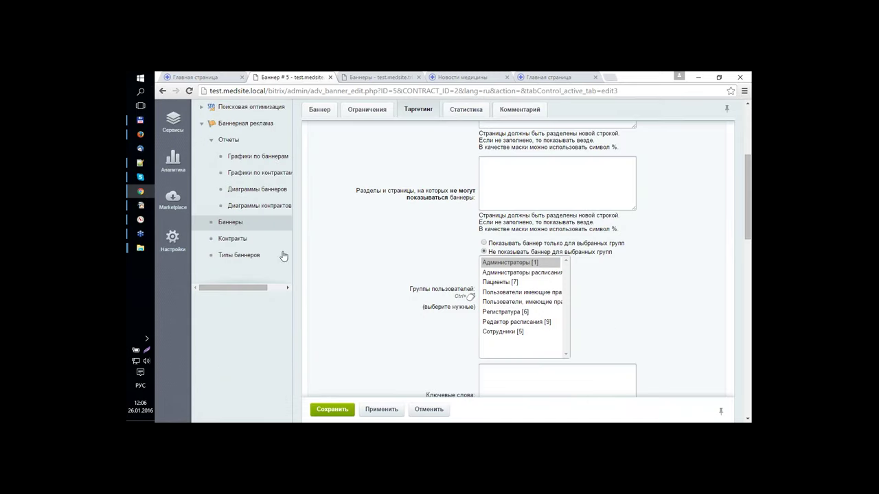
pyautogui.middleClick(275, 223)
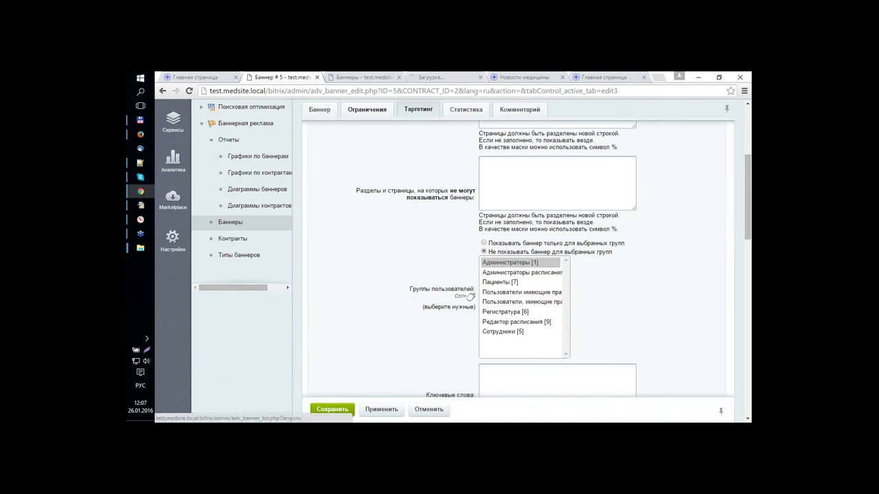
pyautogui.click(434, 78)
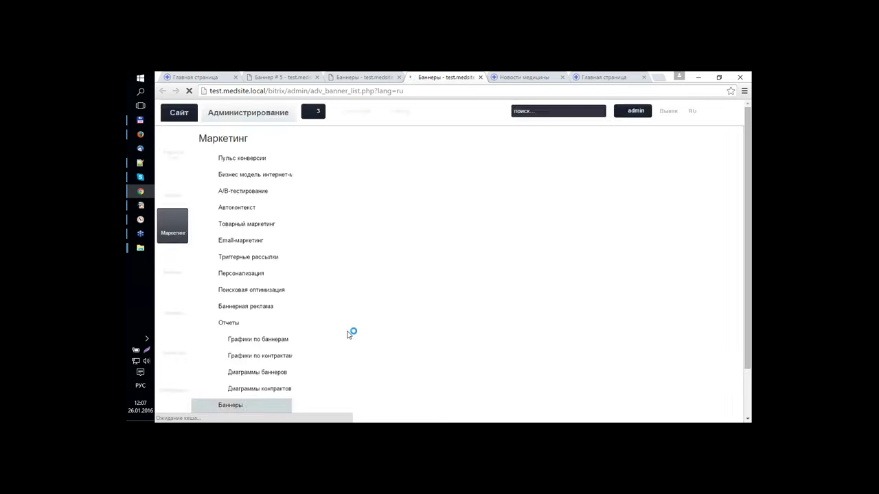
pyautogui.scroll(-2, 415, 233)
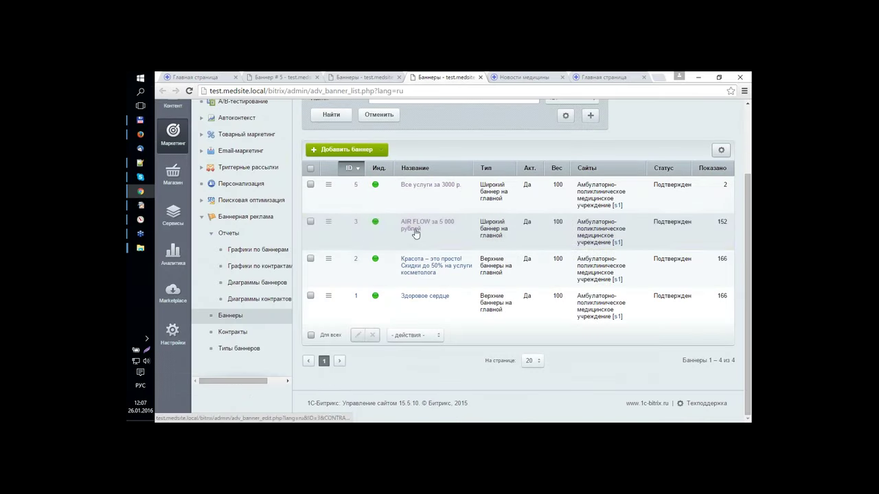
pyautogui.click(311, 221)
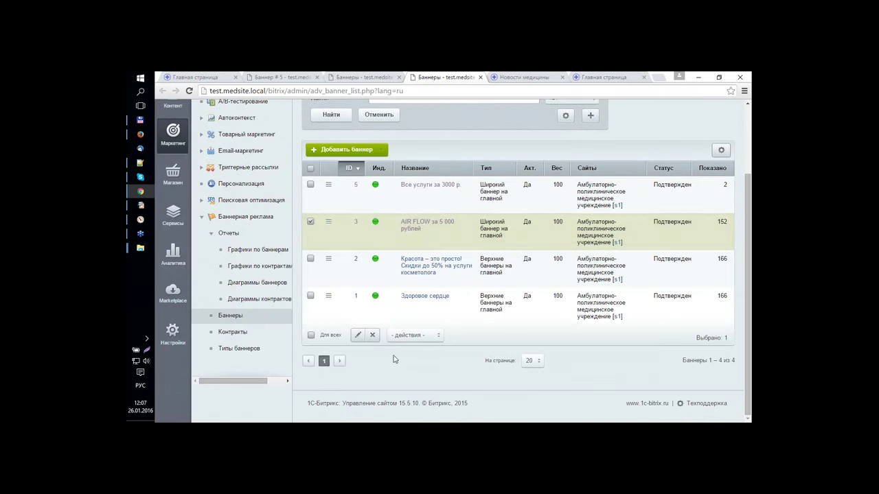
pyautogui.click(424, 336)
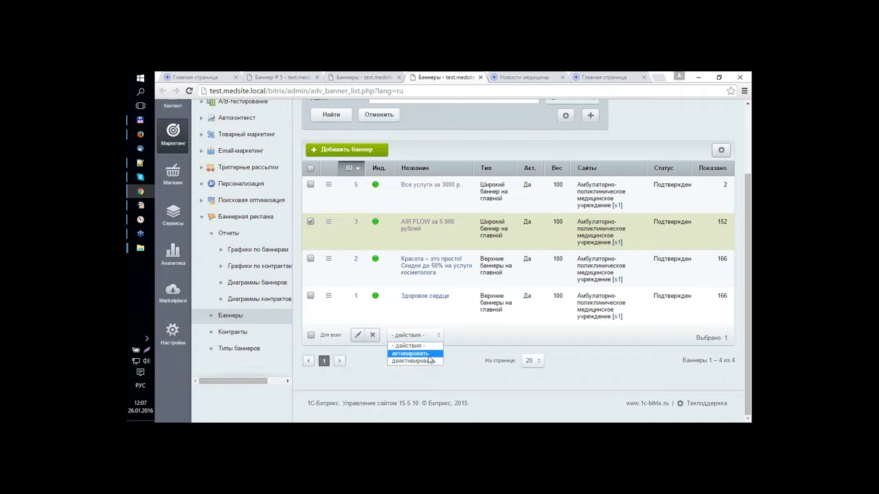
pyautogui.click(426, 362)
pyautogui.click(473, 335)
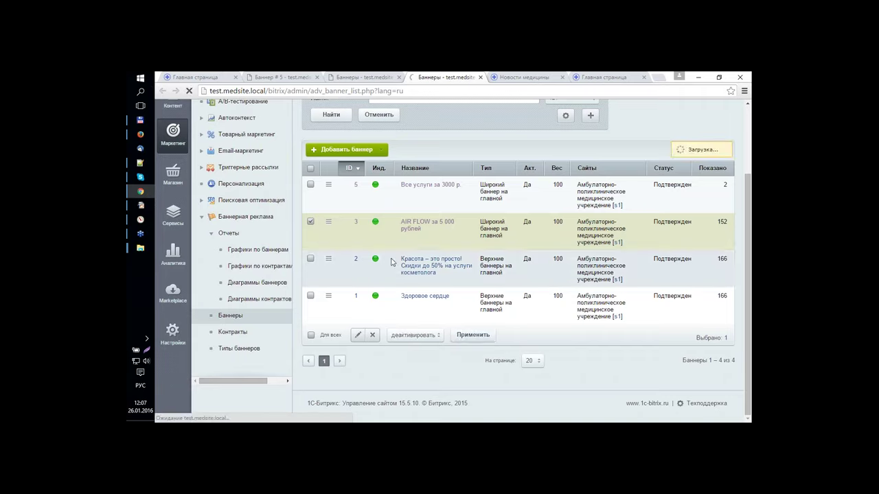
# - Reload the home page and examine the wide banner area as an administrator
pyautogui.click(199, 77)
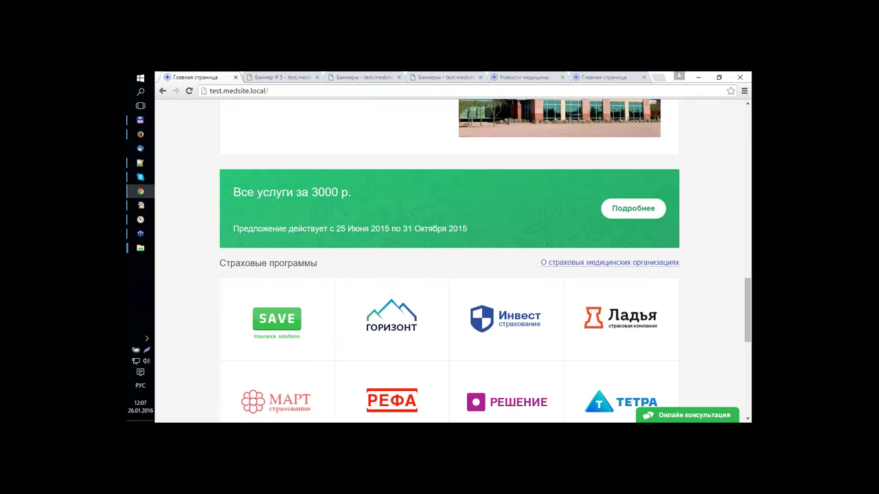
pyautogui.press('F5')
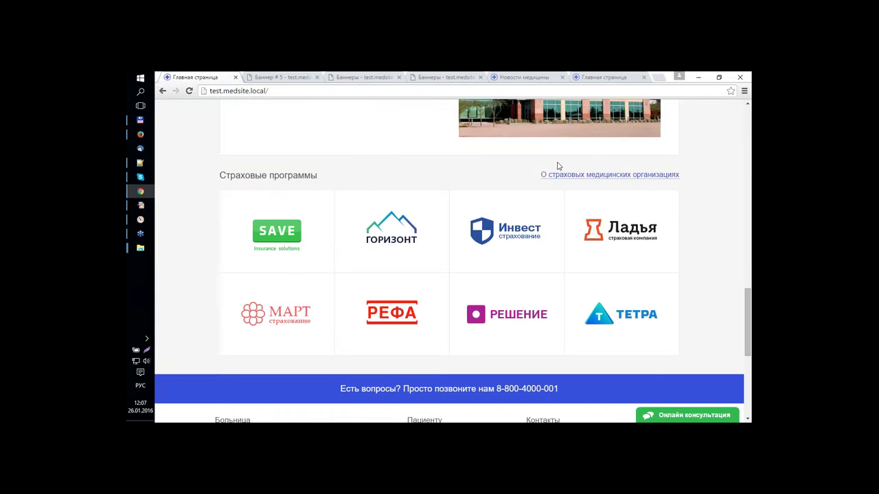
pyautogui.scroll(2, 417, 183)
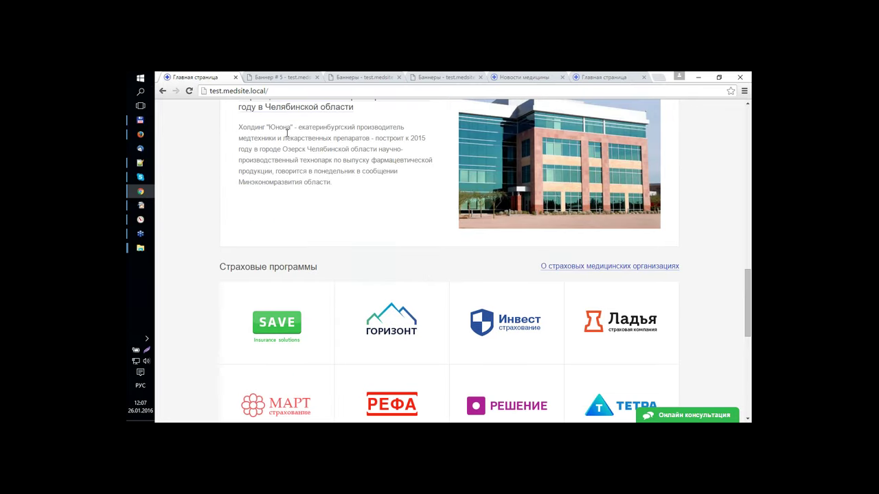
# - Remove Администраторы from the excluded user groups in banner 5's targeting and apply the change
pyautogui.click(285, 78)
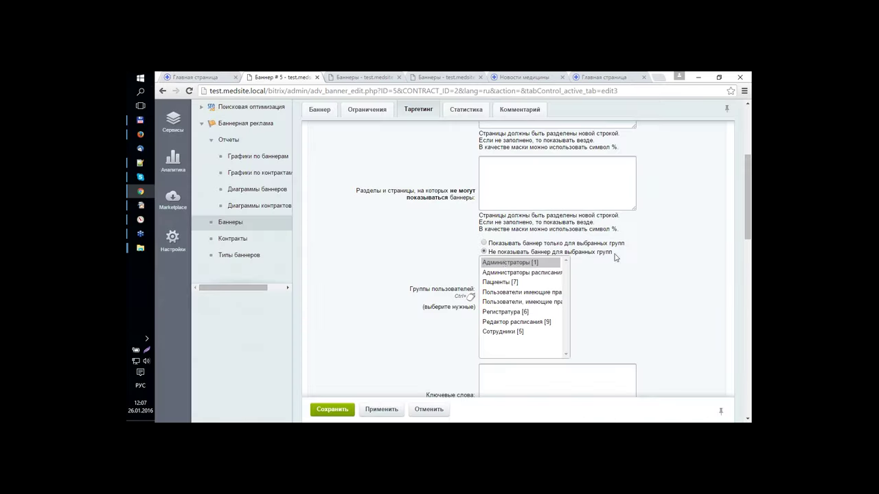
pyautogui.click(508, 265)
pyautogui.keyDown('ctrl'); pyautogui.click(511, 265); pyautogui.keyUp('ctrl')
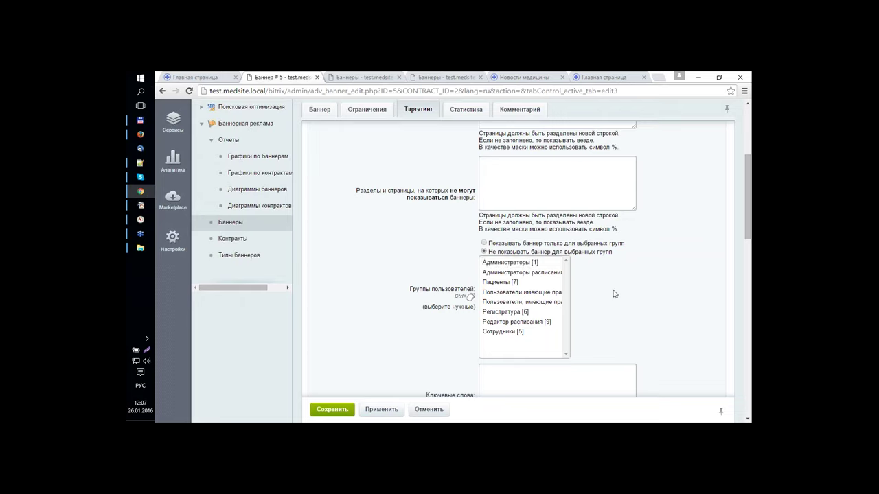
pyautogui.click(382, 409)
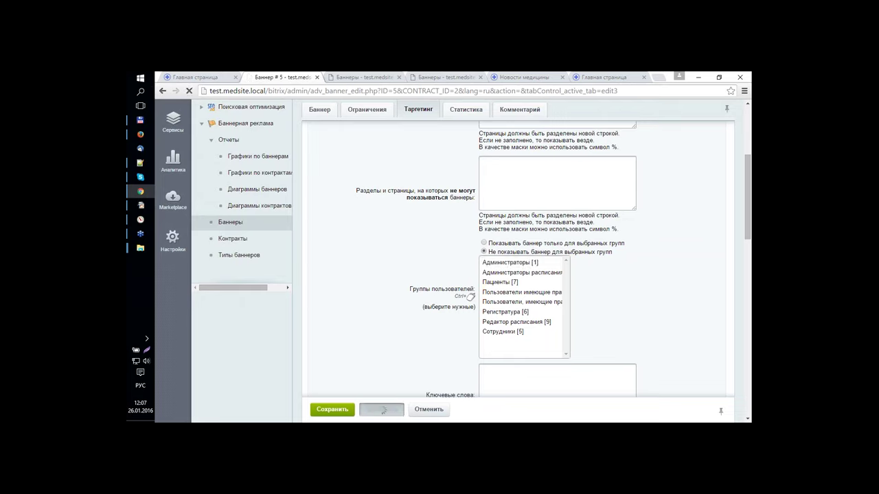
# - Reload the home page again and look over its lower part around the insurance programs
pyautogui.click(190, 78)
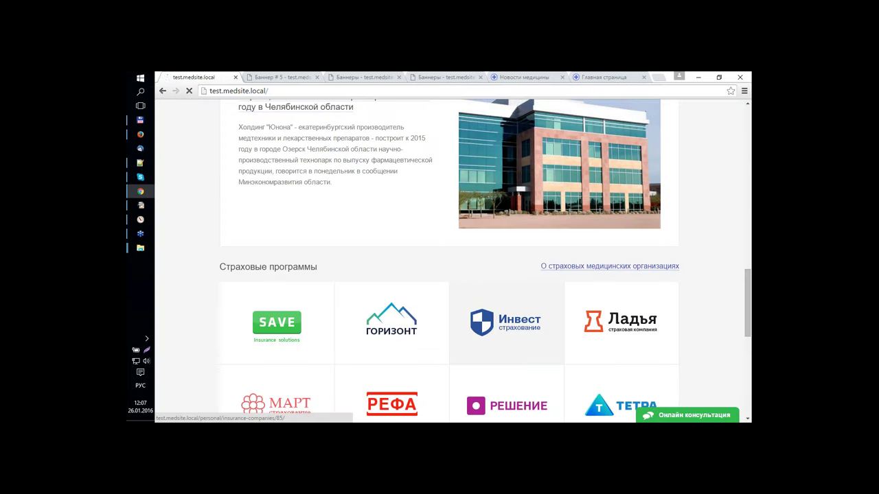
pyautogui.press('F5')
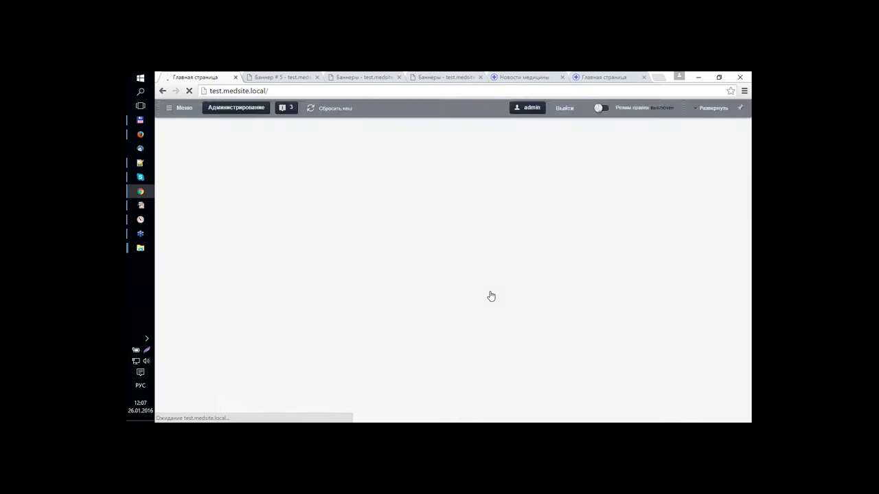
pyautogui.scroll(-3, 490, 298)
pyautogui.scroll(-3, 578, 293)
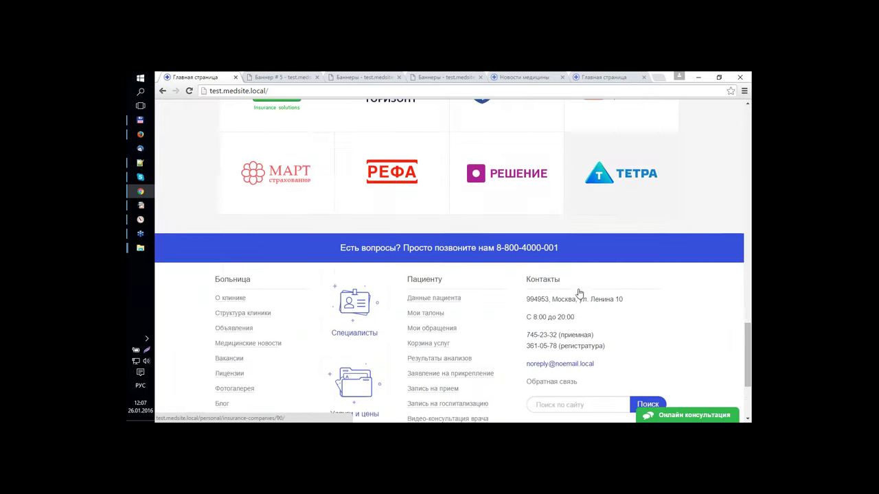
# - Review the statistics and comment sections of banner 5
pyautogui.click(292, 77)
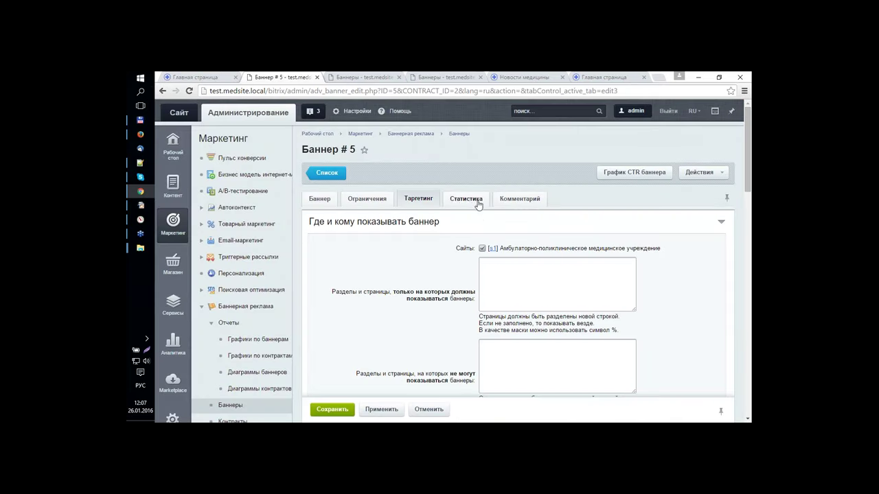
pyautogui.click(478, 201)
pyautogui.click(520, 199)
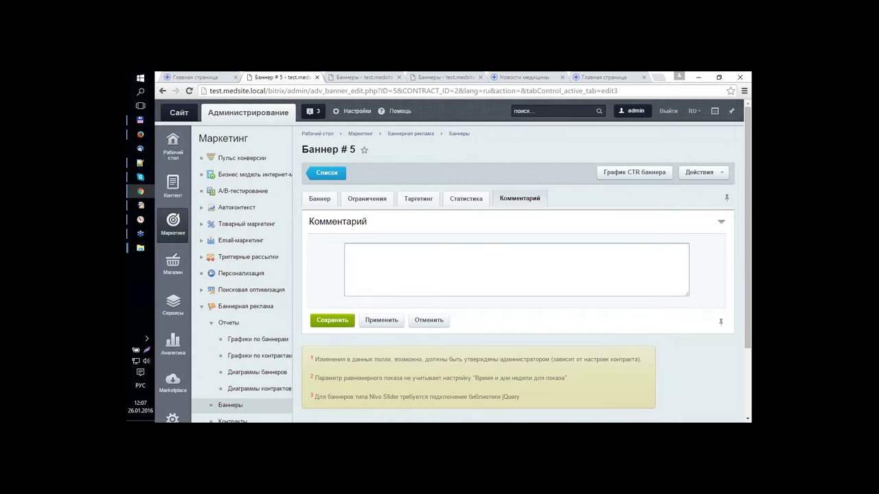
pyautogui.scroll(-3, 264, 244)
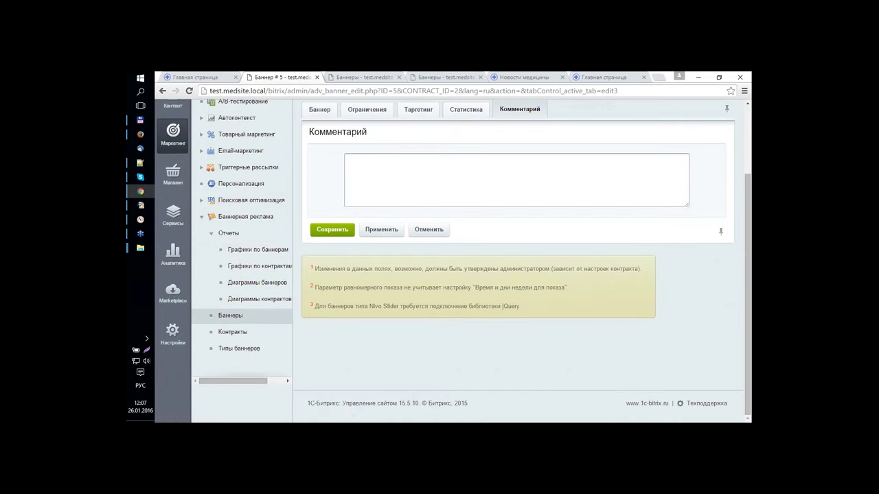
# - Open the Графики по баннерам report and examine its summary graph and the daily table of visitors, clicks, CTR and impressions
pyautogui.click(248, 255)
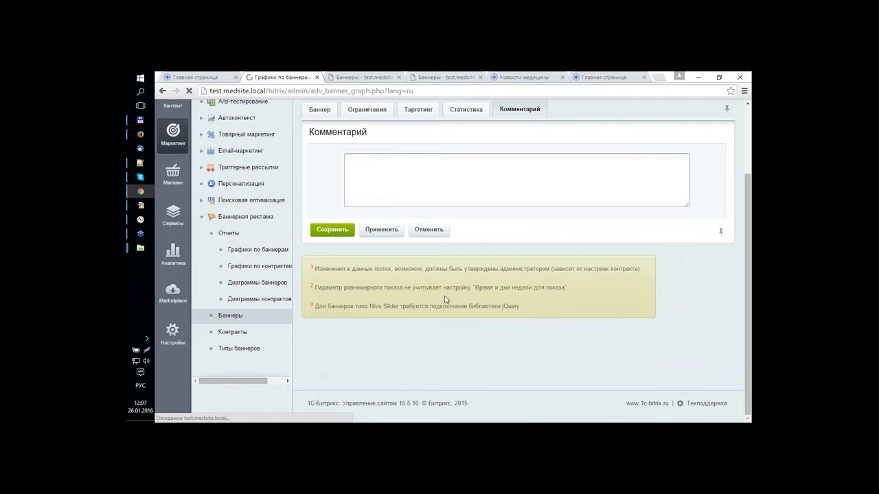
pyautogui.scroll(-3, 485, 287)
pyautogui.scroll(-5, 478, 286)
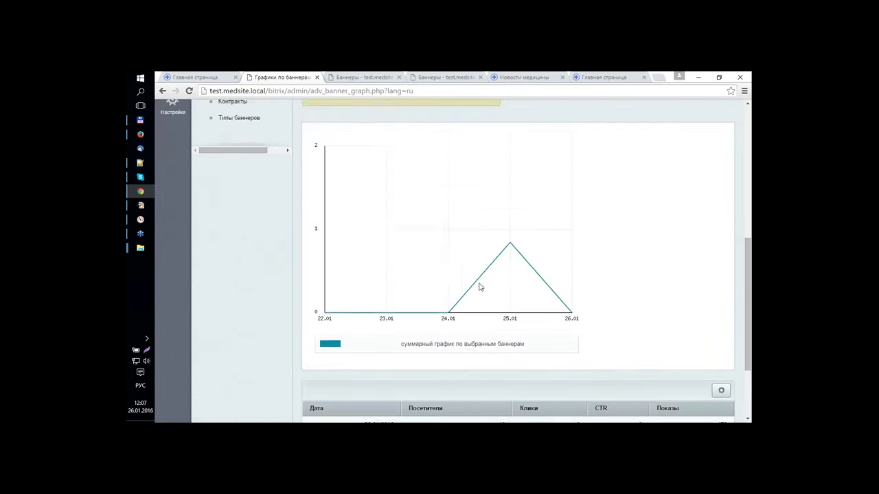
pyautogui.scroll(2, 612, 326)
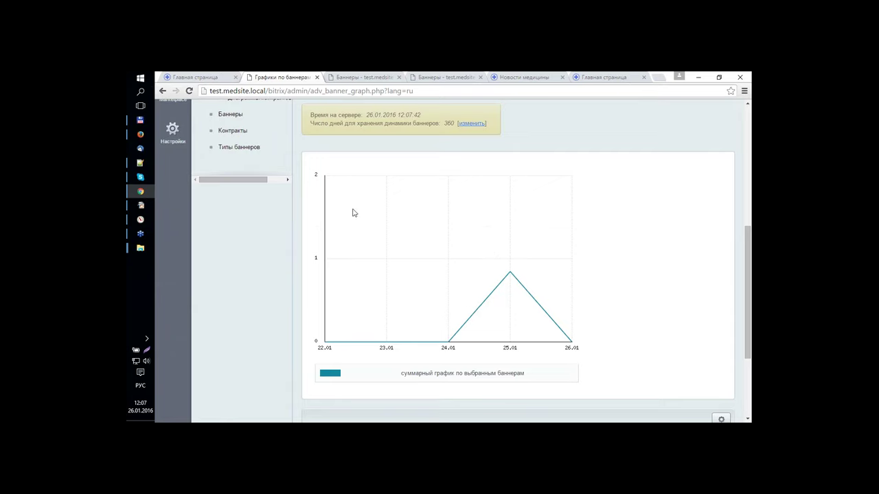
pyautogui.scroll(-2, 563, 286)
pyautogui.scroll(-1, 613, 291)
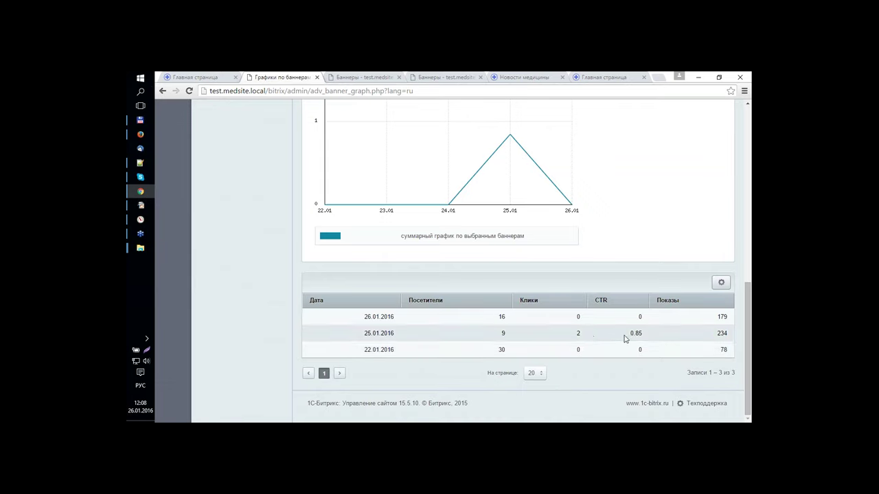
pyautogui.doubleClick(718, 318)
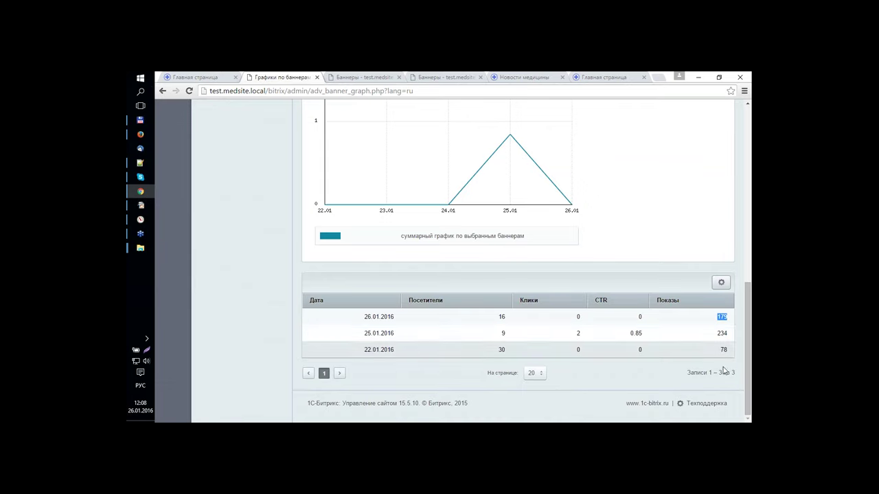
pyautogui.scroll(1, 665, 332)
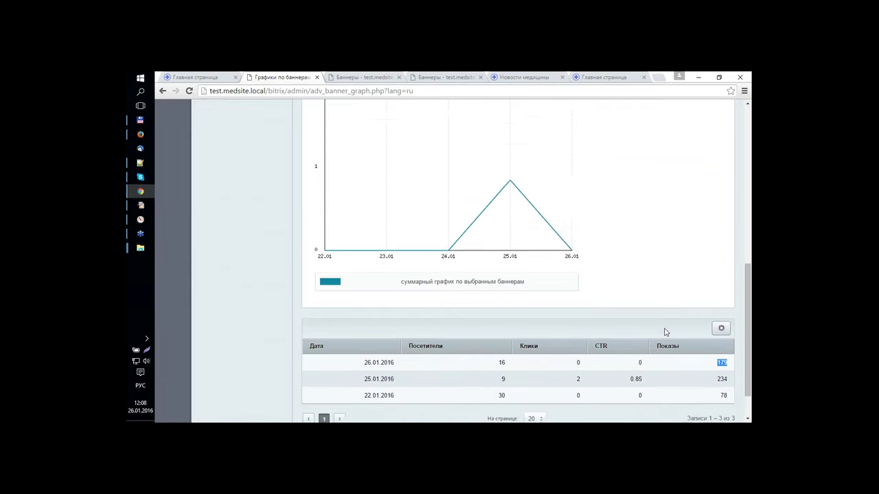
# - Select Показы as the metric in the Графики по баннерам filter and review the graph and daily table below
pyautogui.scroll(6, 664, 332)
pyautogui.scroll(3, 549, 257)
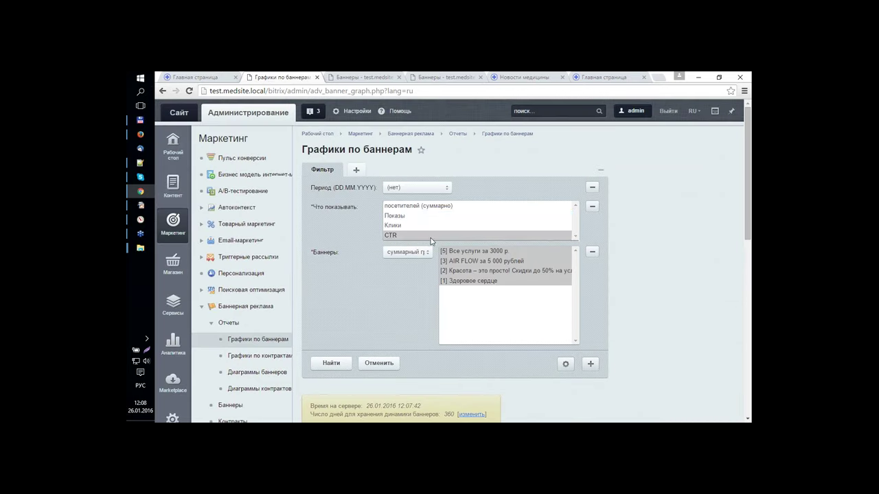
pyautogui.click(401, 216)
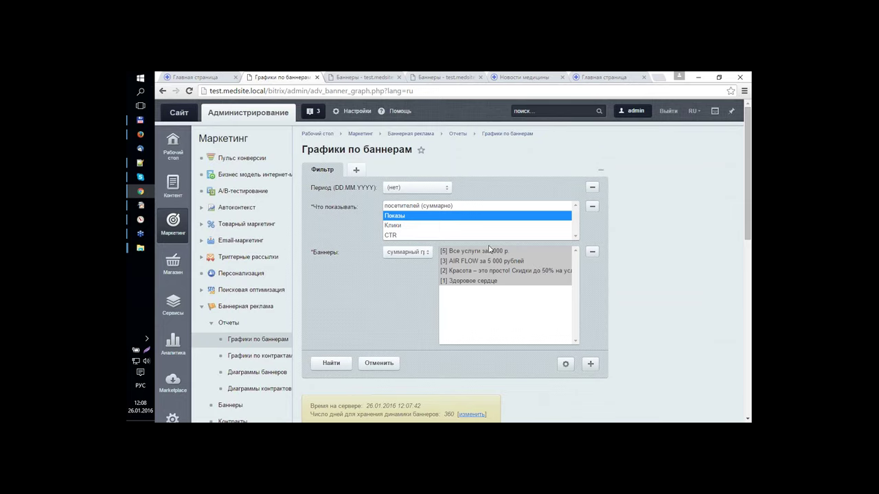
pyautogui.scroll(-10, 655, 267)
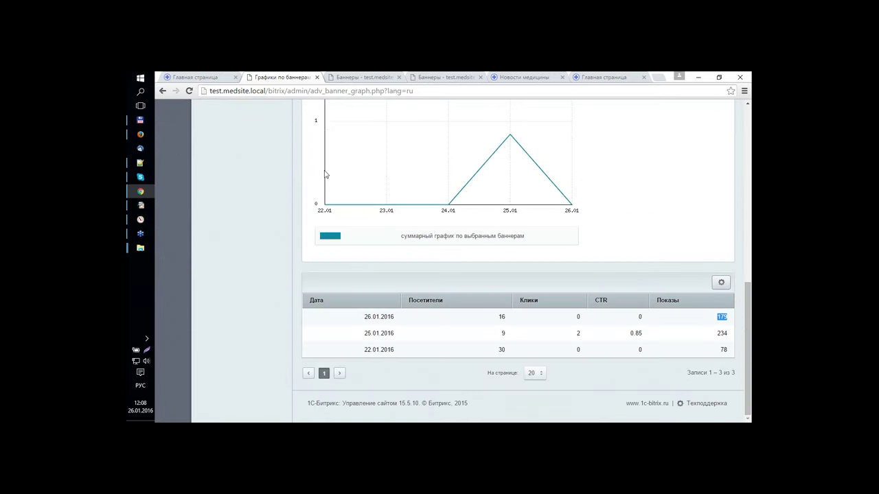
# - Return to the clinic's home page and look over the green banner and the Страховые программы section
pyautogui.click(216, 79)
pyautogui.scroll(5, 369, 219)
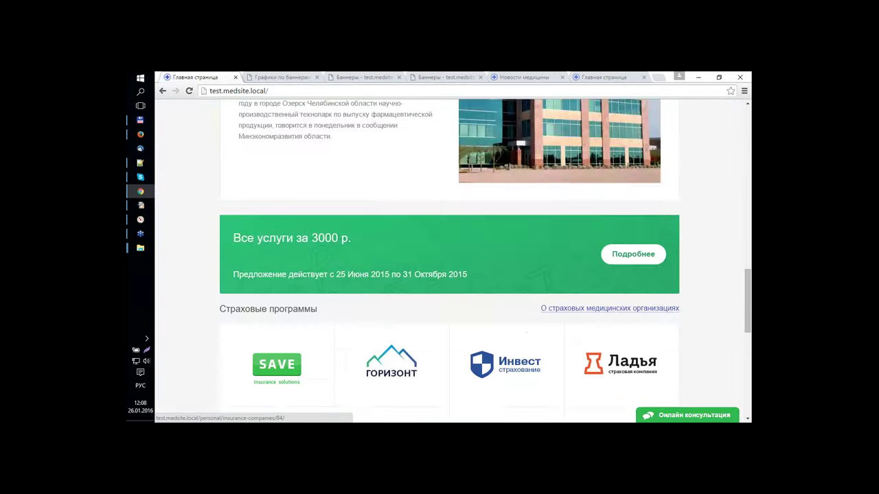
pyautogui.scroll(-2, 444, 227)
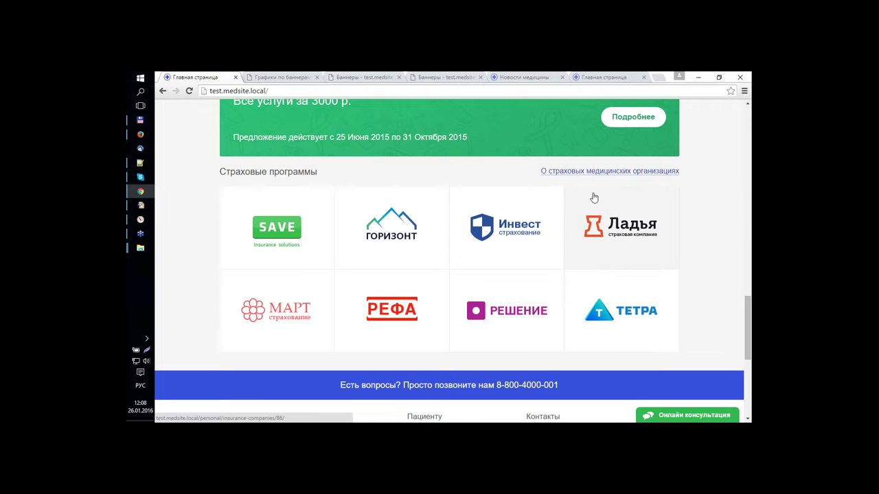
# - Examine the home page footer, cycle the partner organization carousel forward and back, and return to the page's beginning
pyautogui.scroll(-3, 591, 193)
pyautogui.scroll(-2, 592, 193)
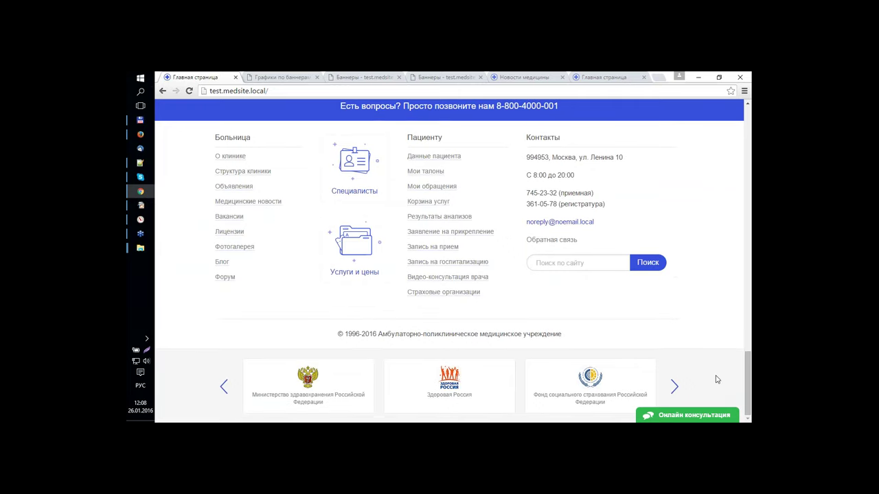
pyautogui.click(673, 388)
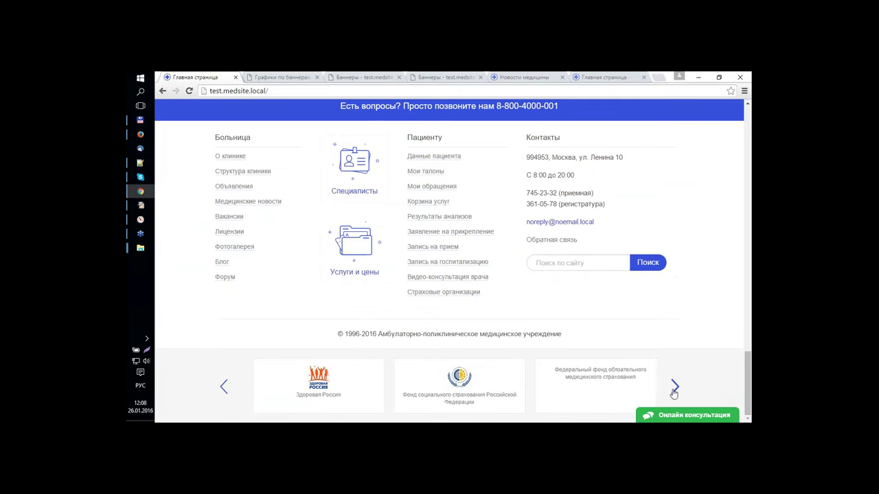
pyautogui.click(225, 388)
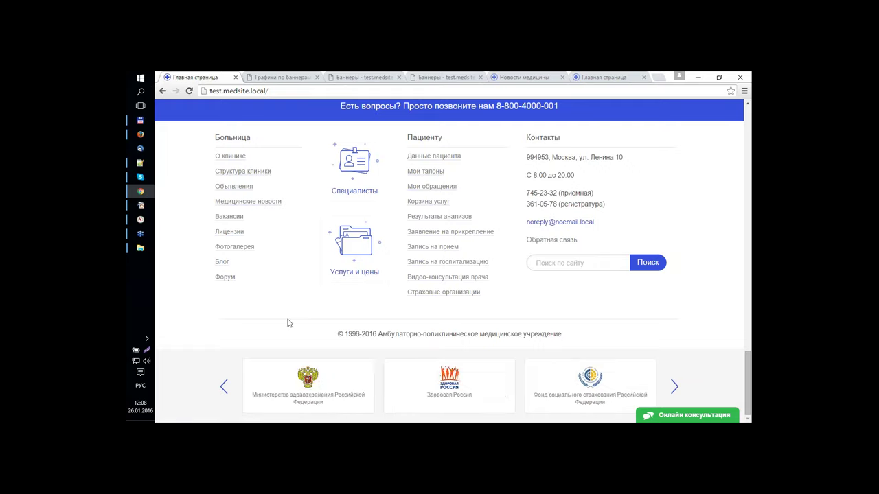
pyautogui.scroll(15, 288, 322)
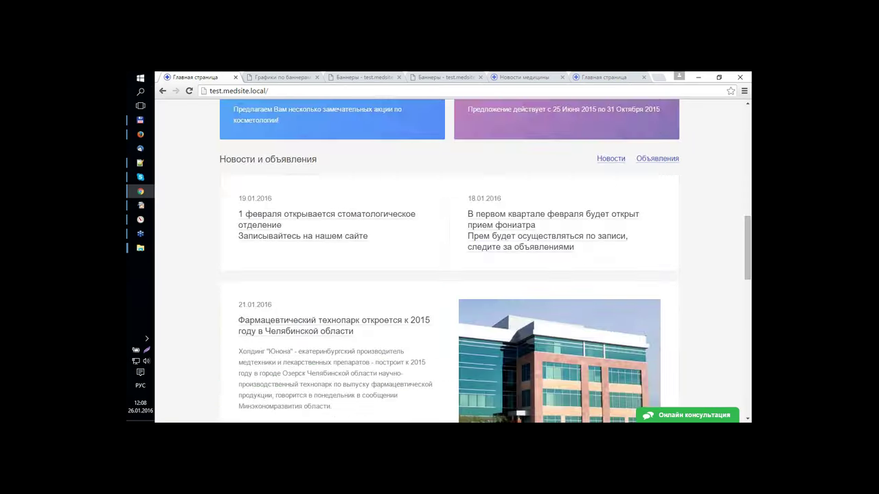
pyautogui.scroll(5, 299, 332)
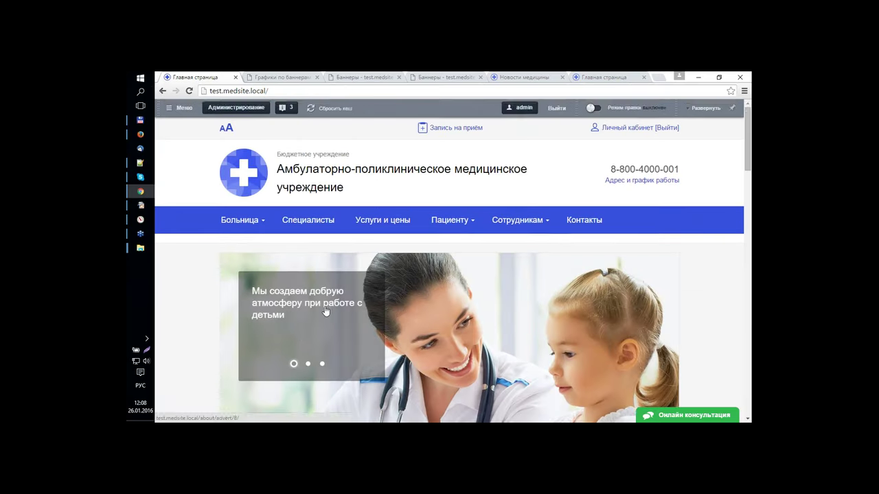
pyautogui.click(141, 205)
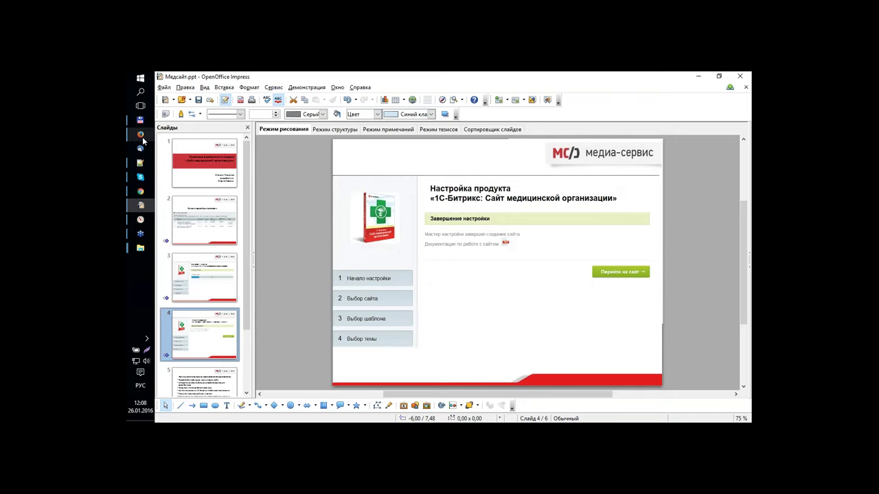
pyautogui.click(141, 135)
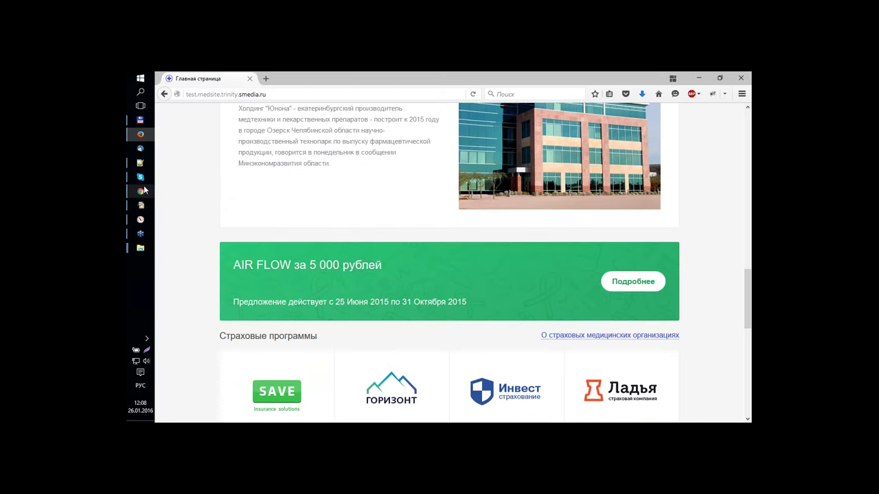
pyautogui.moveTo(145, 180)
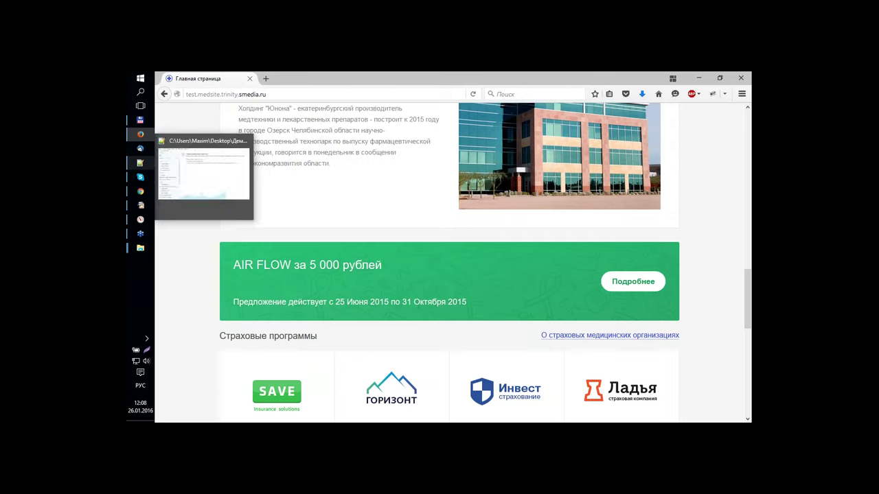
pyautogui.click(140, 191)
# - Open the site's mobile version at test.medsite.local/m/ and look over its main page
pyautogui.click(308, 91)
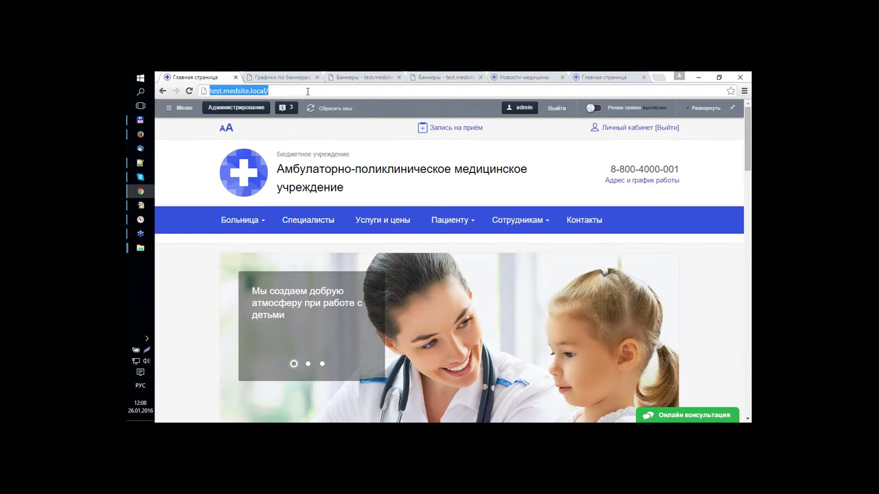
pyautogui.press('End')
pyautogui.hotkey('alt', 'shift')
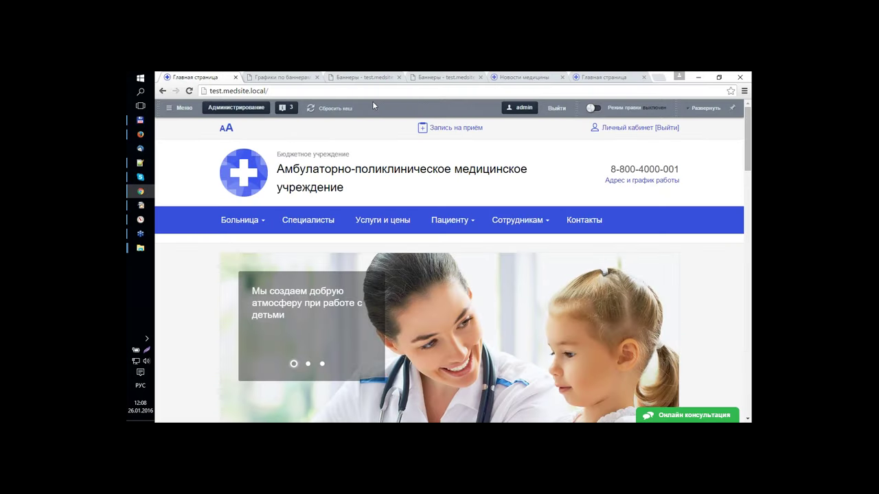
pyautogui.press('BackSpace')
pyautogui.write('/m/')
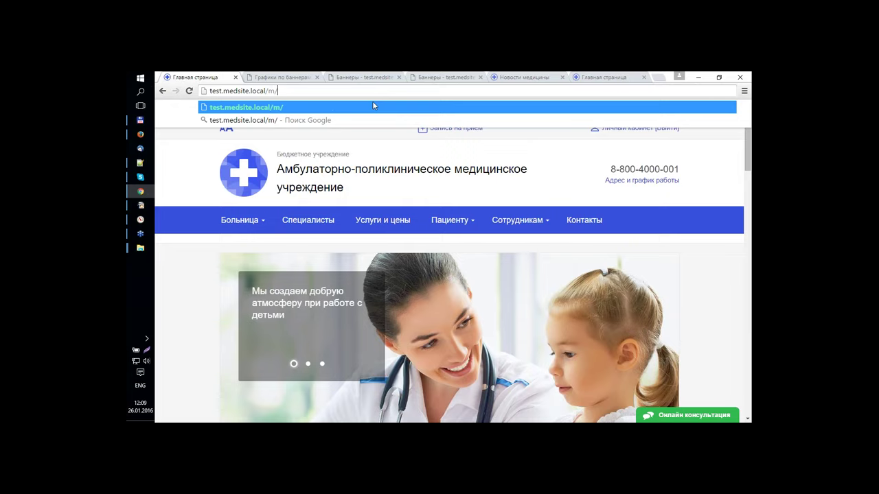
pyautogui.press('Return')
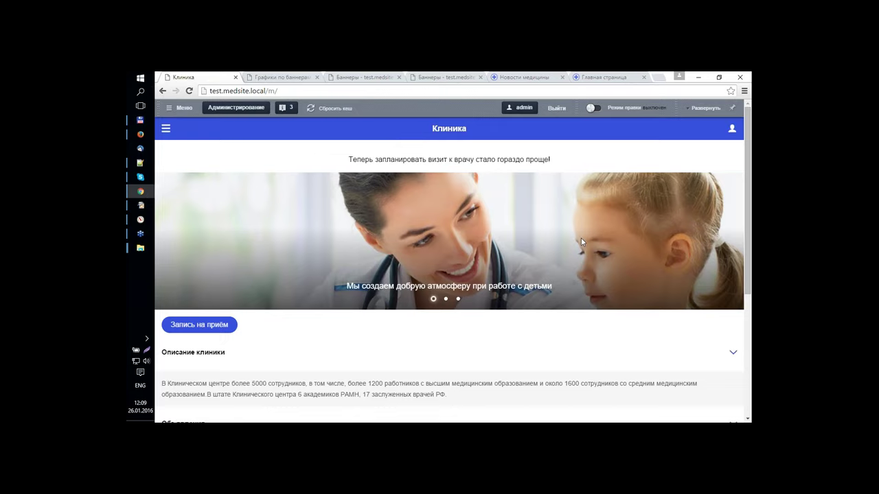
pyautogui.scroll(-5, 580, 237)
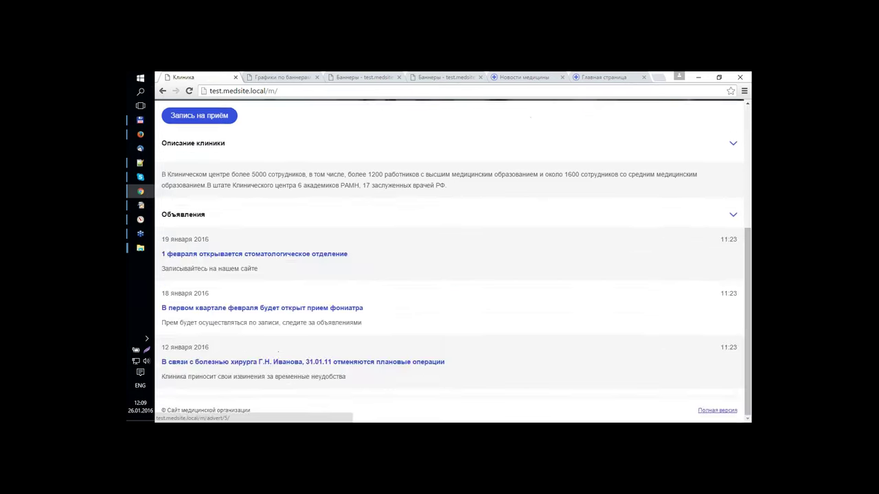
pyautogui.scroll(5, 578, 242)
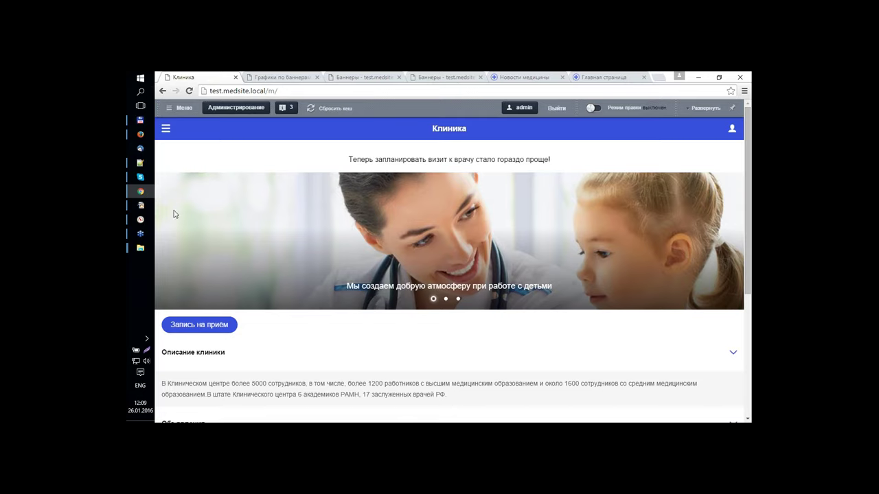
# - Browse the mobile site's Услуги section to the Стоматология service Имплантация зубов vip, and reopen the site navigation
pyautogui.click(165, 130)
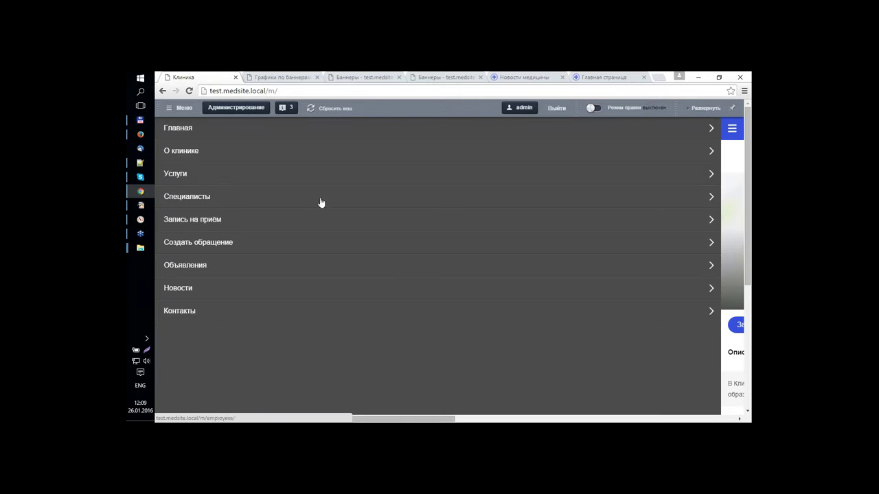
pyautogui.click(206, 182)
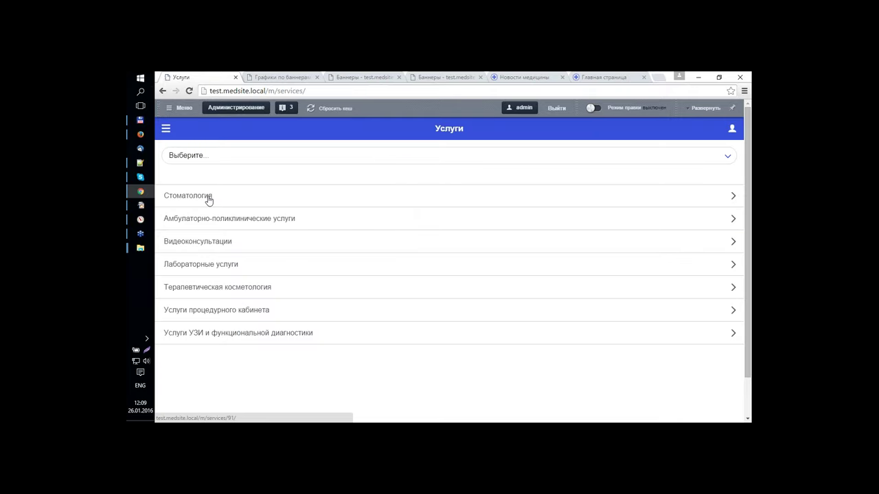
pyautogui.click(209, 197)
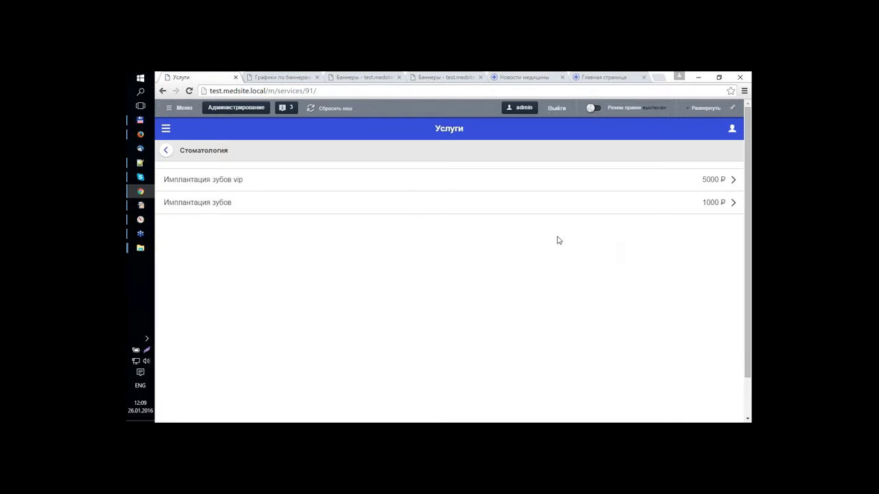
pyautogui.click(233, 186)
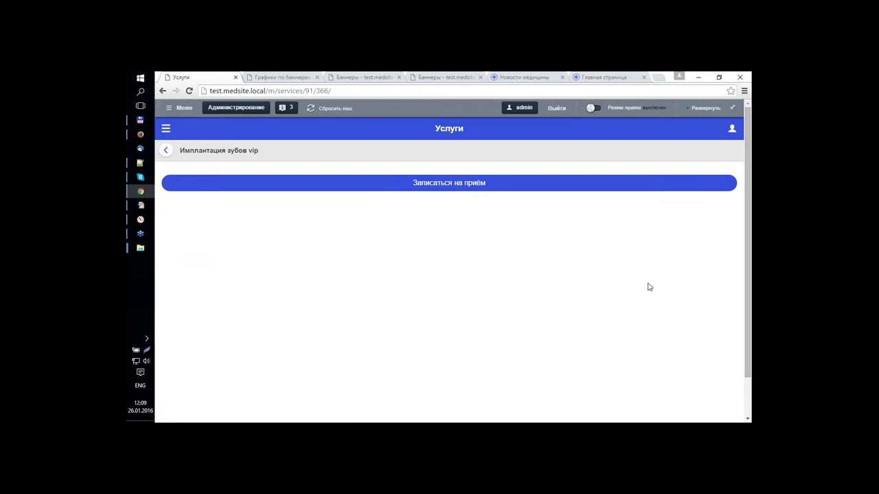
pyautogui.click(166, 130)
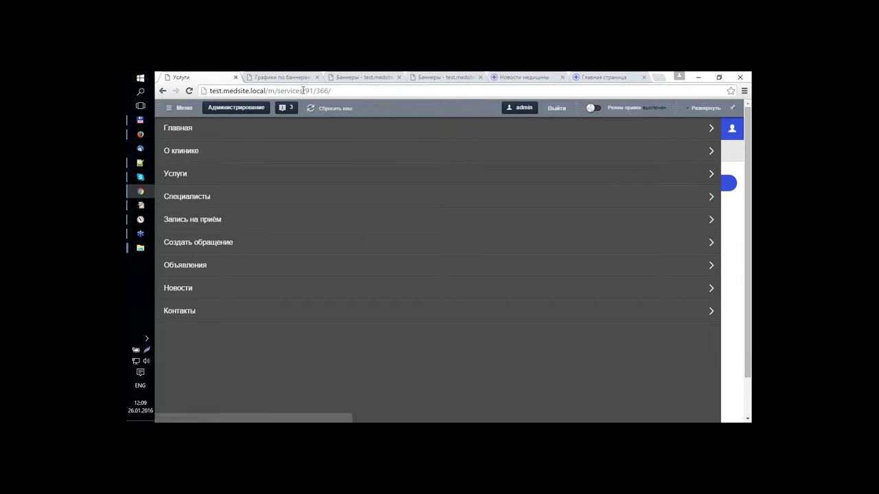
# - Open the mobile application version of the site at test.medsite.local/mobile_app/
pyautogui.moveTo(268, 91); pyautogui.dragTo(331, 91)
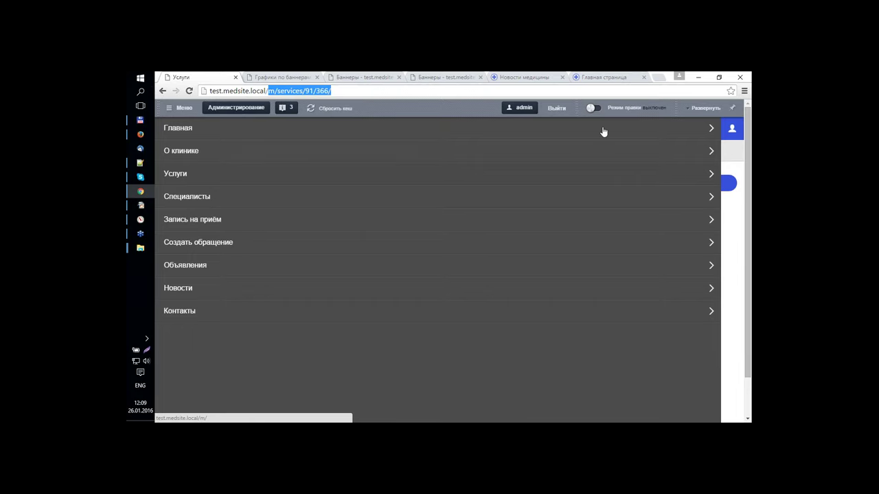
pyautogui.write('mobile_app')
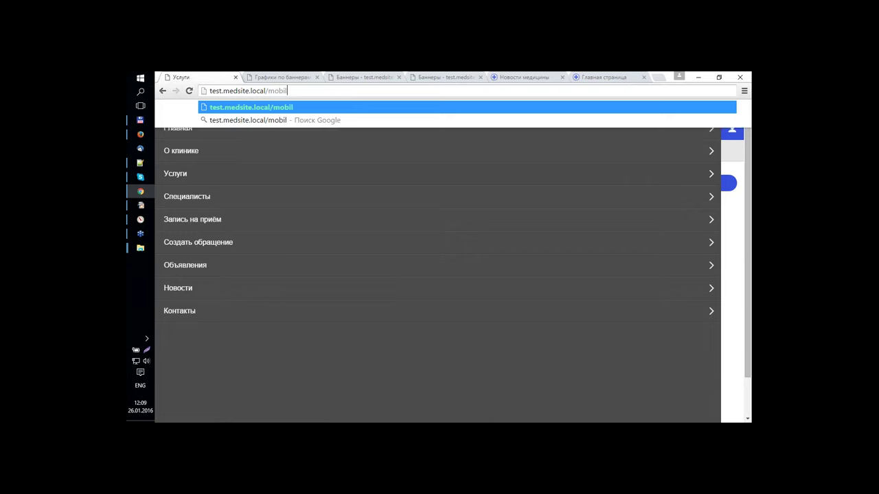
pyautogui.write('/')
pyautogui.press('Return')
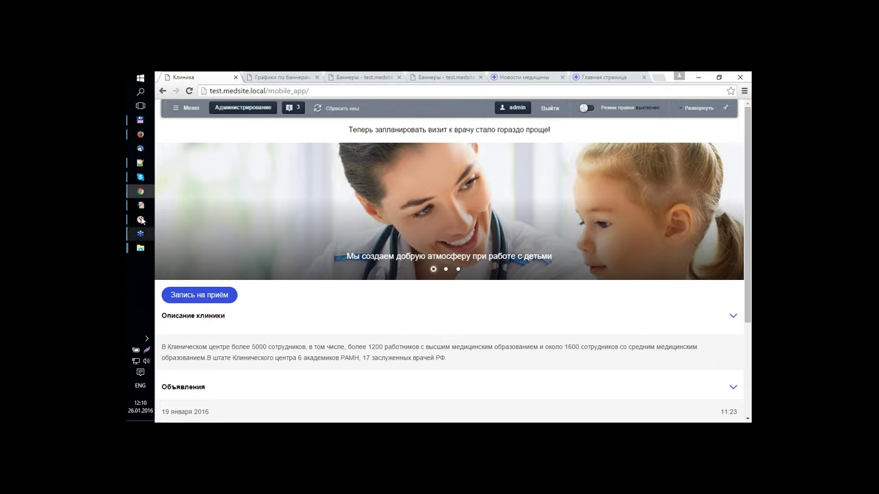
# - Switch to the Медсайт.ppt presentation in OpenOffice Impress and open slide 5's 1c-bitrix.ru/products/mobile/add.php link in Firefox
pyautogui.moveTo(140, 204)
pyautogui.click(199, 208)
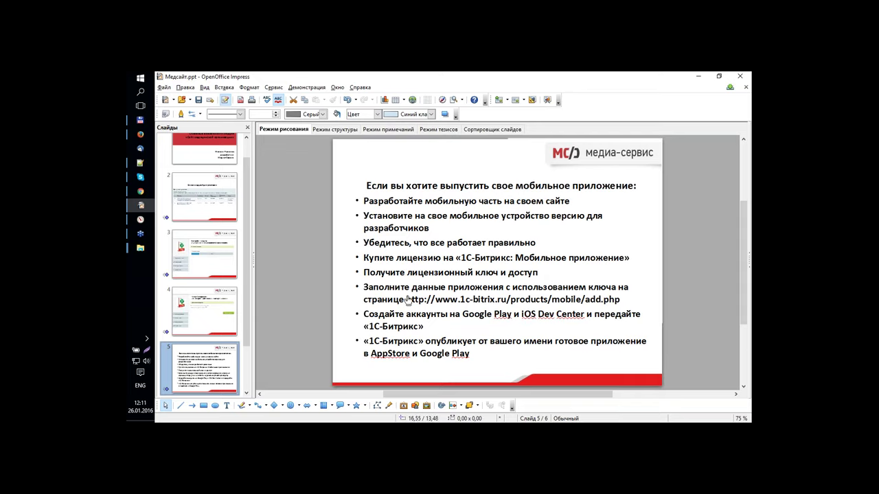
pyautogui.click(432, 306)
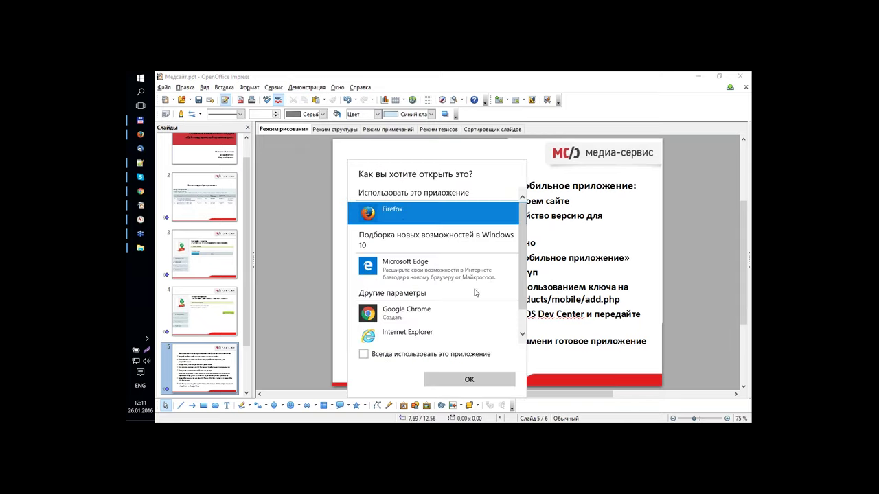
pyautogui.click(469, 381)
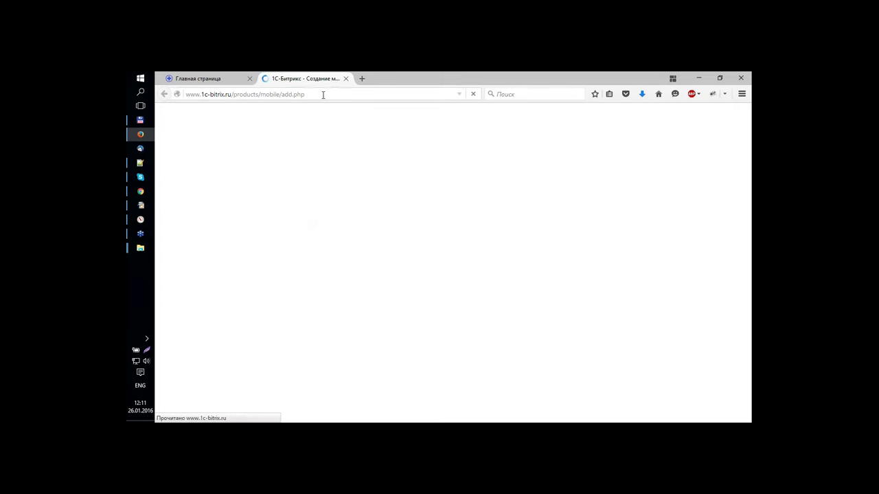
# - Examine the fields of the Создание мобильного приложения form, from the application name down to the icons and start screens
pyautogui.scroll(-1, 490, 275)
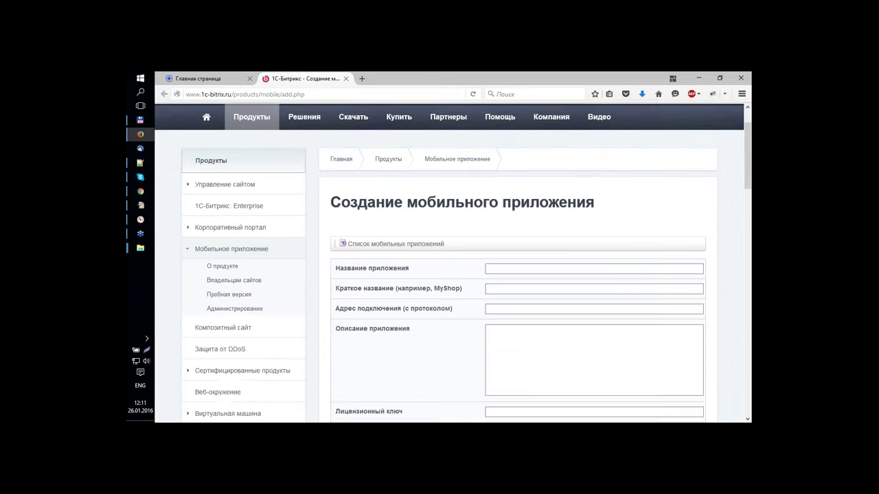
pyautogui.click(523, 292)
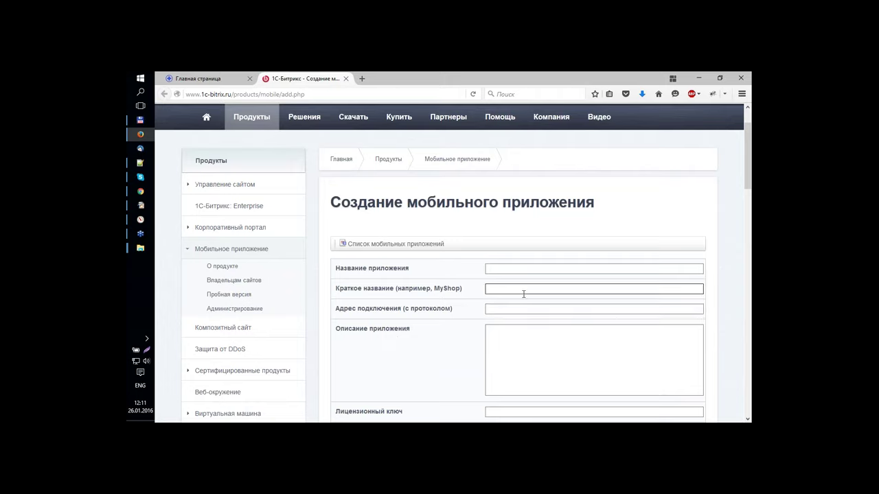
pyautogui.scroll(-4, 529, 302)
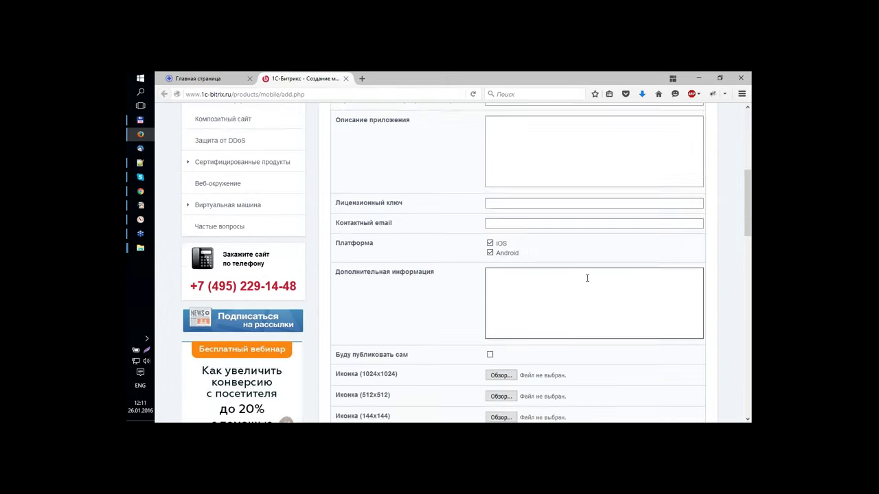
pyautogui.scroll(-2, 587, 278)
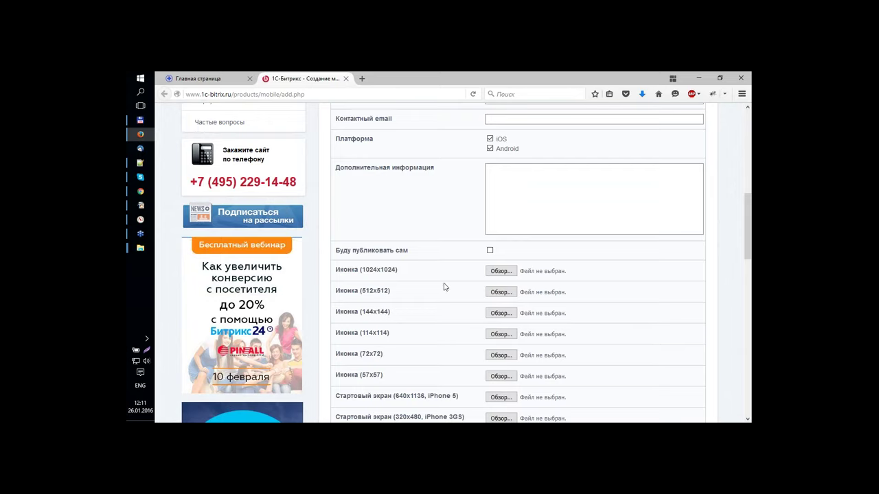
pyautogui.scroll(-2, 443, 287)
pyautogui.scroll(-2, 443, 278)
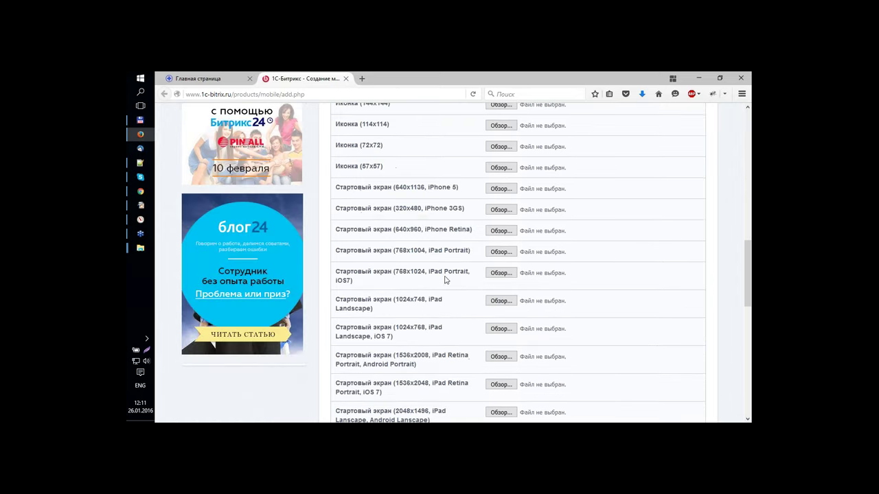
# - Open the icons_ios image from the Демо folder, view the iOS 7 App Icon Template, and close it
pyautogui.moveTo(140, 247)
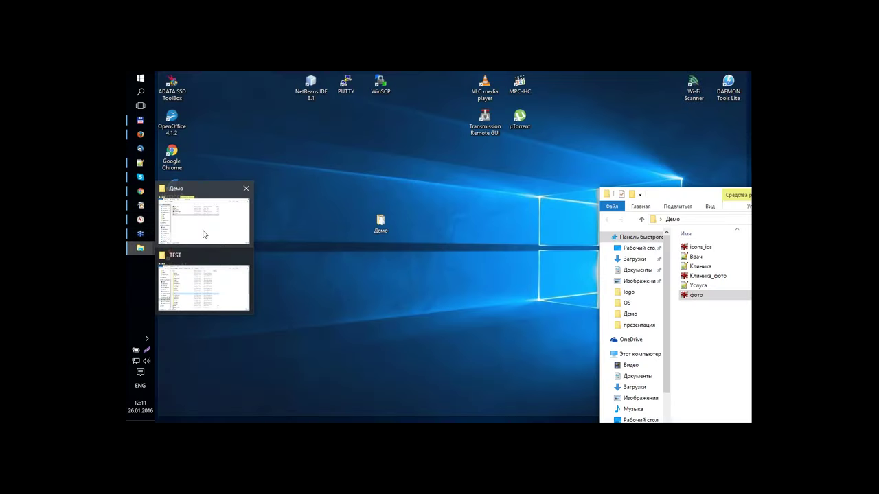
pyautogui.click(204, 230)
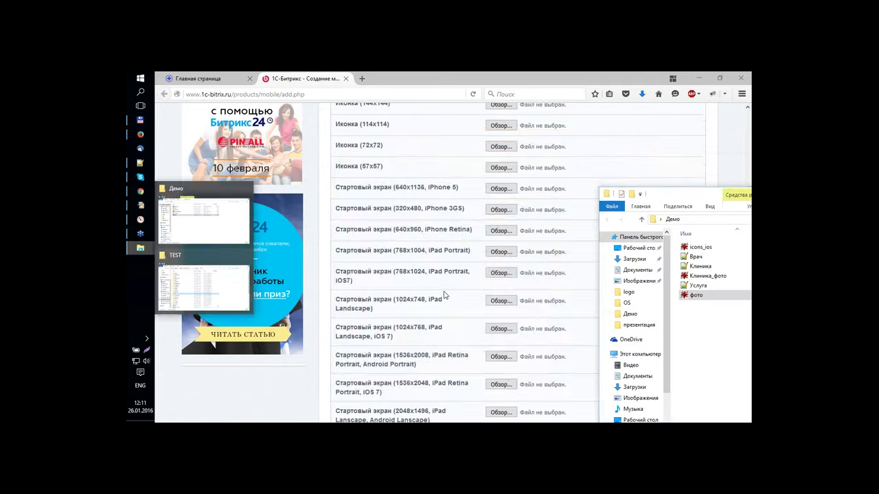
pyautogui.moveTo(685, 195); pyautogui.dragTo(383, 129)
pyautogui.click(402, 182)
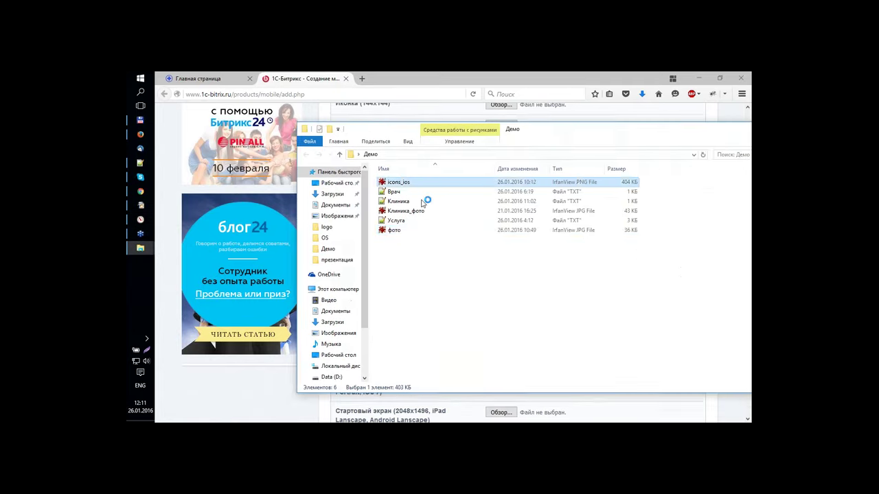
pyautogui.press('Return')
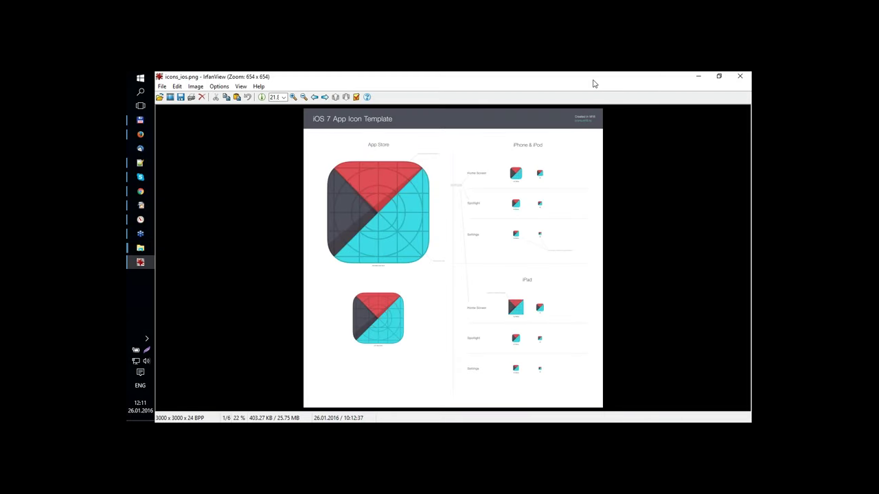
pyautogui.moveTo(594, 83); pyautogui.dragTo(377, 72)
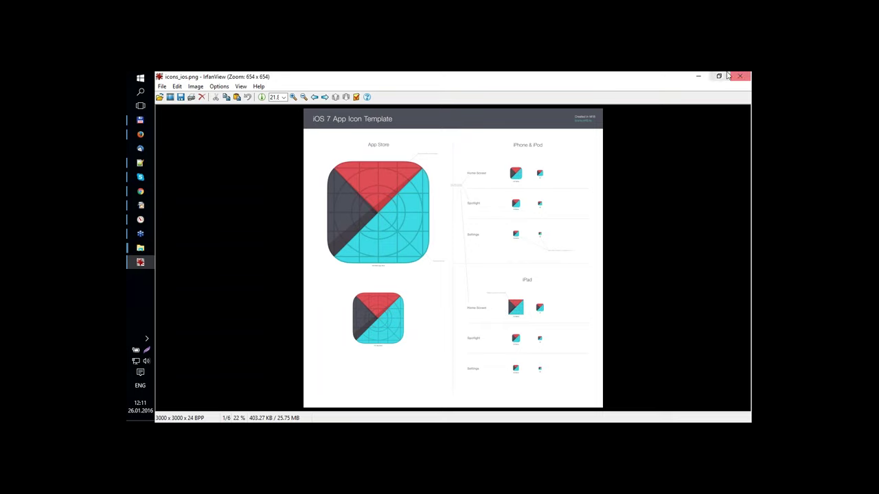
pyautogui.press('Escape')
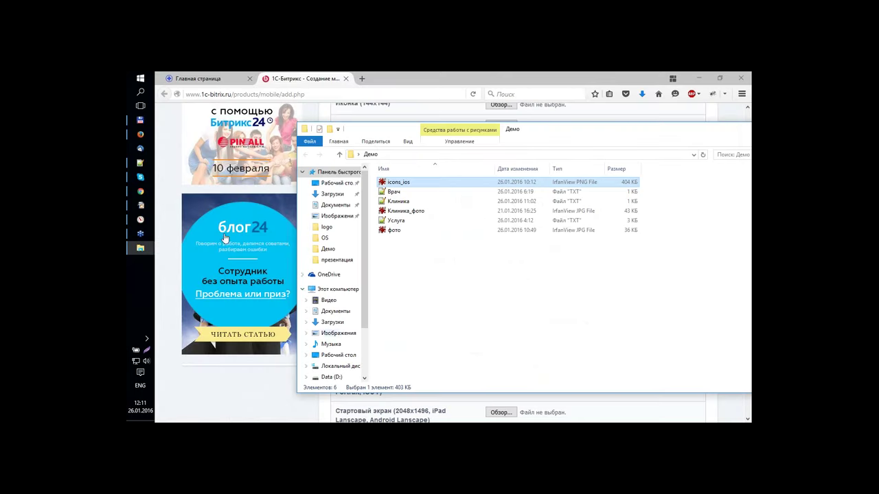
# - Return from the Демо folder to the Firefox form page, and switch to slide 5 of Медсайт.ppt in OpenOffice Impress
pyautogui.click(138, 136)
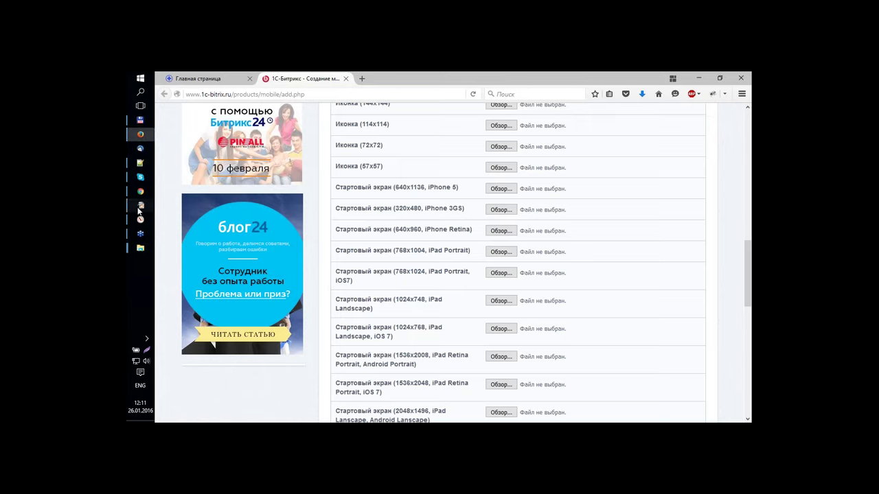
pyautogui.click(140, 207)
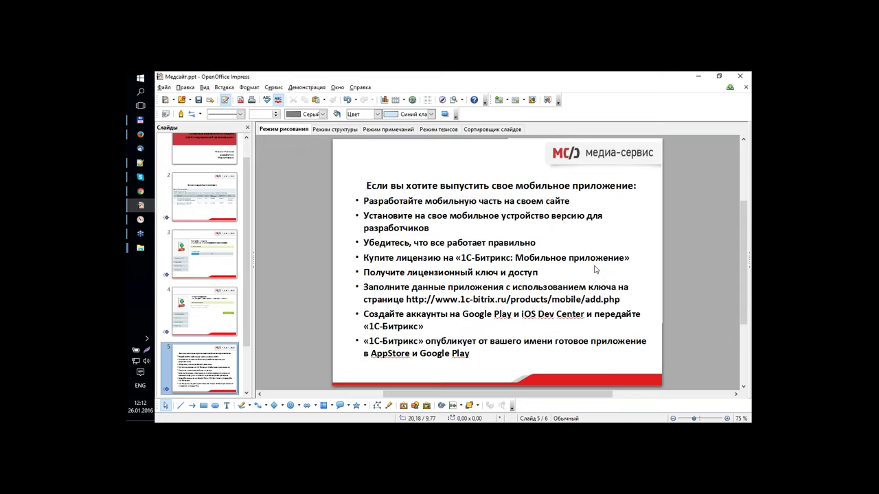
pyautogui.click(140, 177)
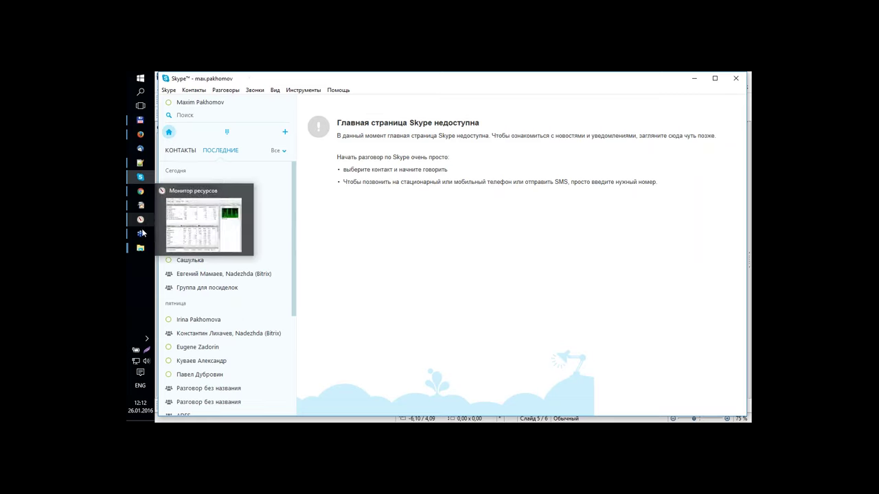
pyautogui.click(142, 222)
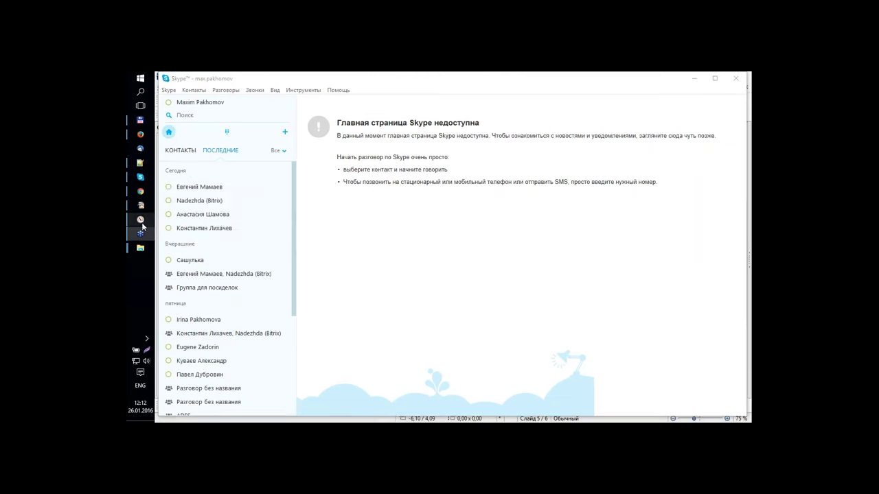
pyautogui.click(142, 206)
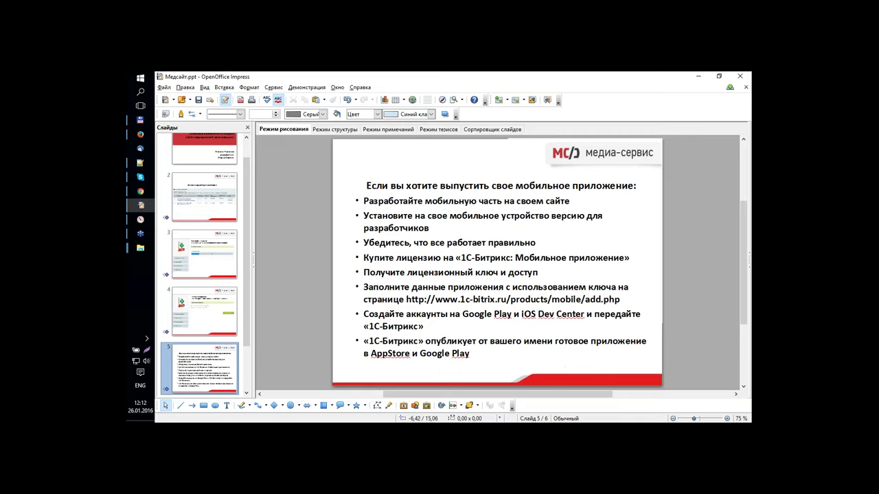
# - Open slide 6, the closing Спасибо за внимание! Вопросы? slide, of the Медсайт.ppt presentation
pyautogui.moveTo(249, 347); pyautogui.dragTo(251, 377)
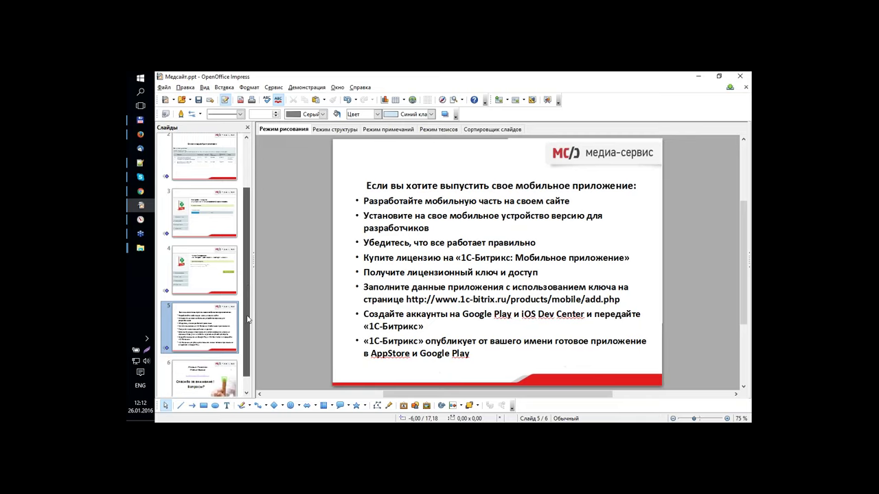
pyautogui.click(204, 378)
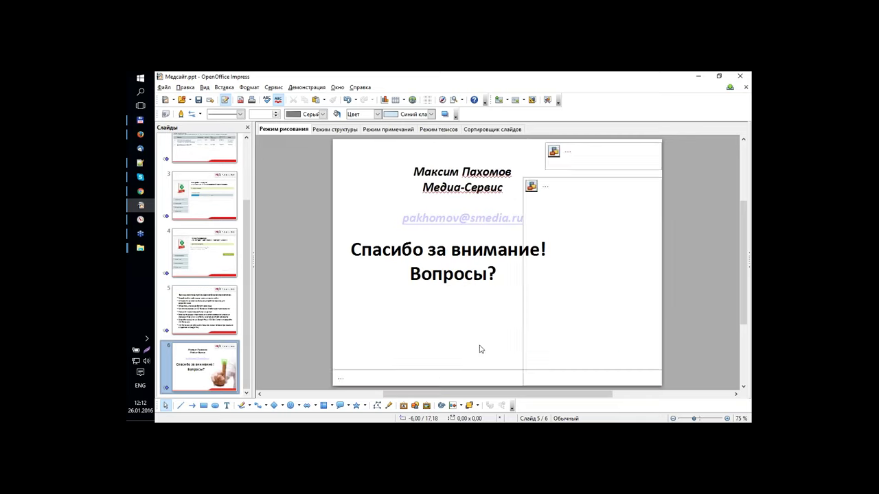